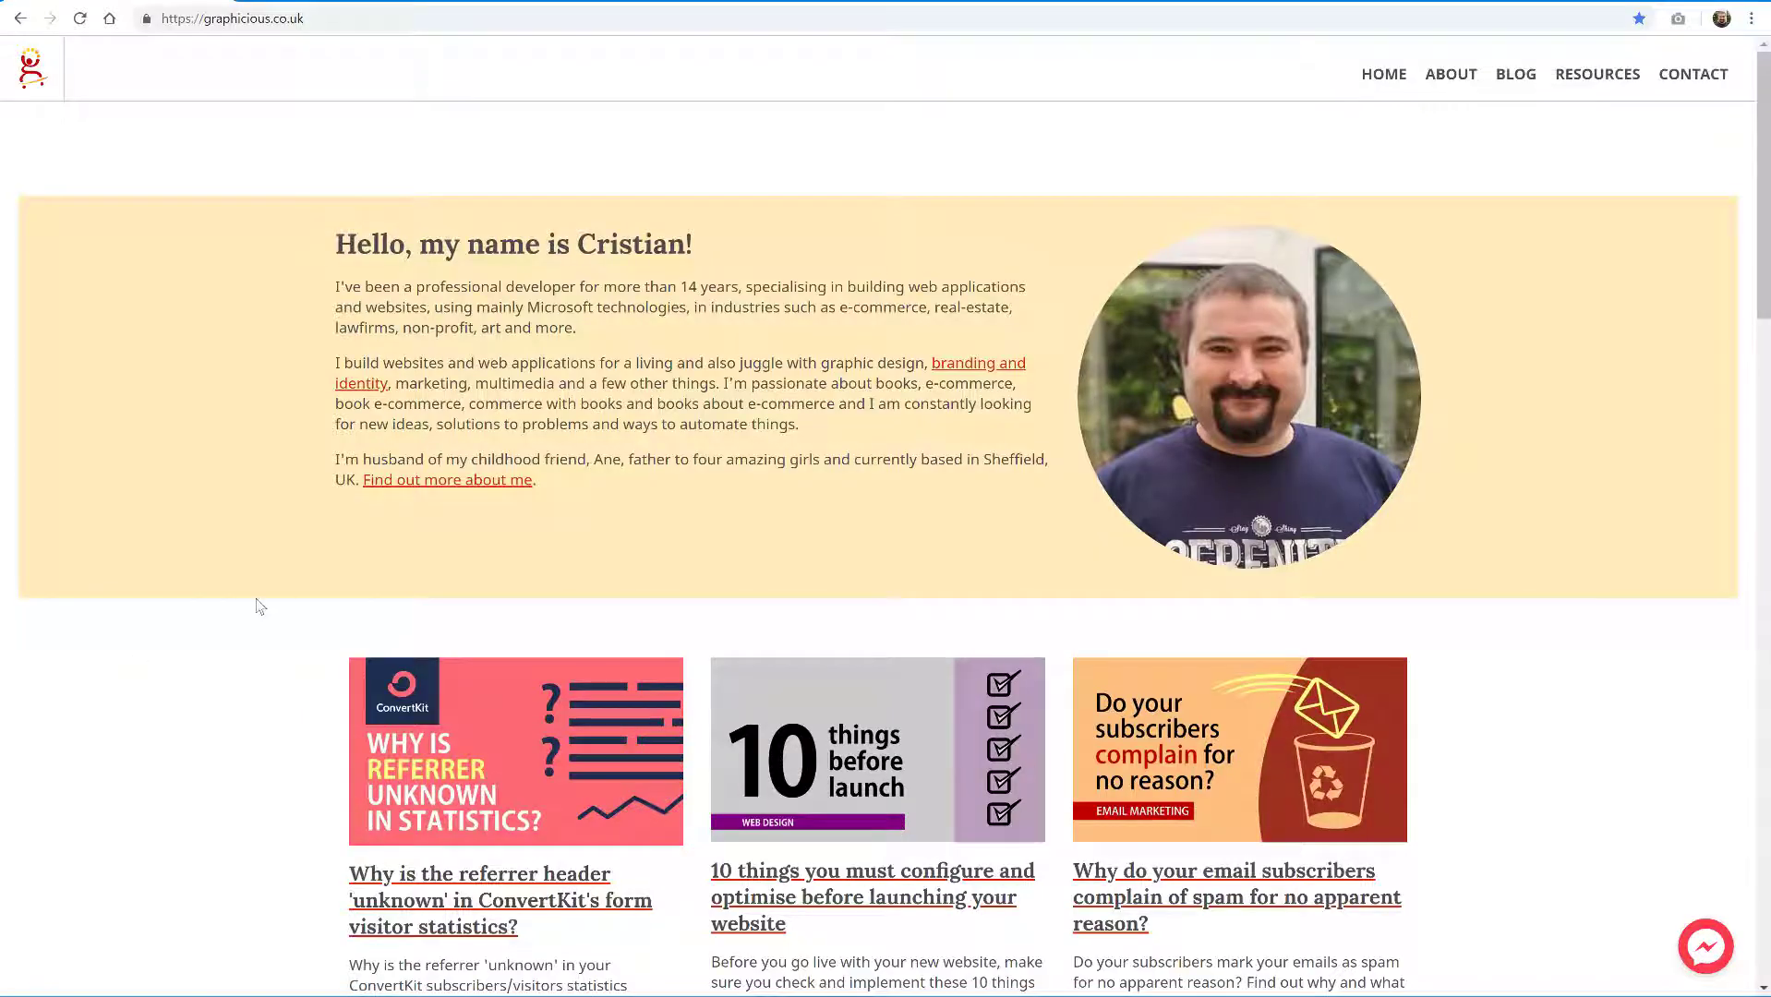
Step: Look through the graphicious.co.uk home page from its introduction down to the services sections
scroll(257, 604, "down", 7)
scroll(256, 606, "up", 5)
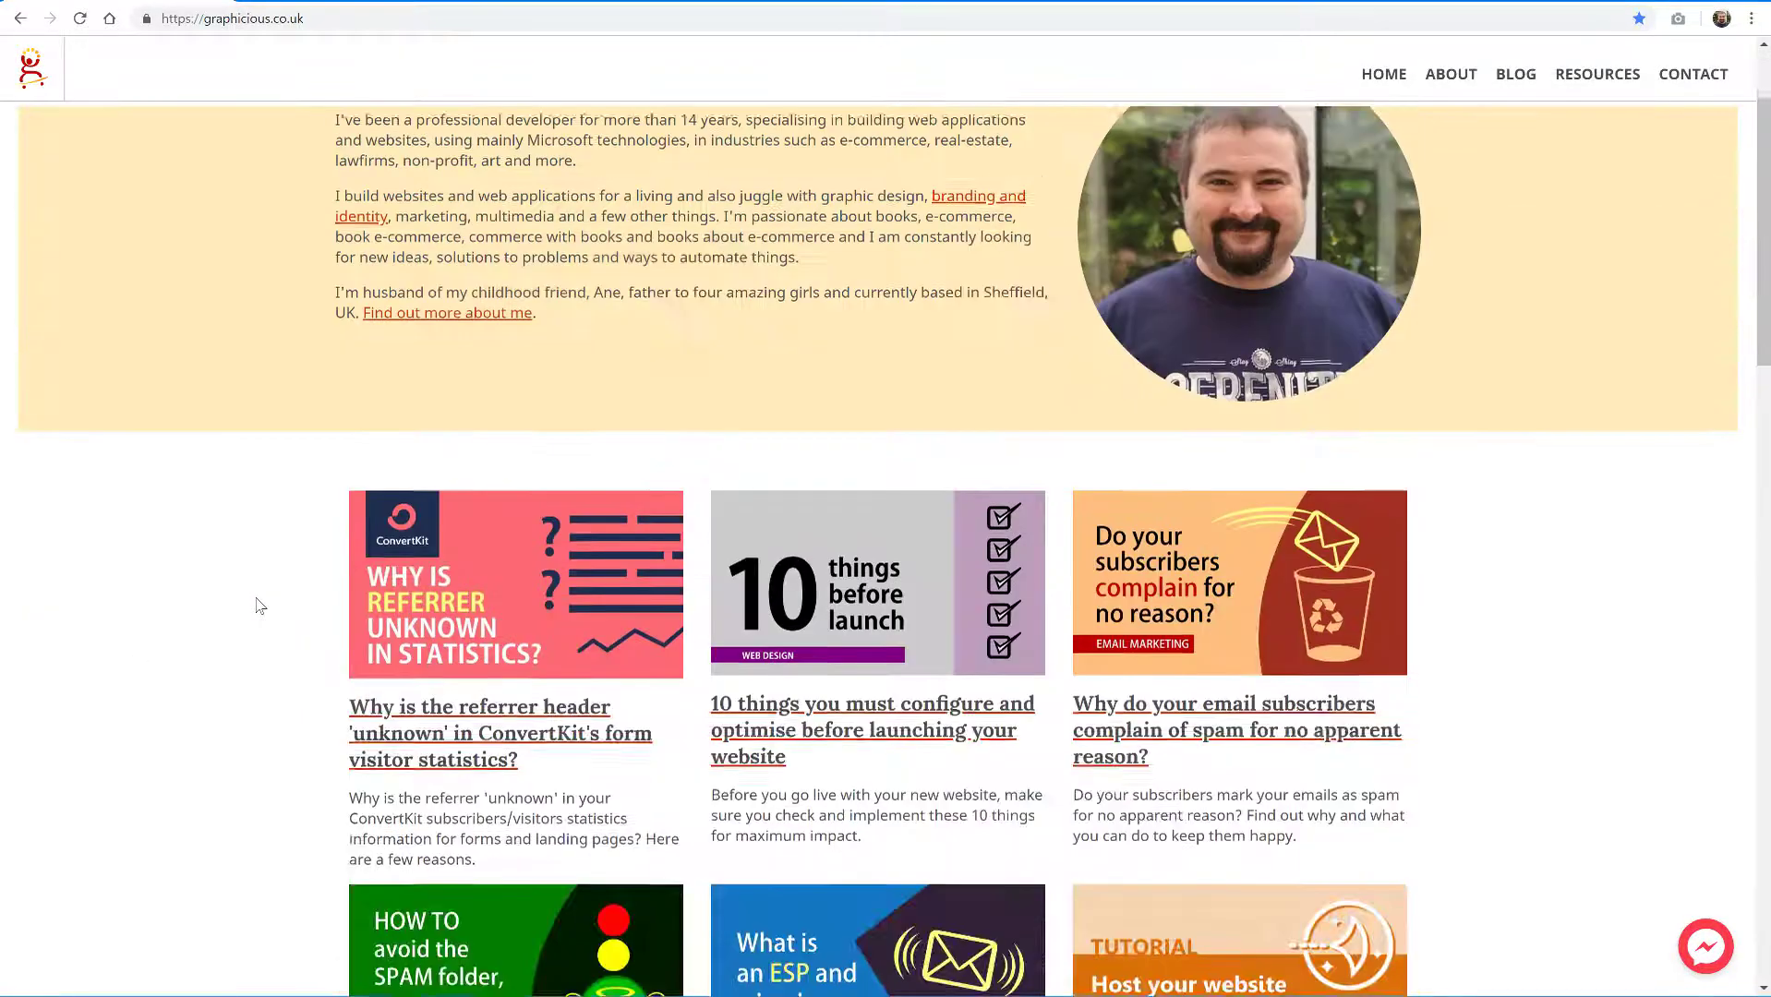
scroll(257, 606, "down", 9)
scroll(260, 605, "down", 15)
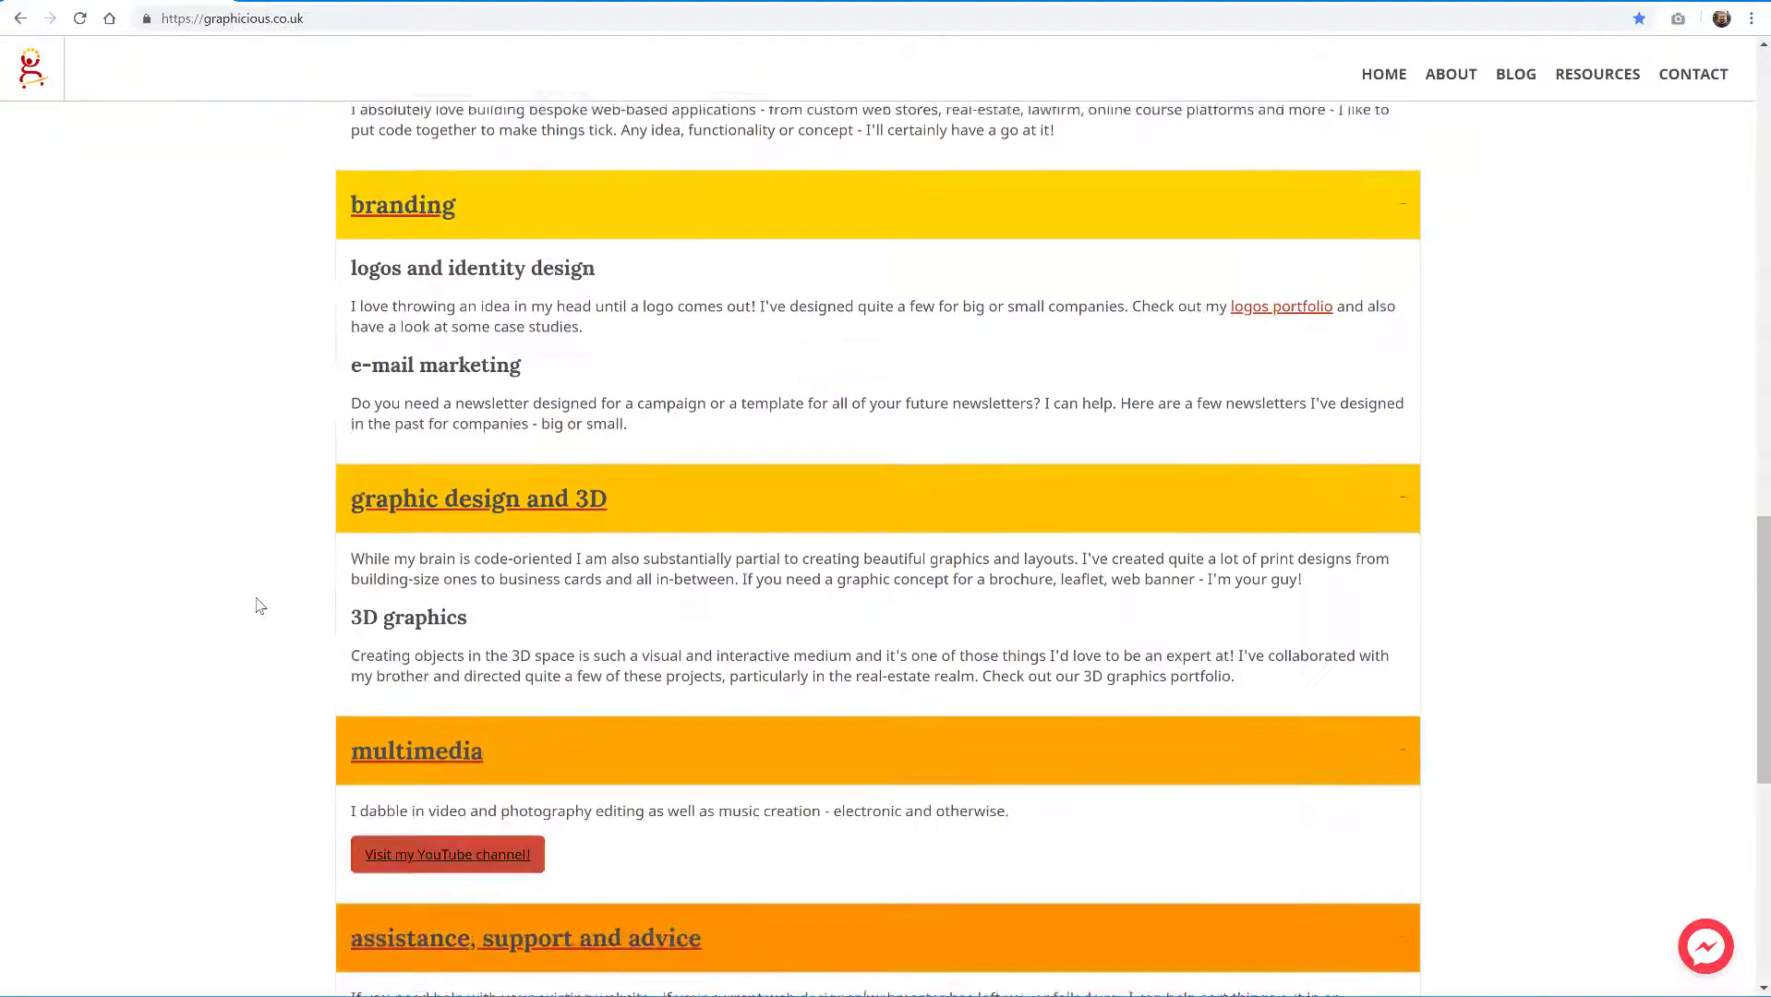
scroll(259, 605, "up", 2)
scroll(260, 606, "up", 20)
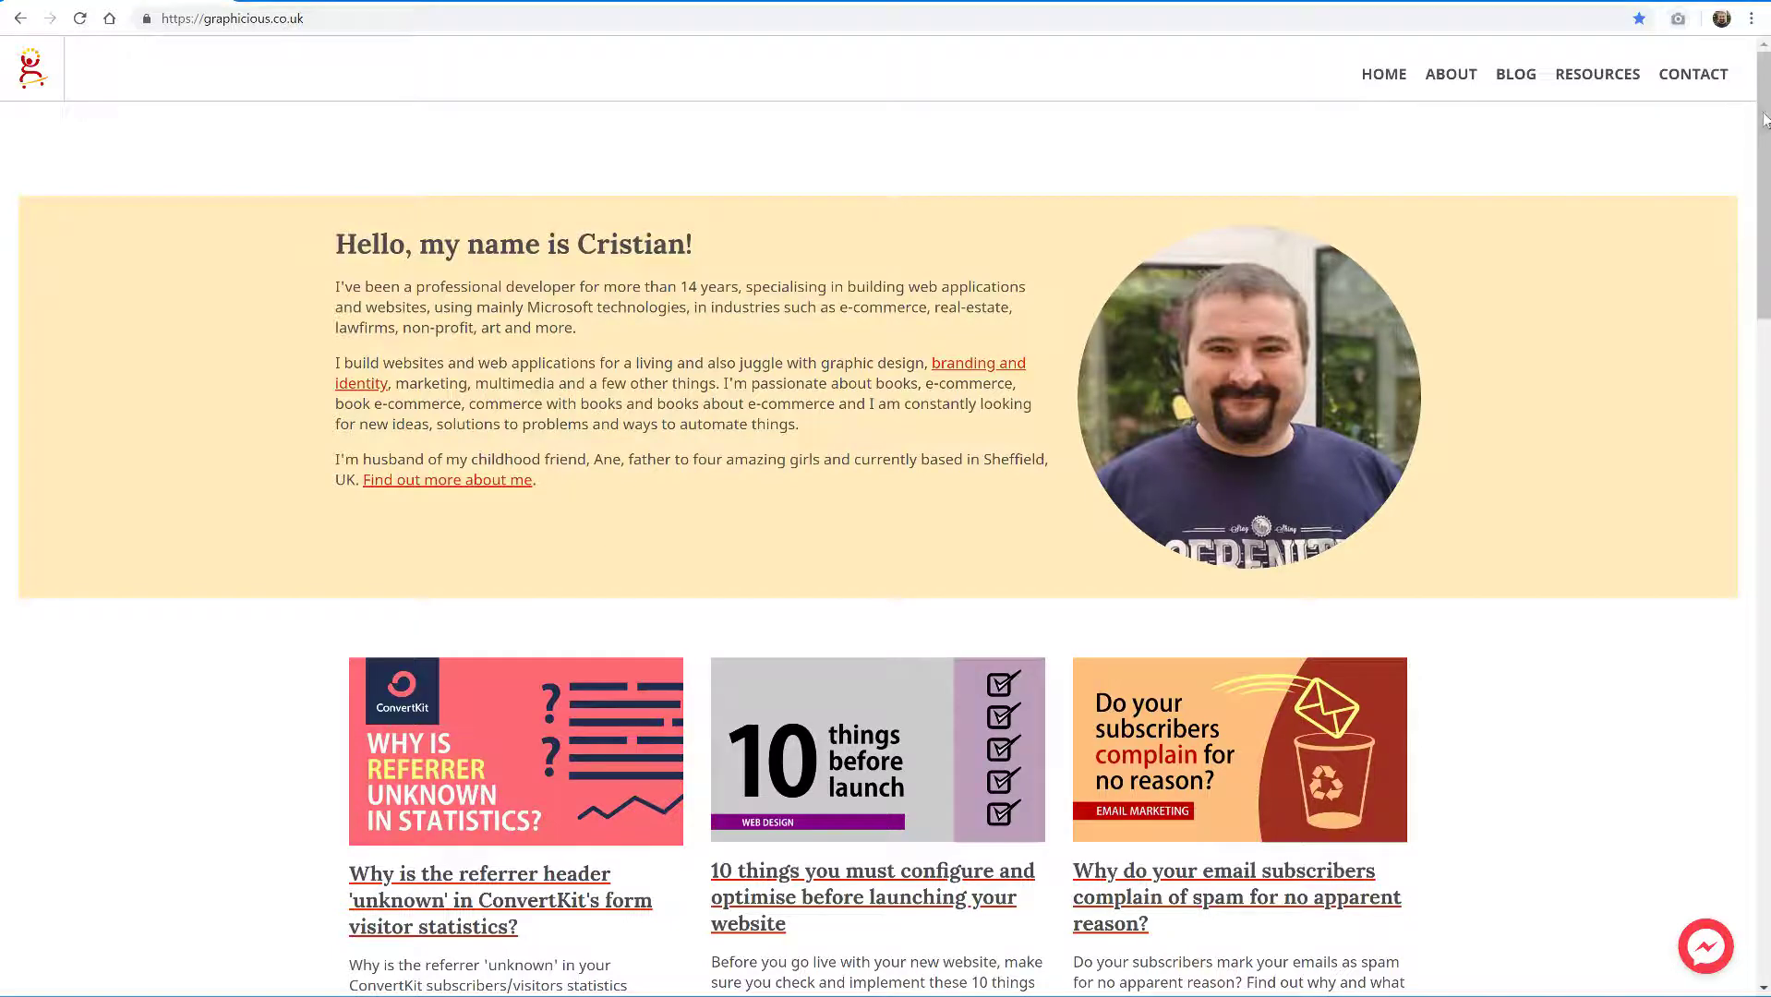
scroll(1746, 273, "down", 5)
scroll(1745, 273, "up", 5)
Step: Capture the whole graphicious.co.uk home page with Full Page Screen Capture and download it as a PNG image
left_click(1678, 18)
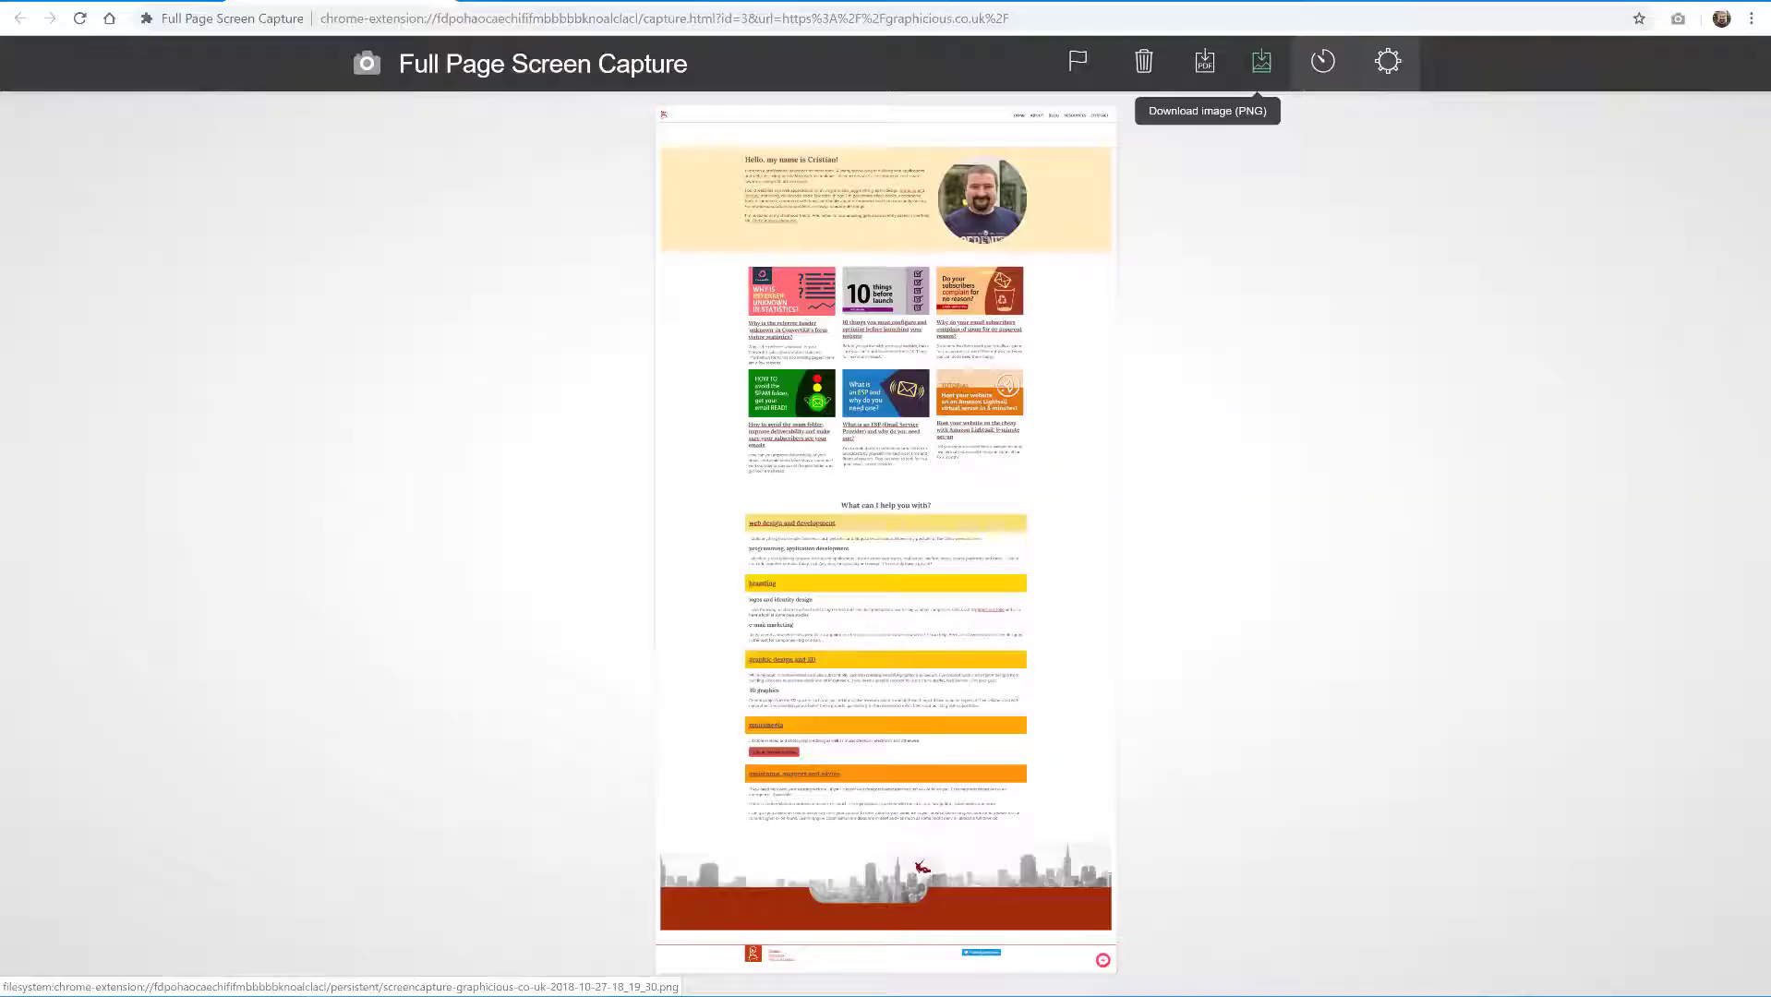
left_click(1262, 61)
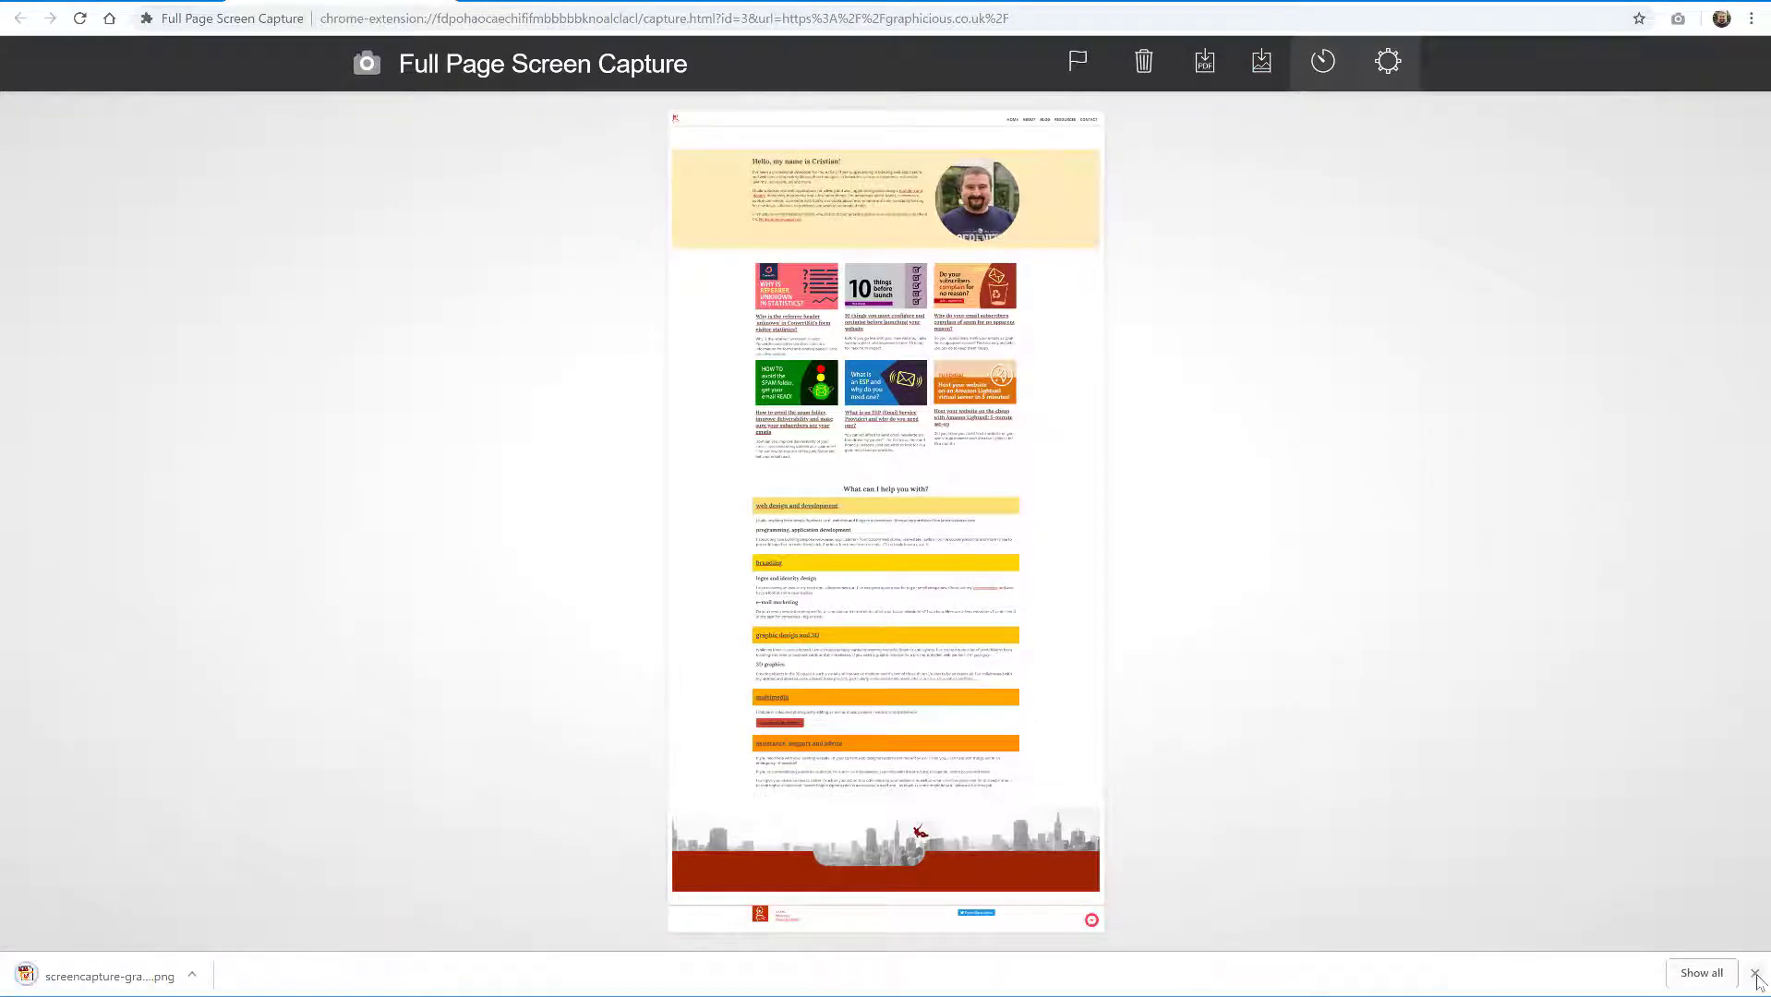
left_click(1755, 973)
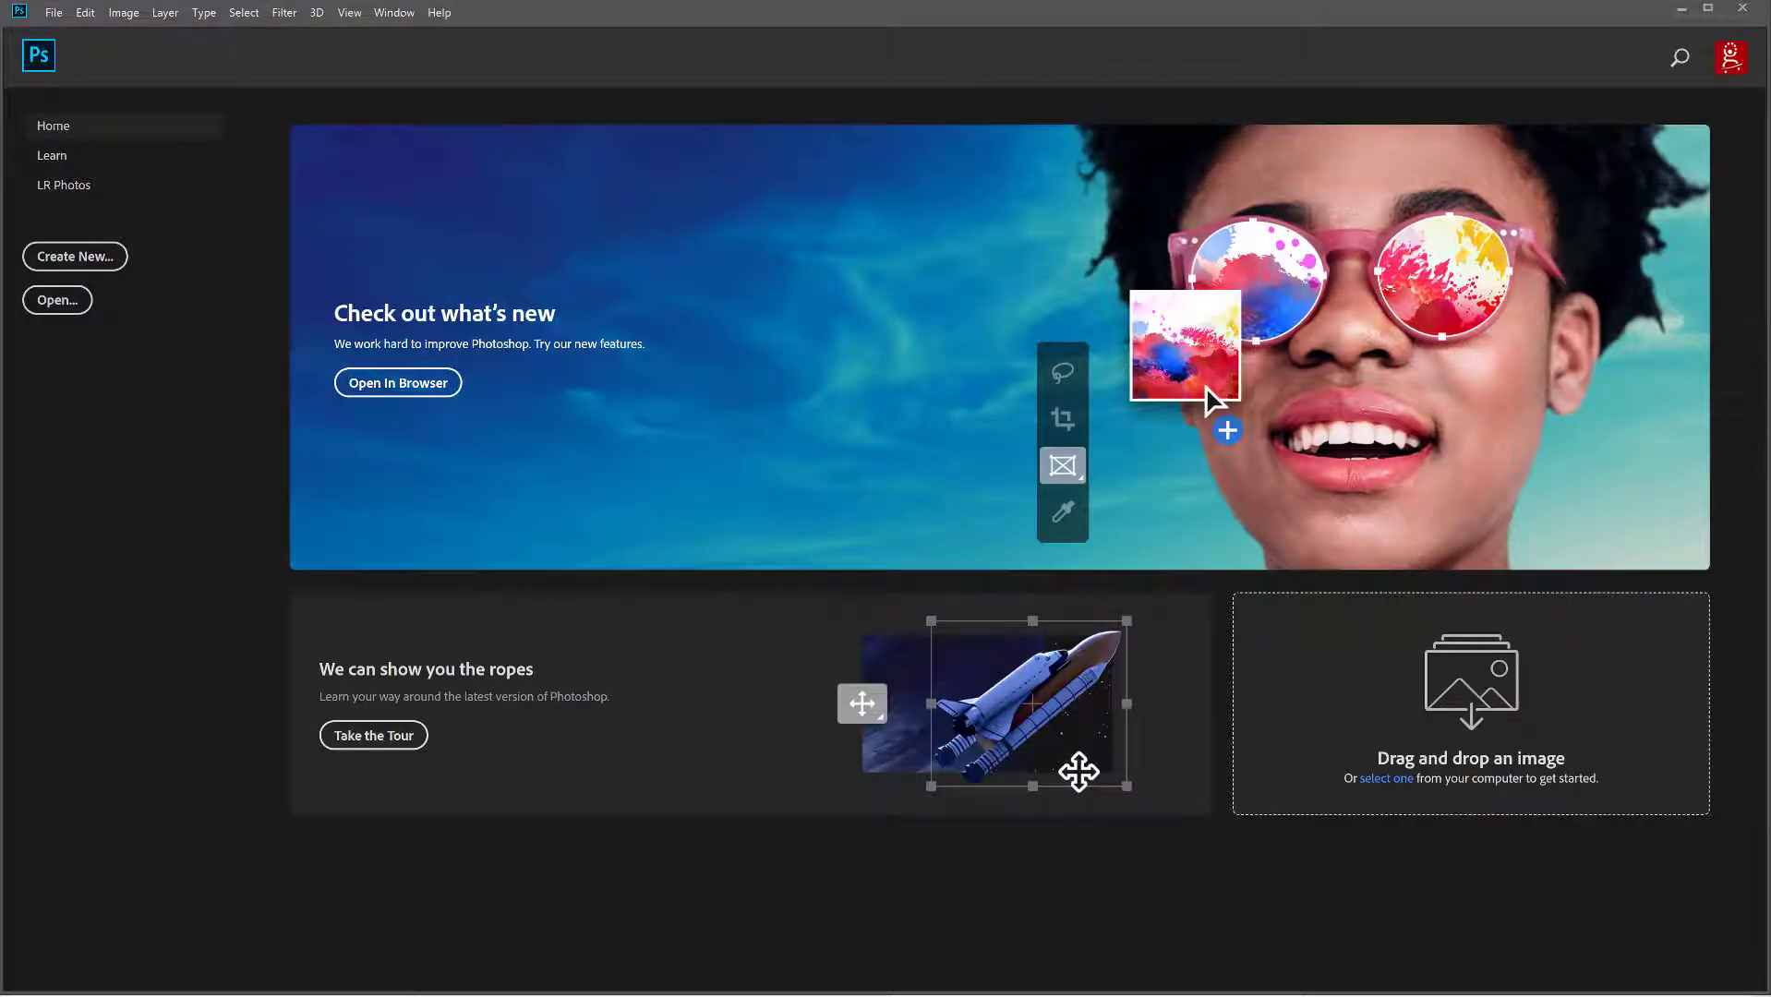
Step: In Photoshop, create a 2000 x 2000 pixel RGB document at 72 pixels/inch with White background contents and show its layers
left_click(76, 264)
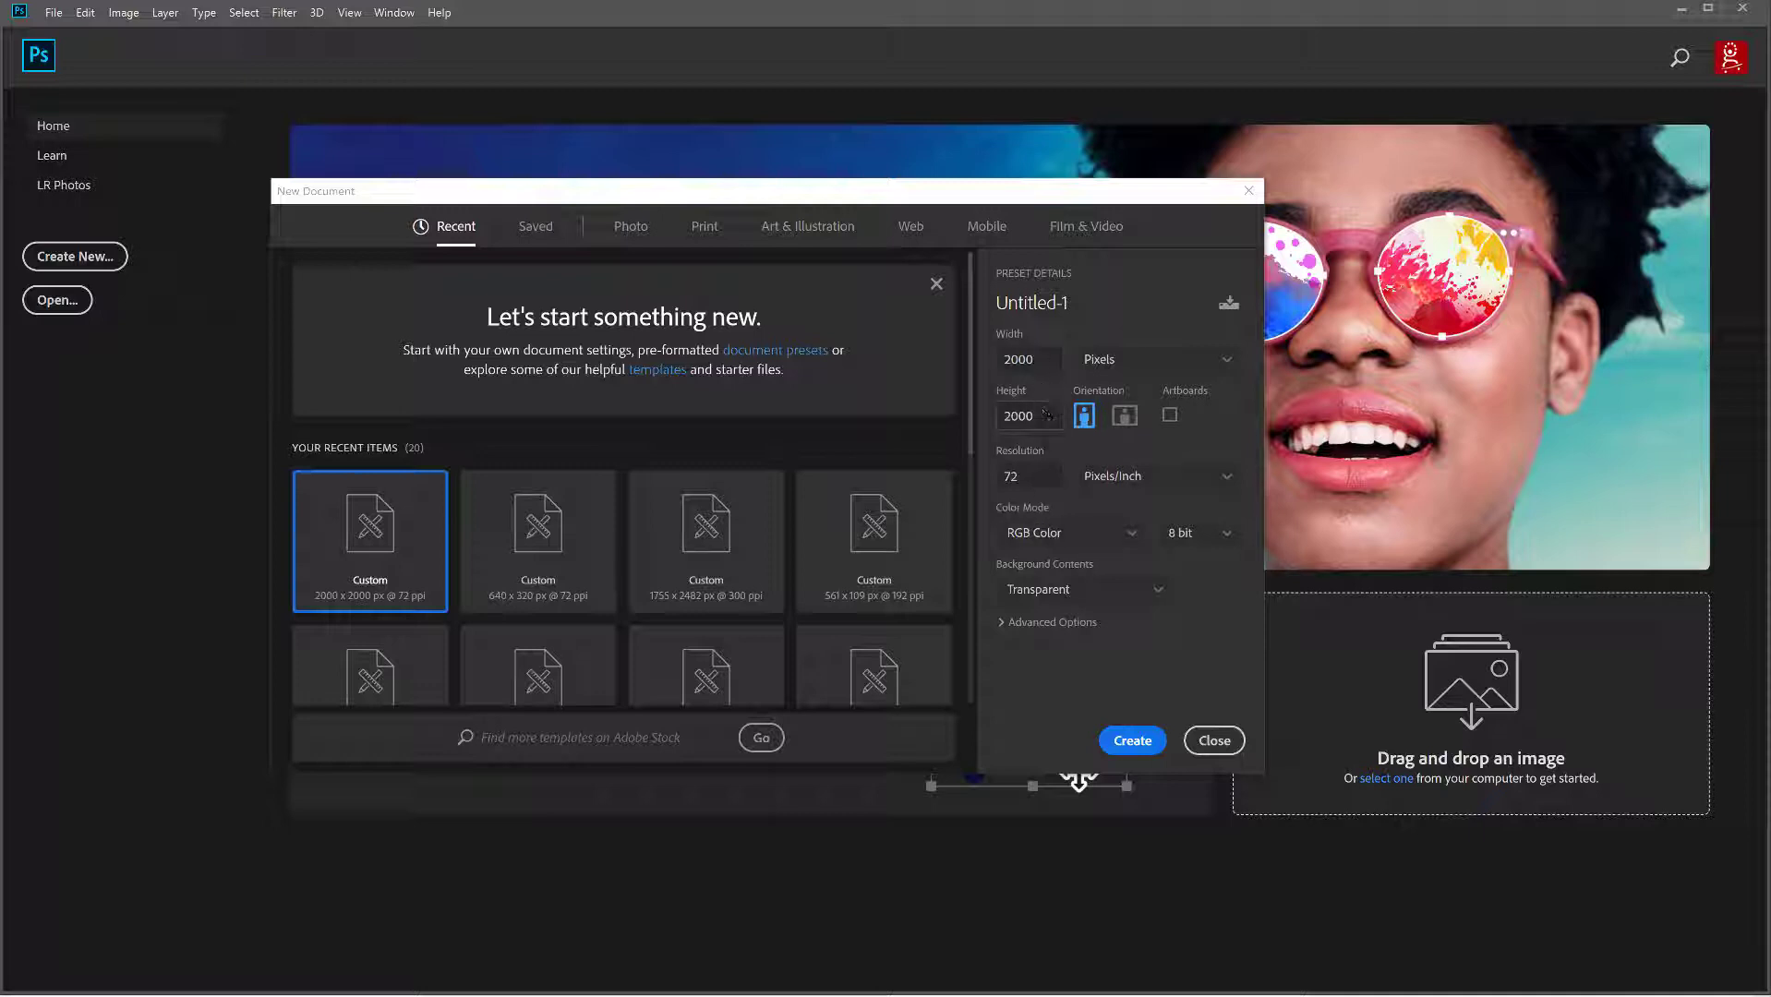
left_click(1035, 474)
left_click(1054, 594)
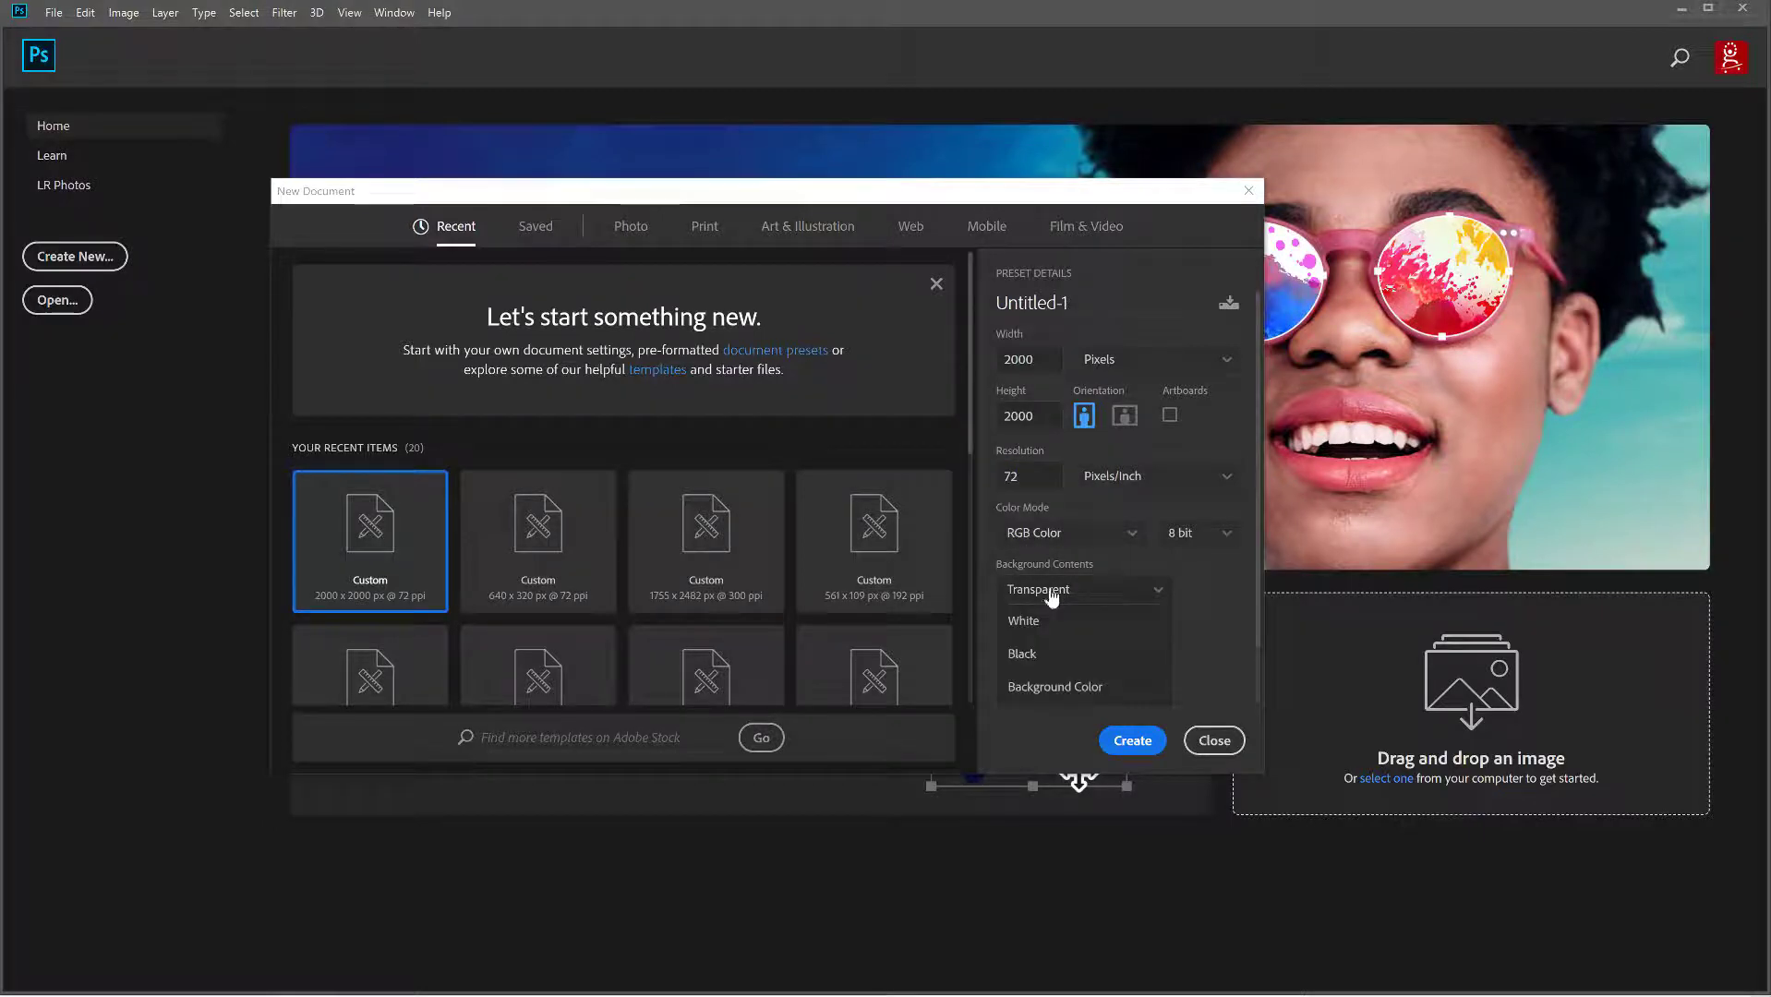
left_click(1025, 621)
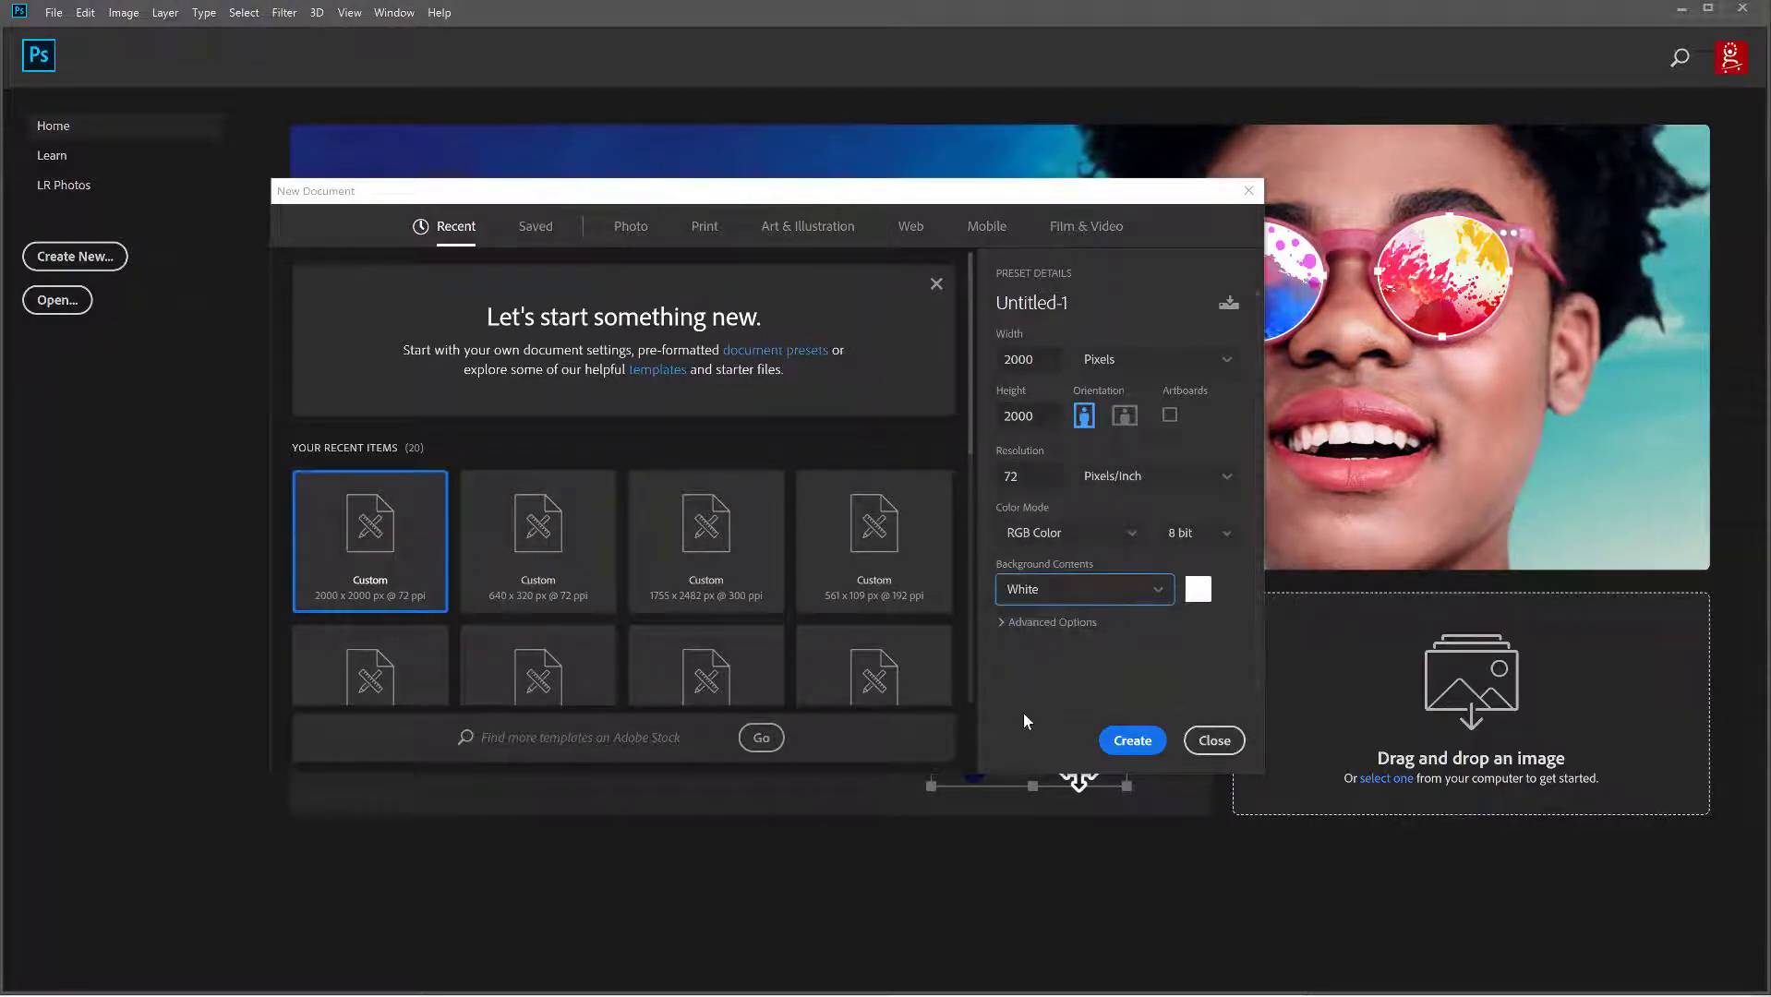
left_click(1134, 741)
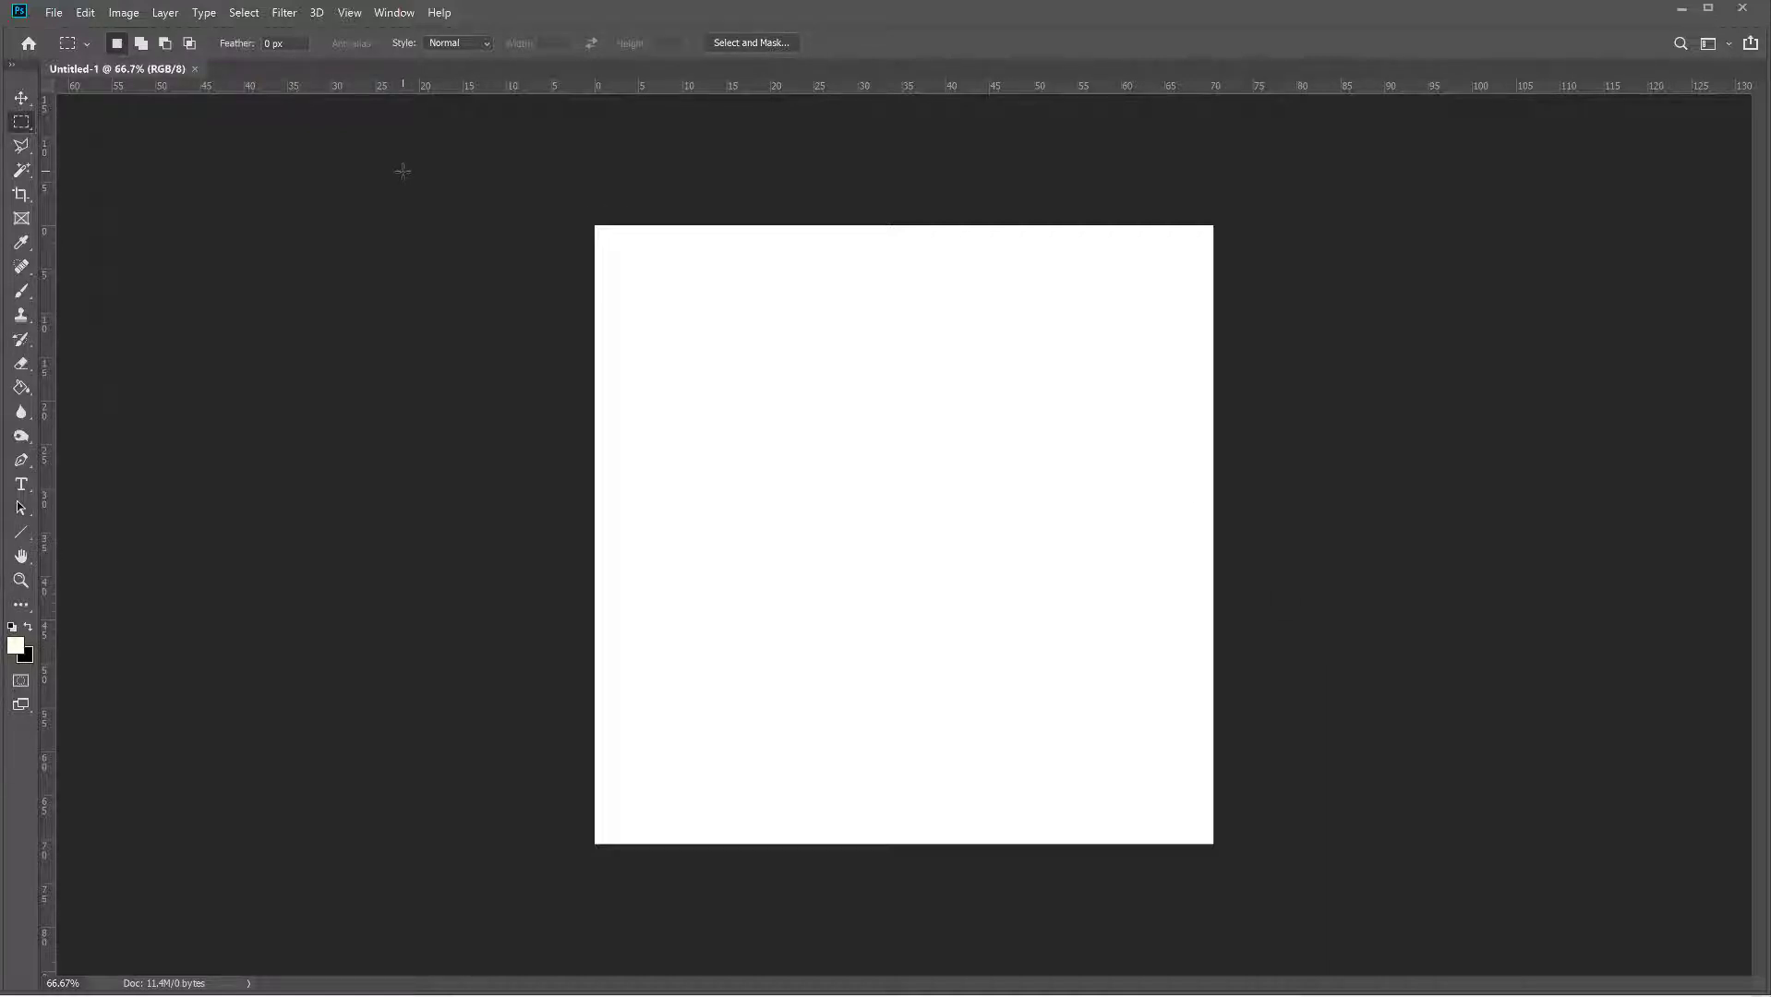
key("F7")
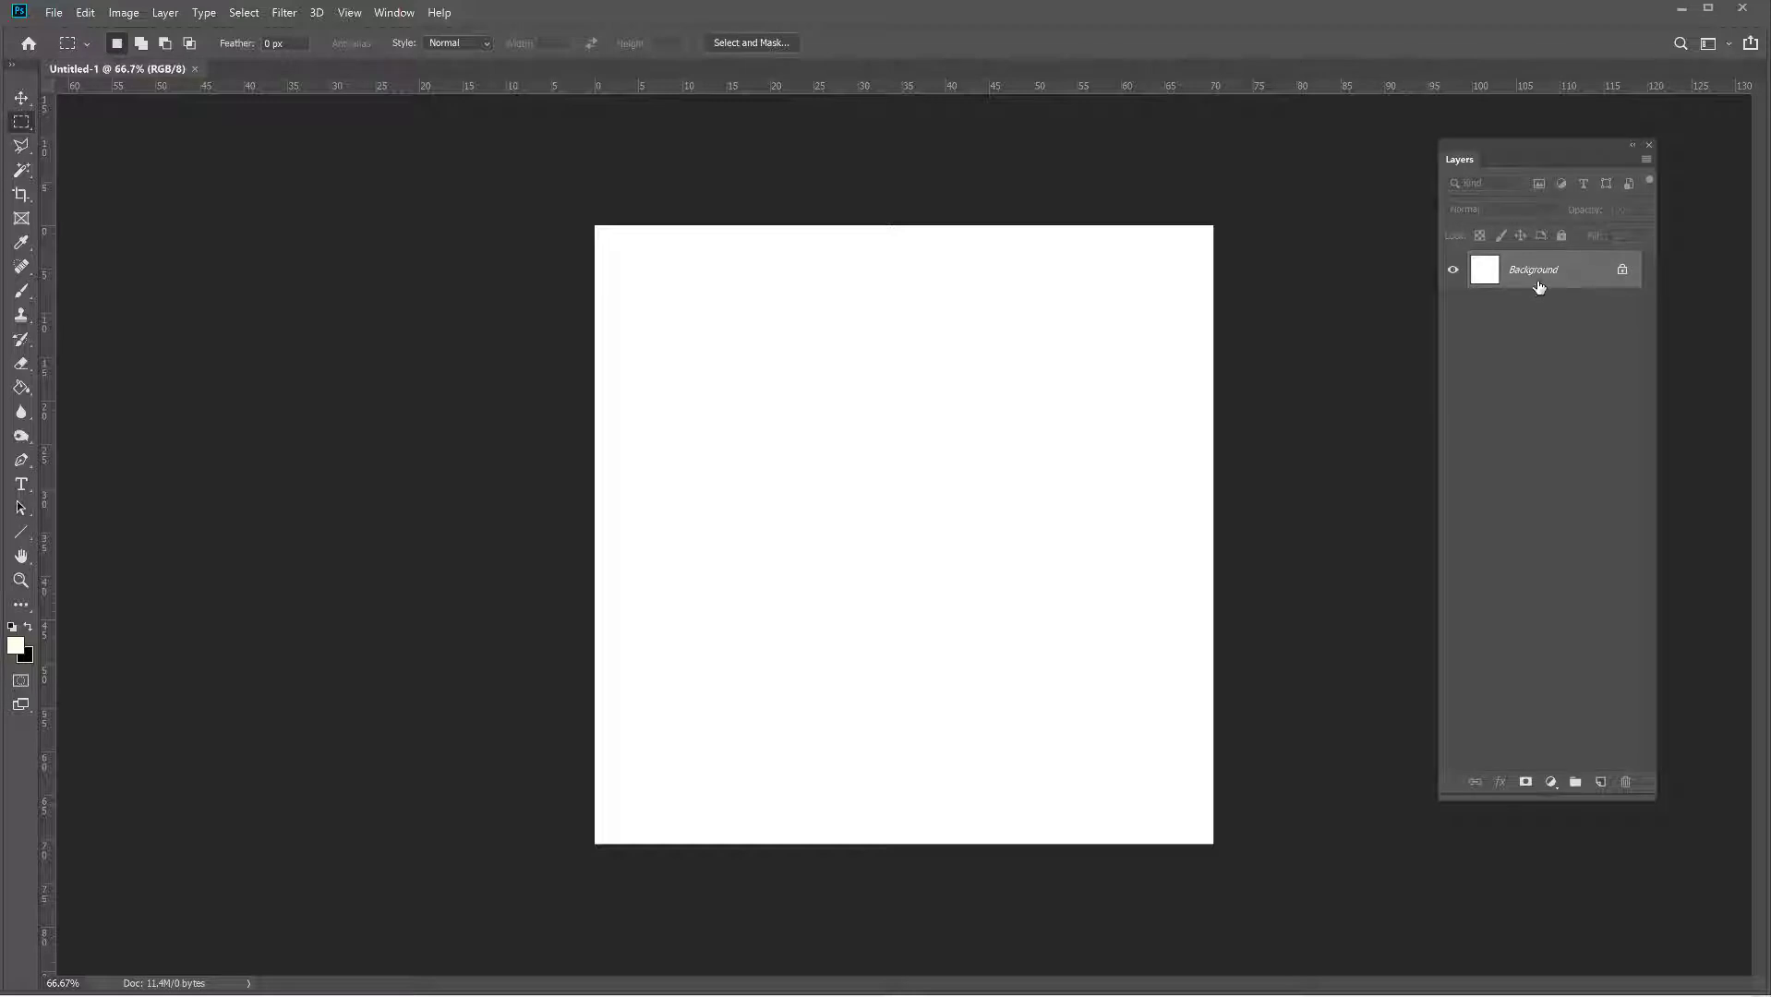
left_click(54, 13)
left_click(74, 39)
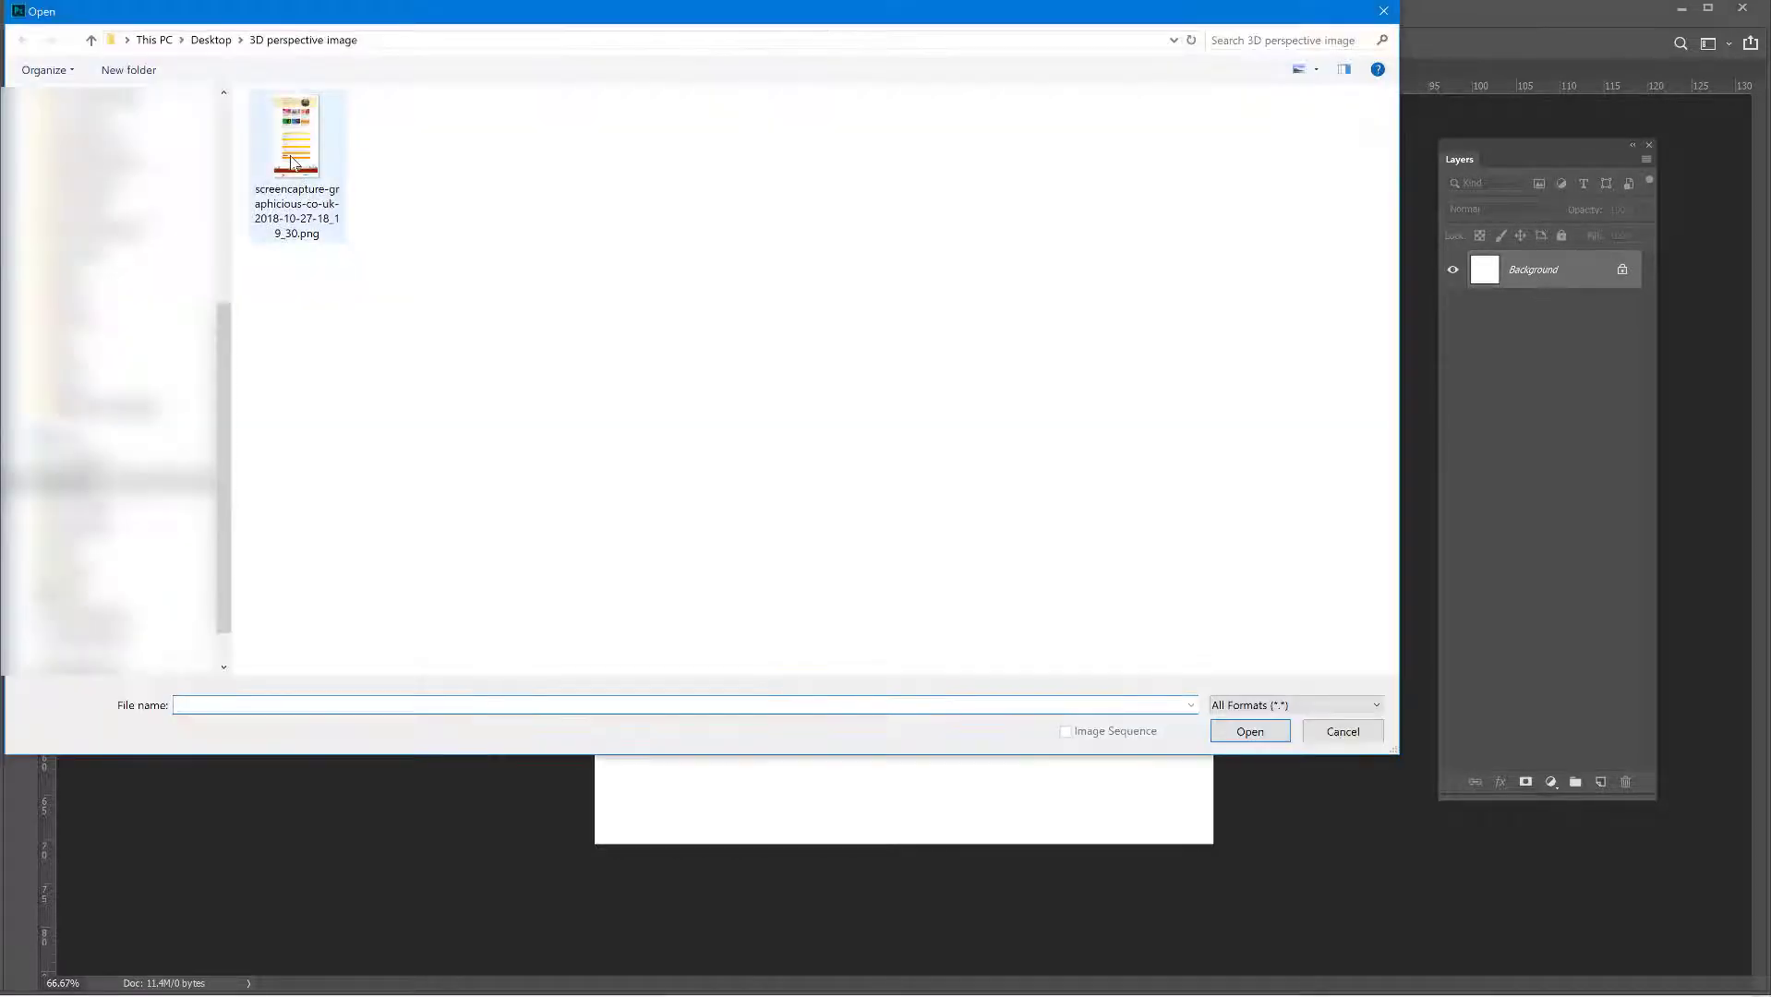
left_click(291, 163)
left_click(1274, 730)
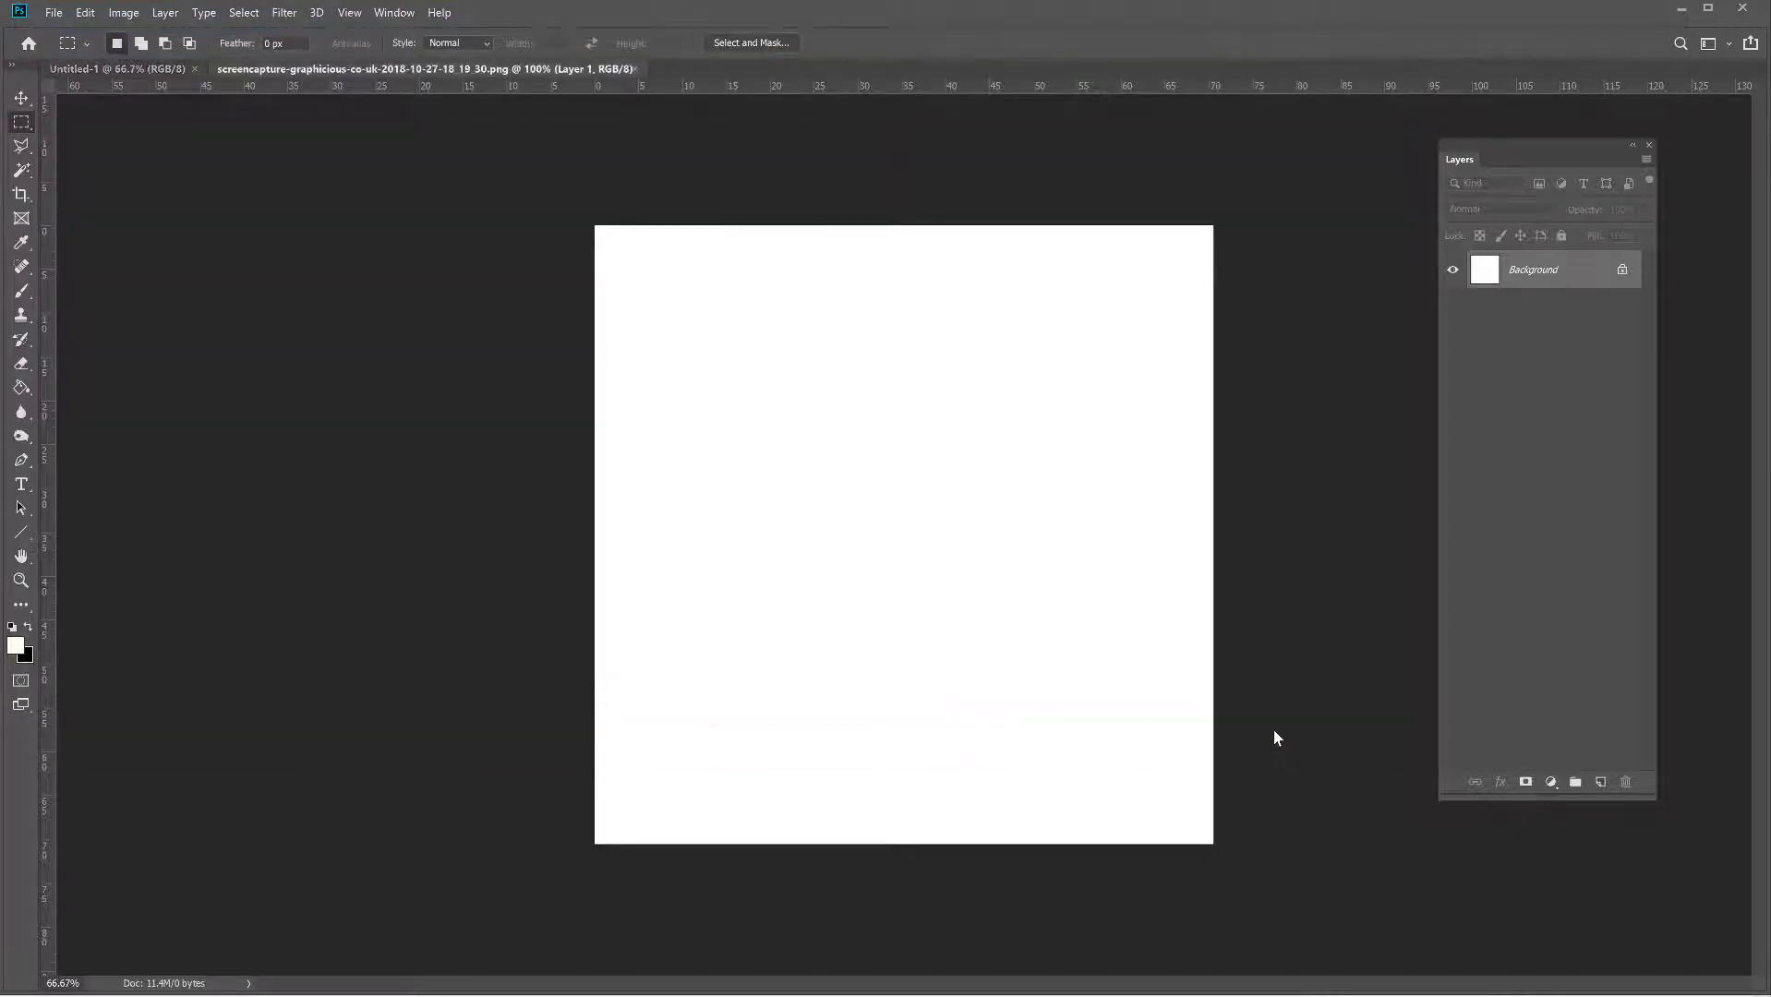
Step: Copy the entire website capture and paste it into the Untitled-1 document as a new layer
key("ctrl+a")
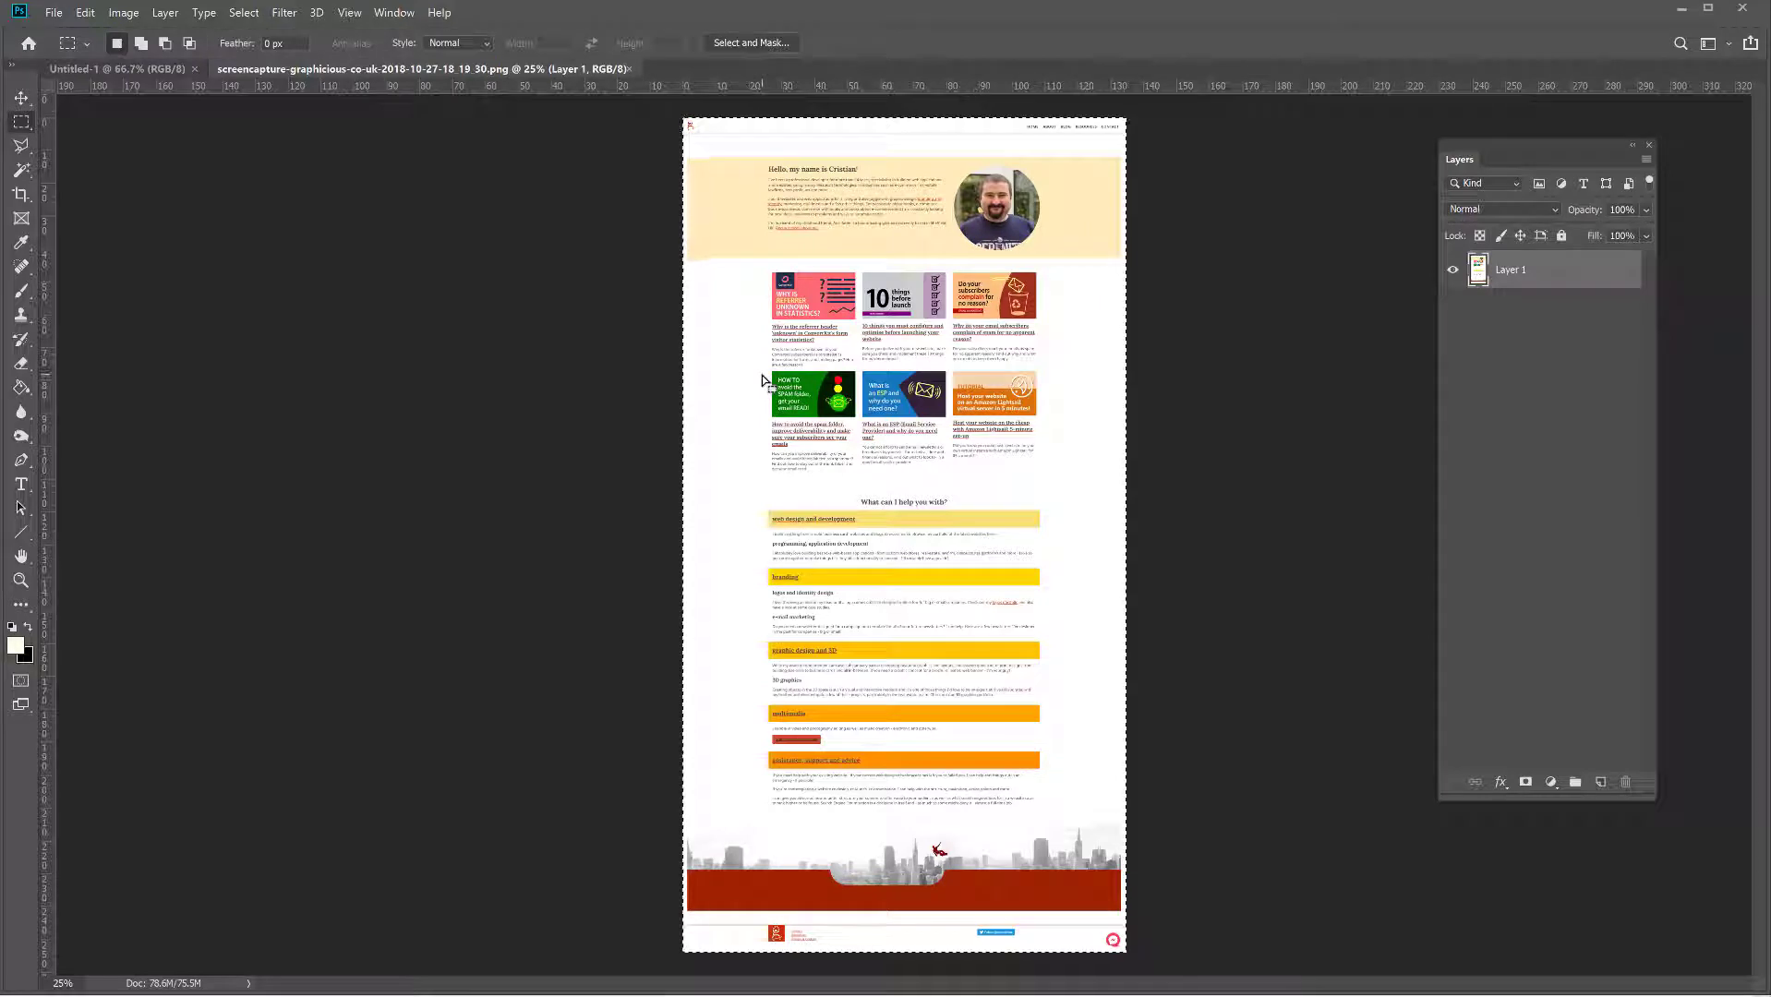
left_click(85, 12)
left_click(102, 130)
left_click(145, 67)
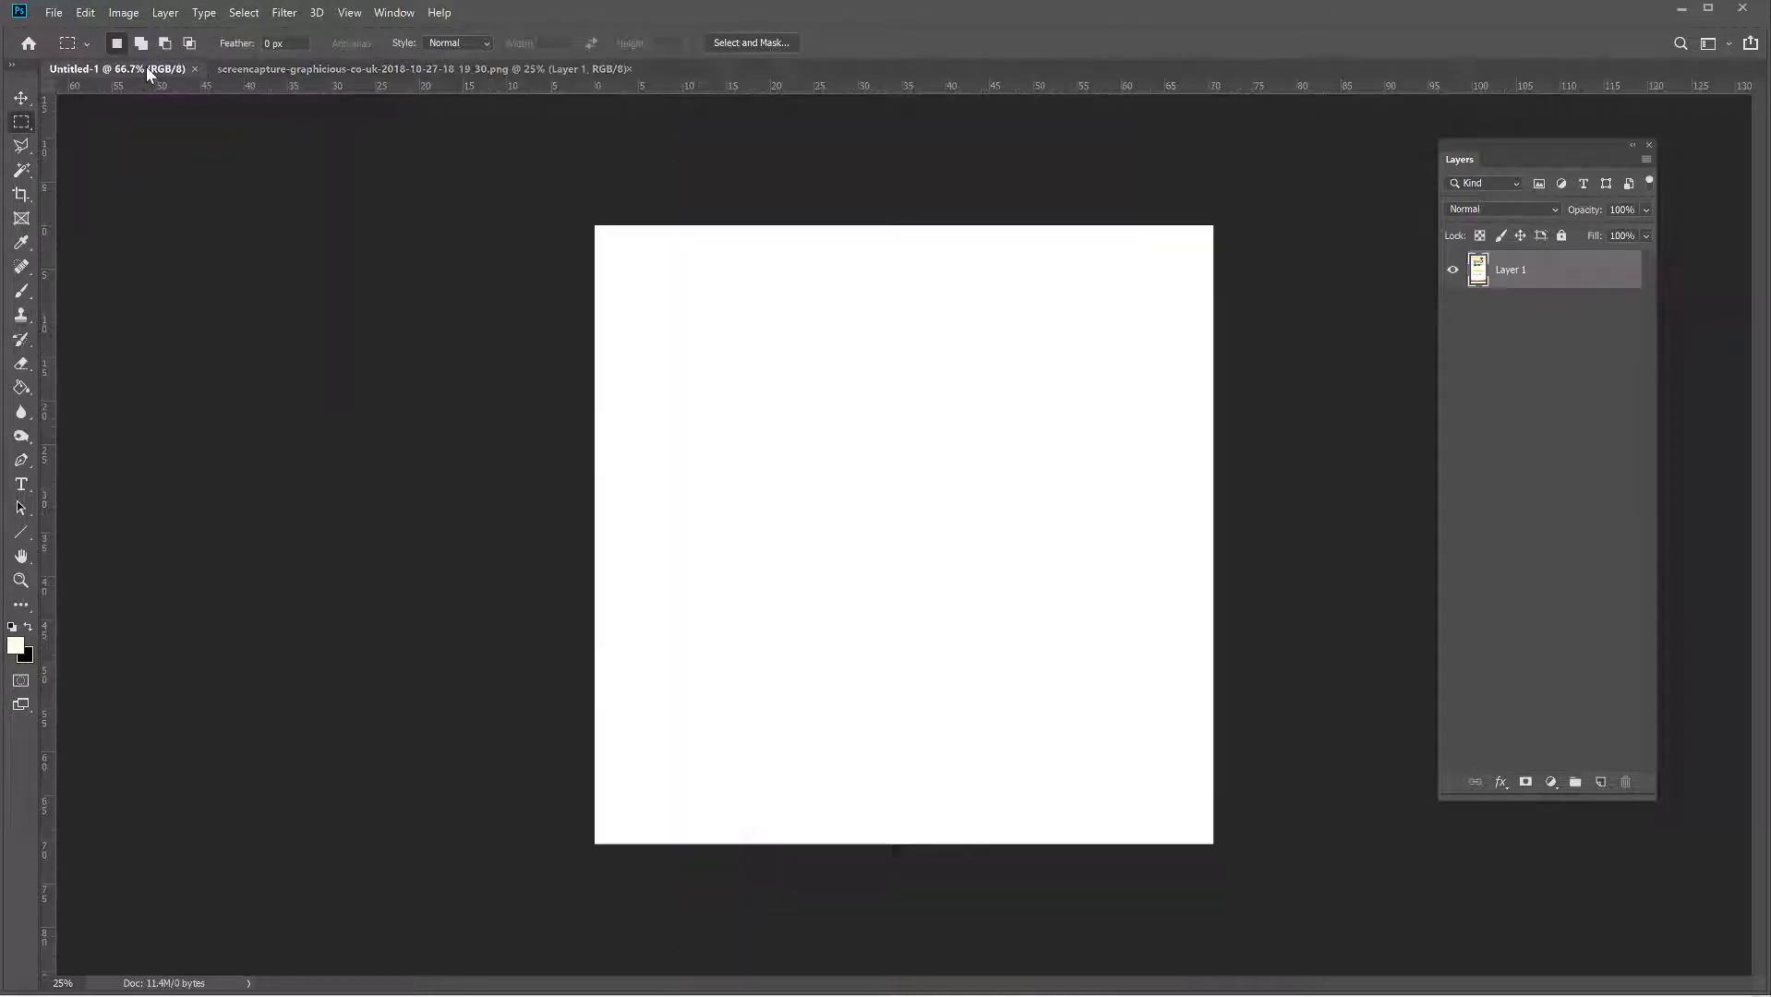
left_click(85, 12)
left_click(104, 165)
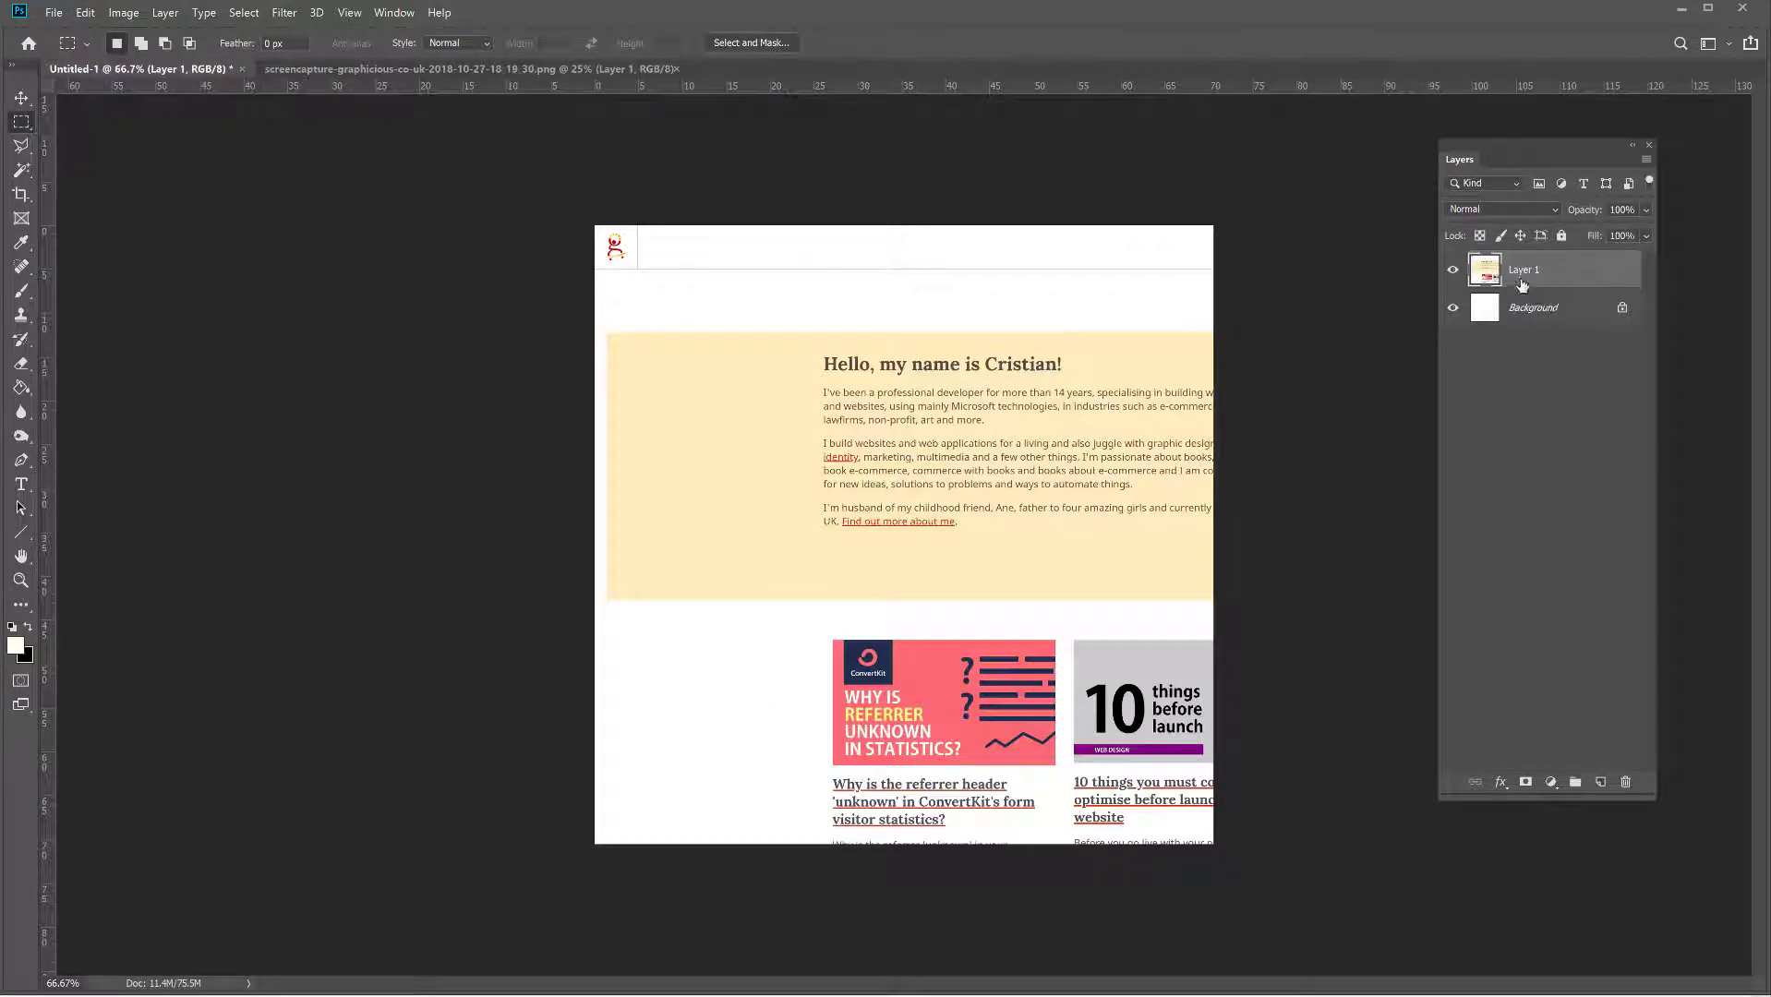
Step: Move the pasted website capture around the canvas with the Move tool
left_click(21, 97)
mouse_move(814, 493)
left_mouse_down()
mouse_move(674, 411)
mouse_move(508, 566)
mouse_move(865, 482)
mouse_move(783, 359)
mouse_move(690, 547)
mouse_move(806, 516)
left_mouse_up()
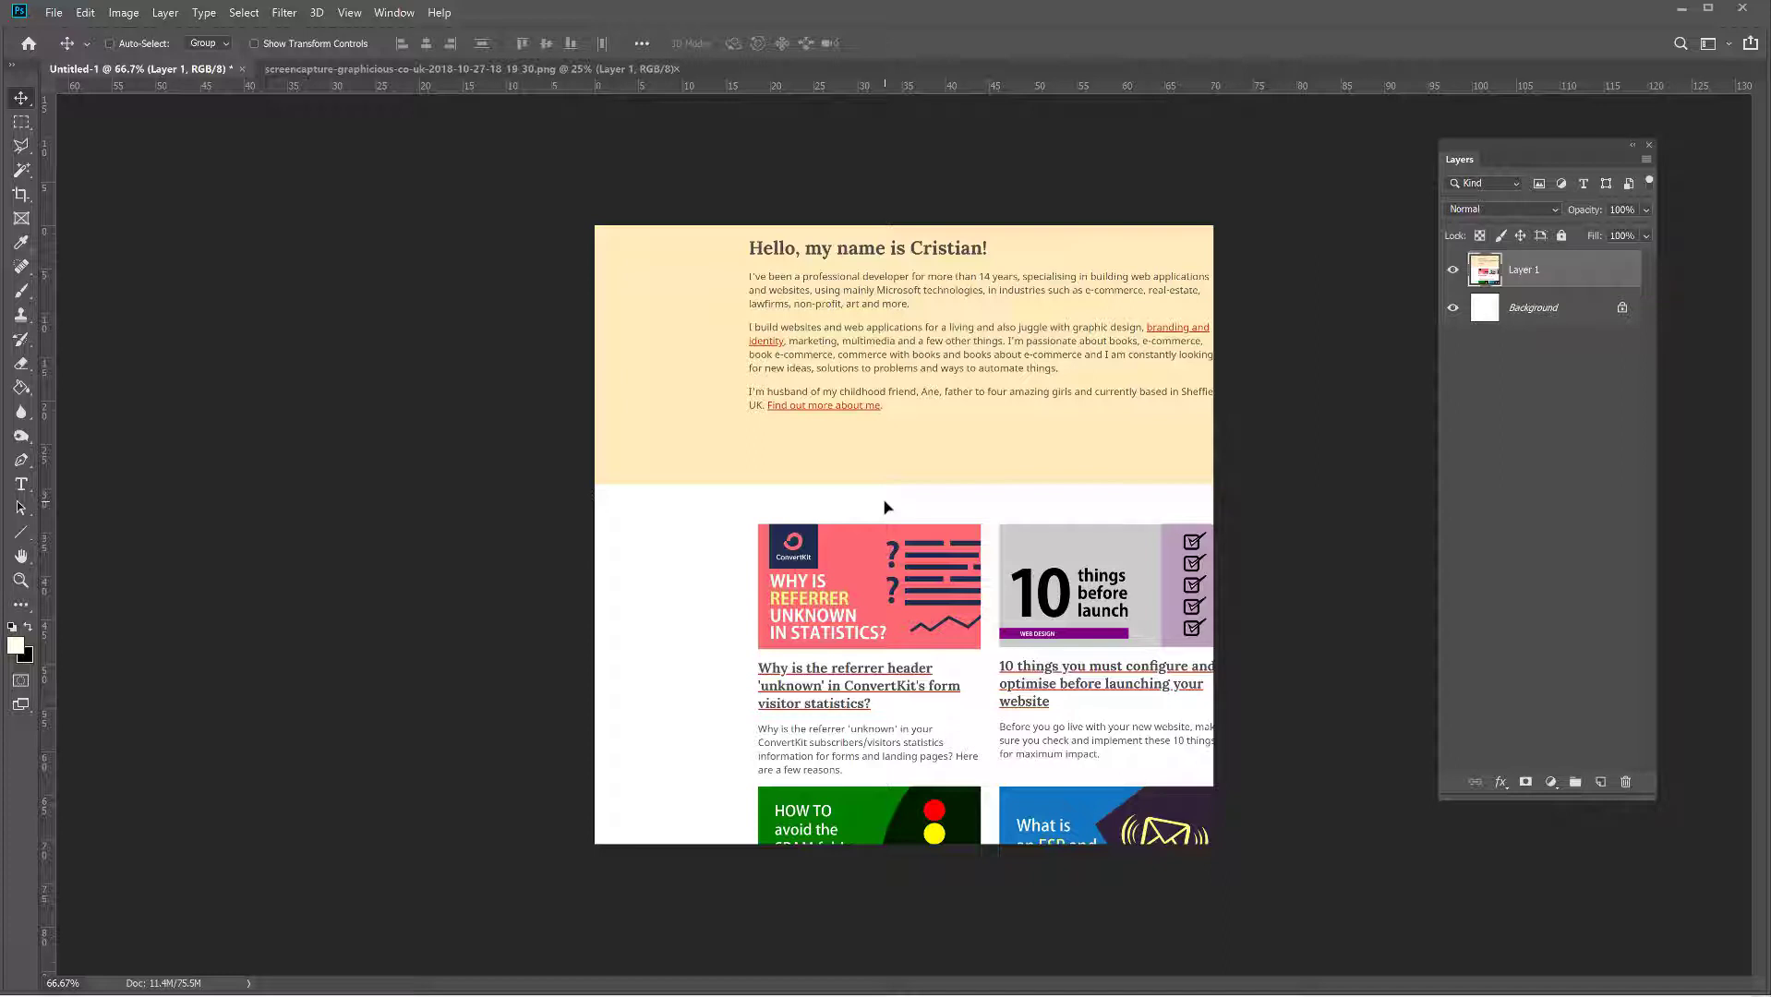
left_click_drag(886, 507, 794, 512)
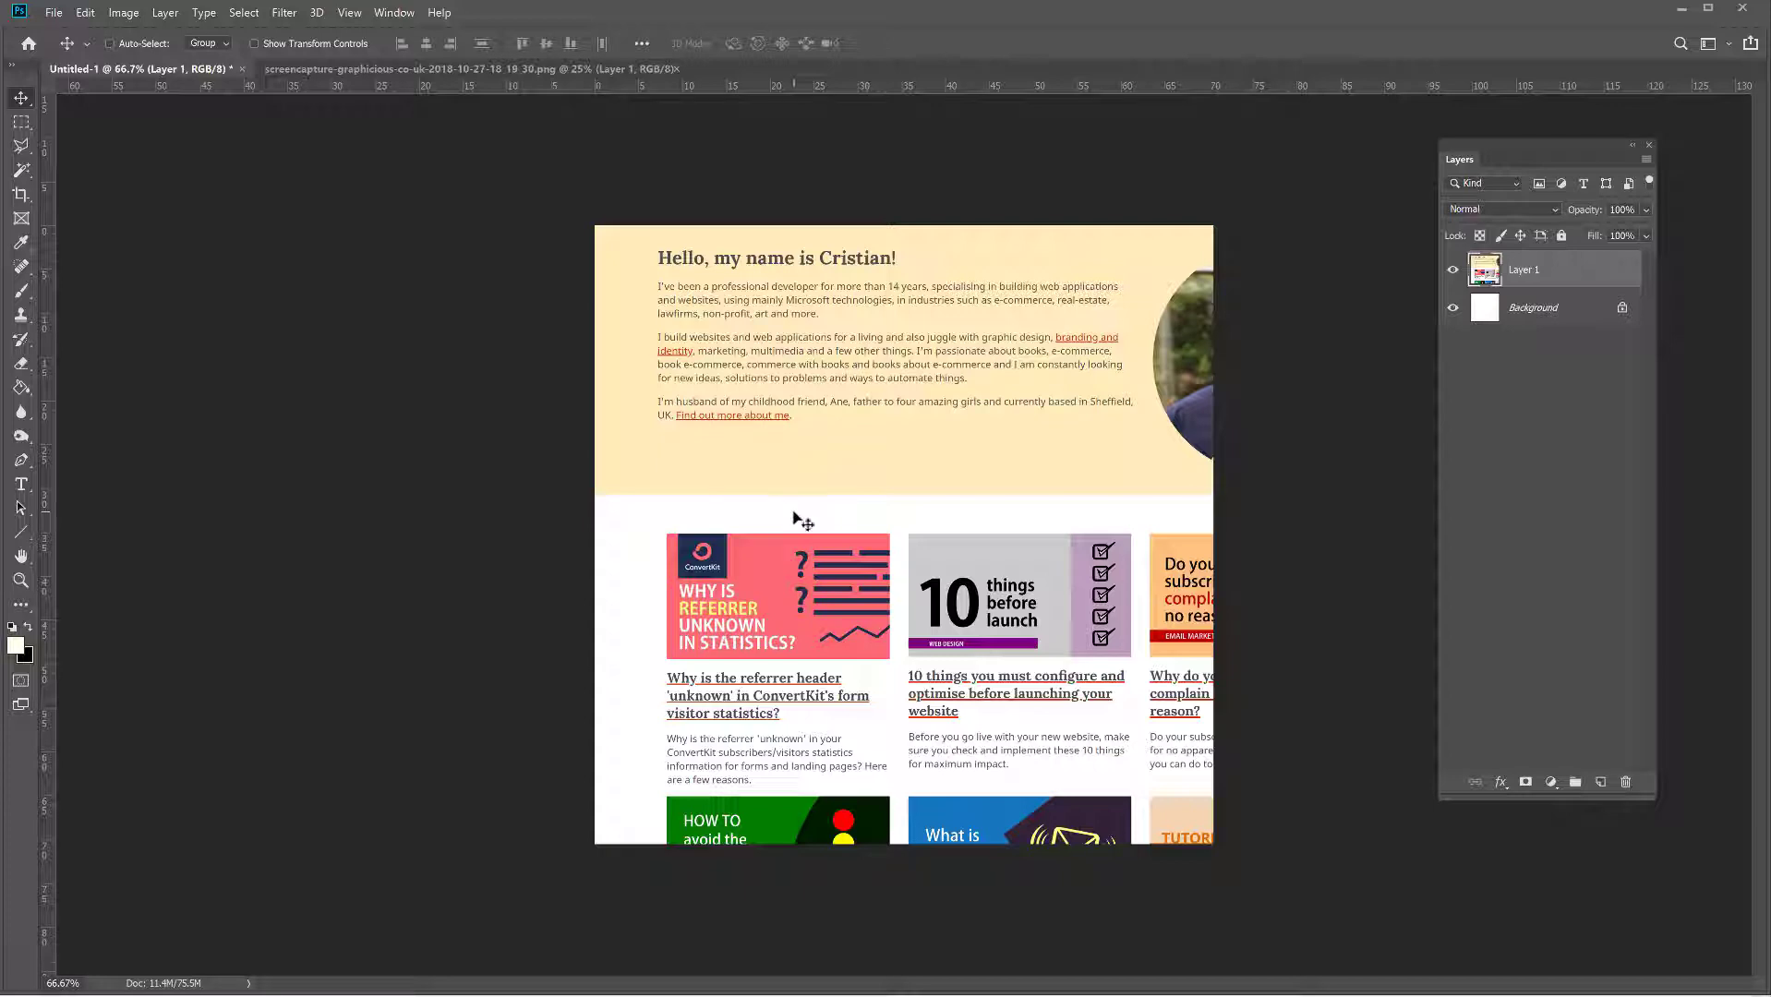
left_click_drag(839, 536, 921, 465)
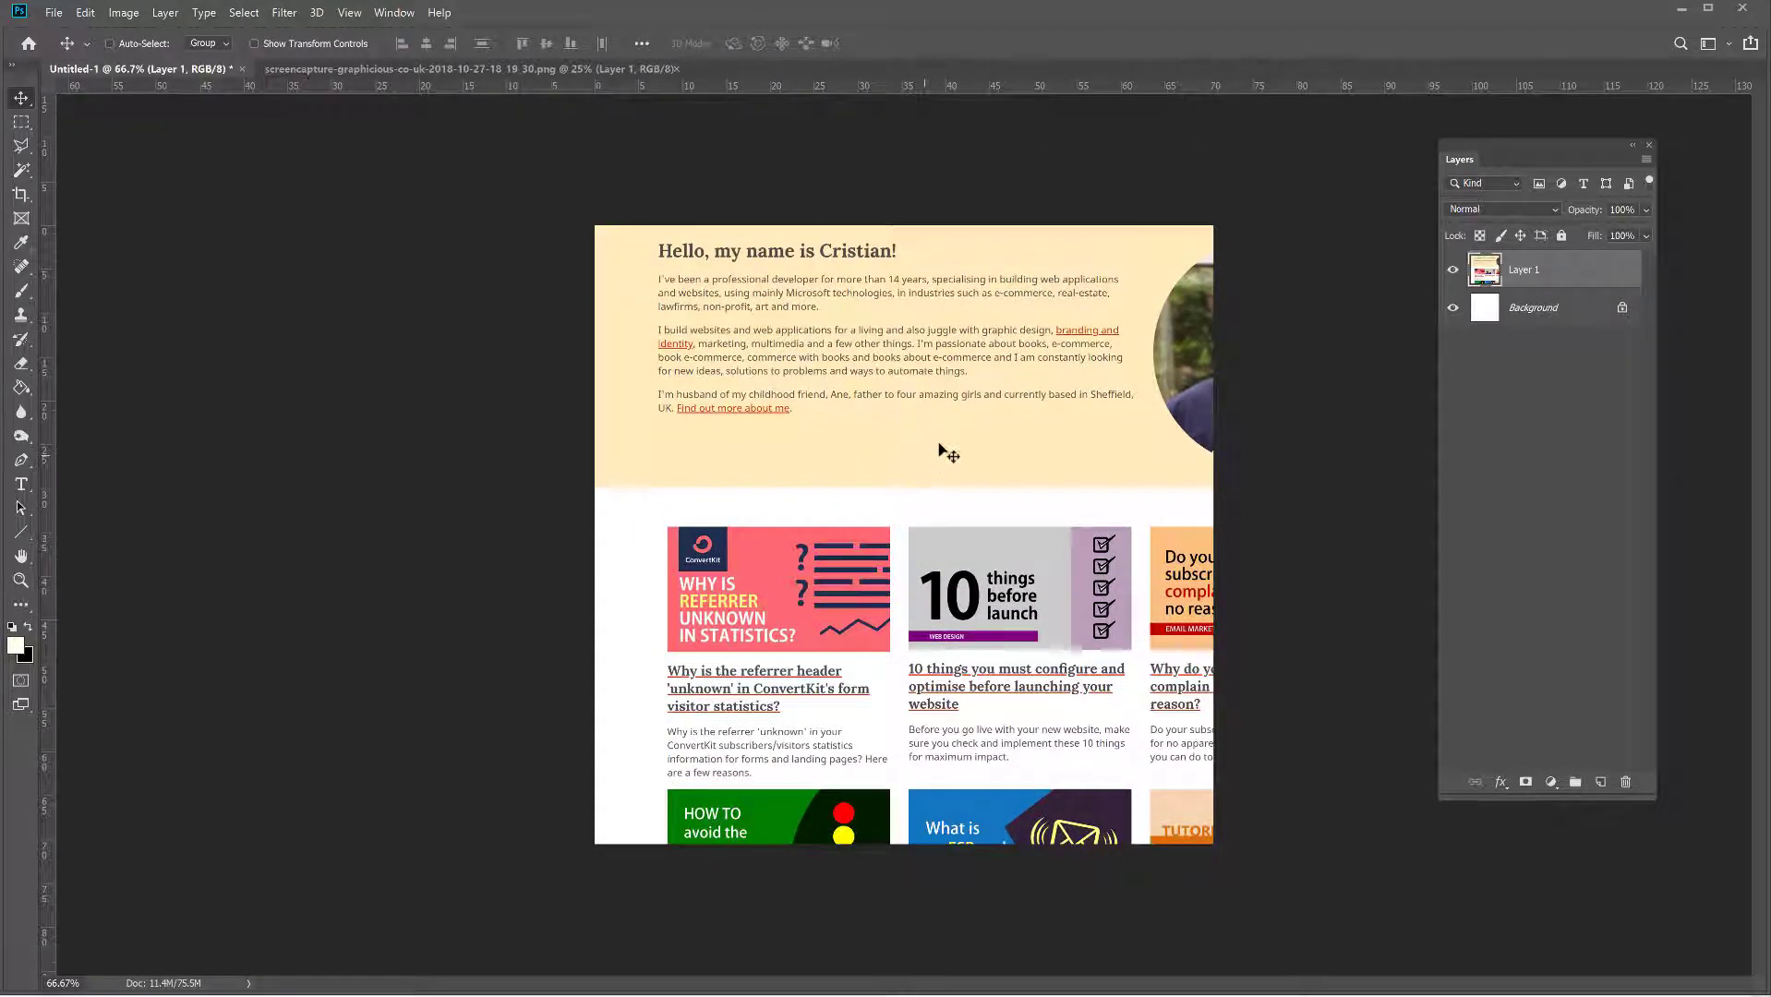
Step: Convert the website capture layer to a Smart Object and shift it on the canvas
right_click(1533, 277)
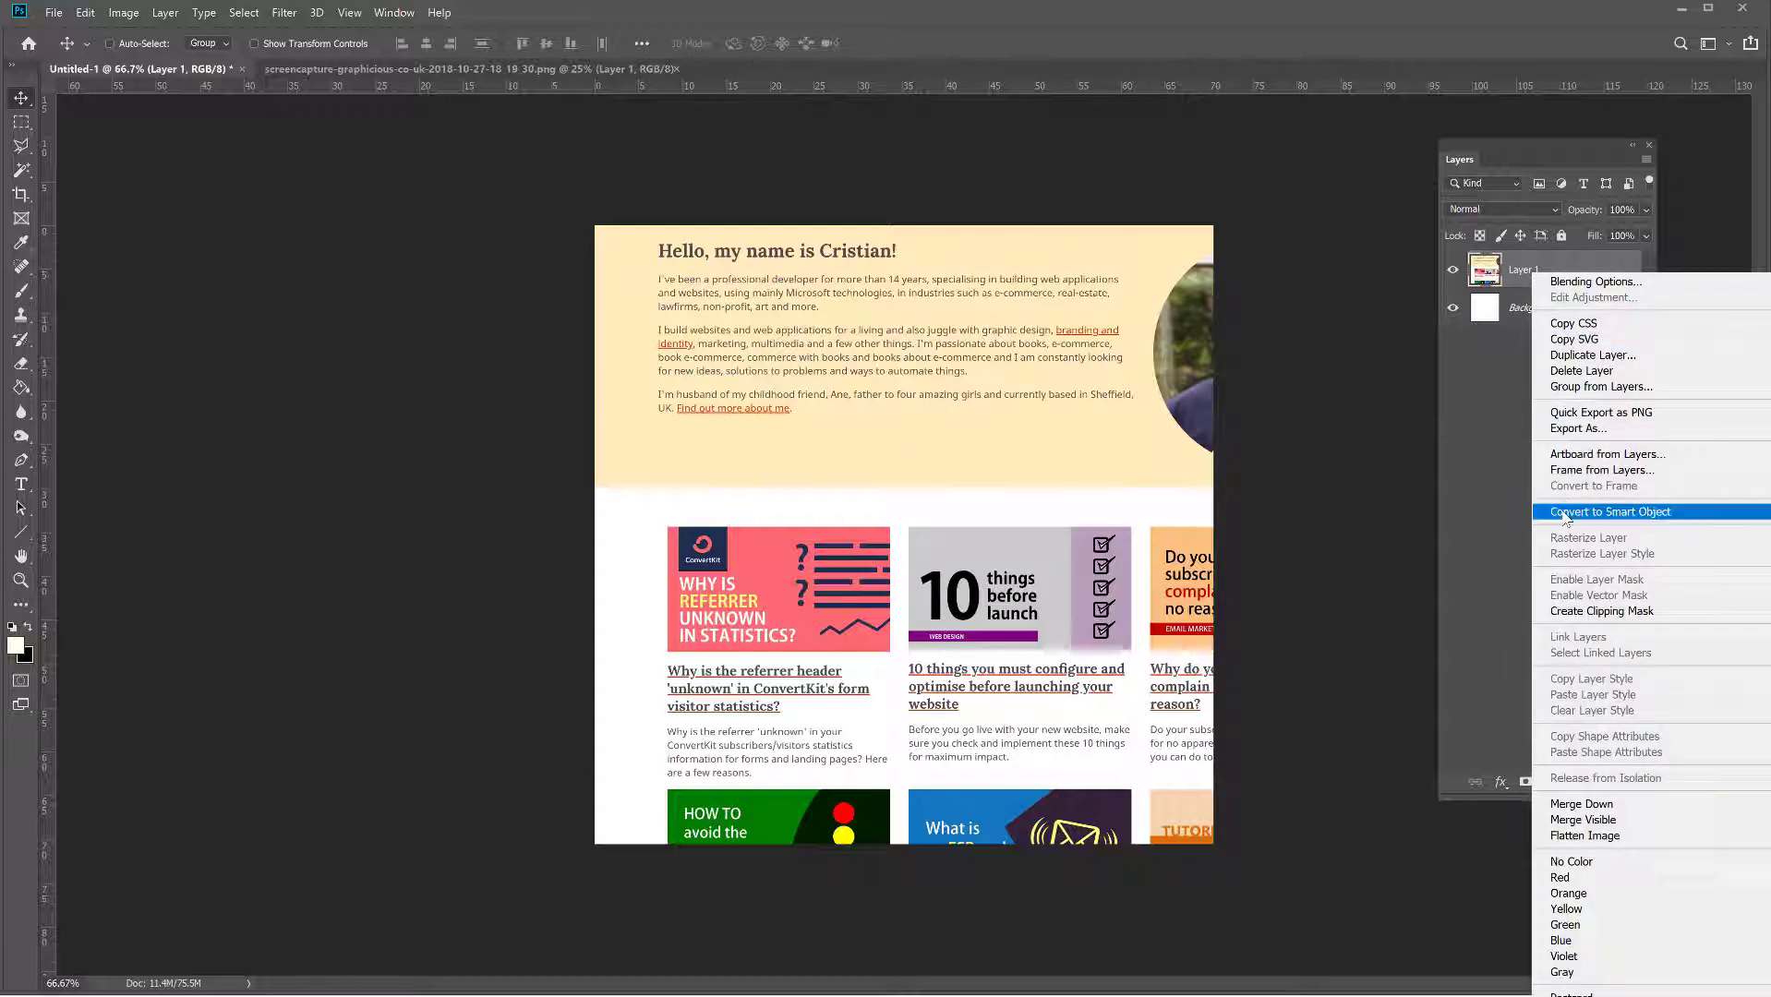
left_click(1632, 513)
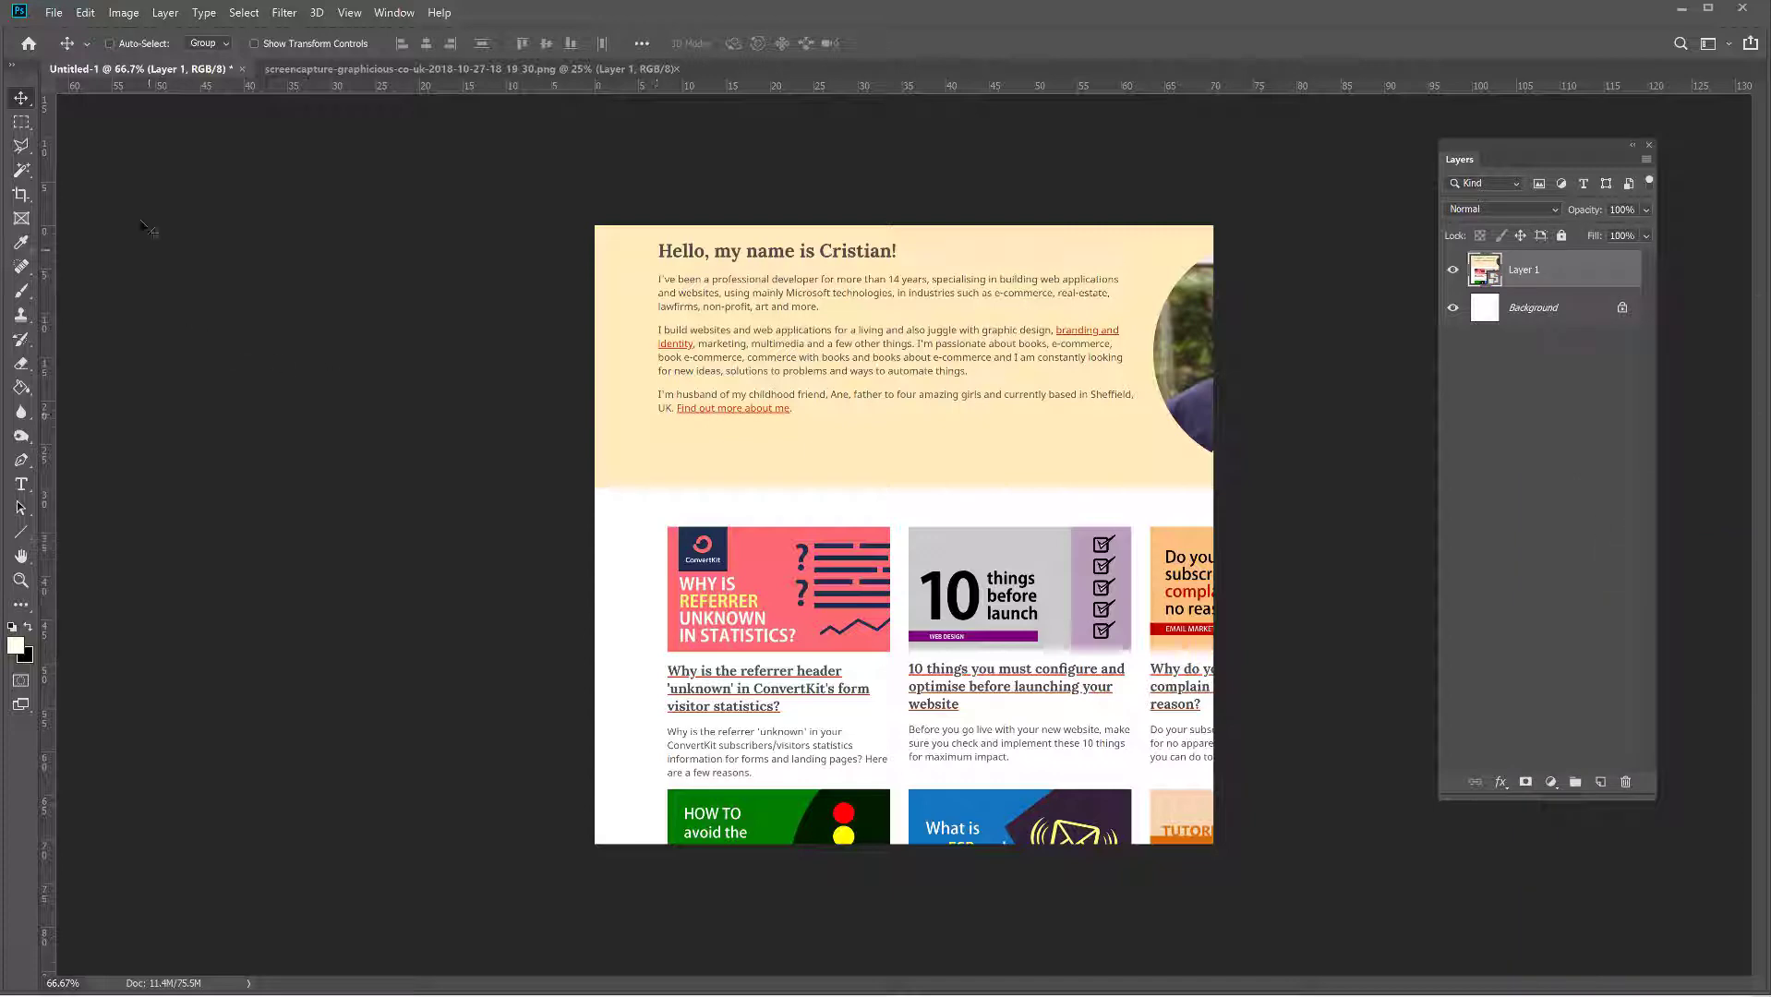
left_click_drag(872, 493, 716, 439)
left_click_drag(850, 427, 847, 497)
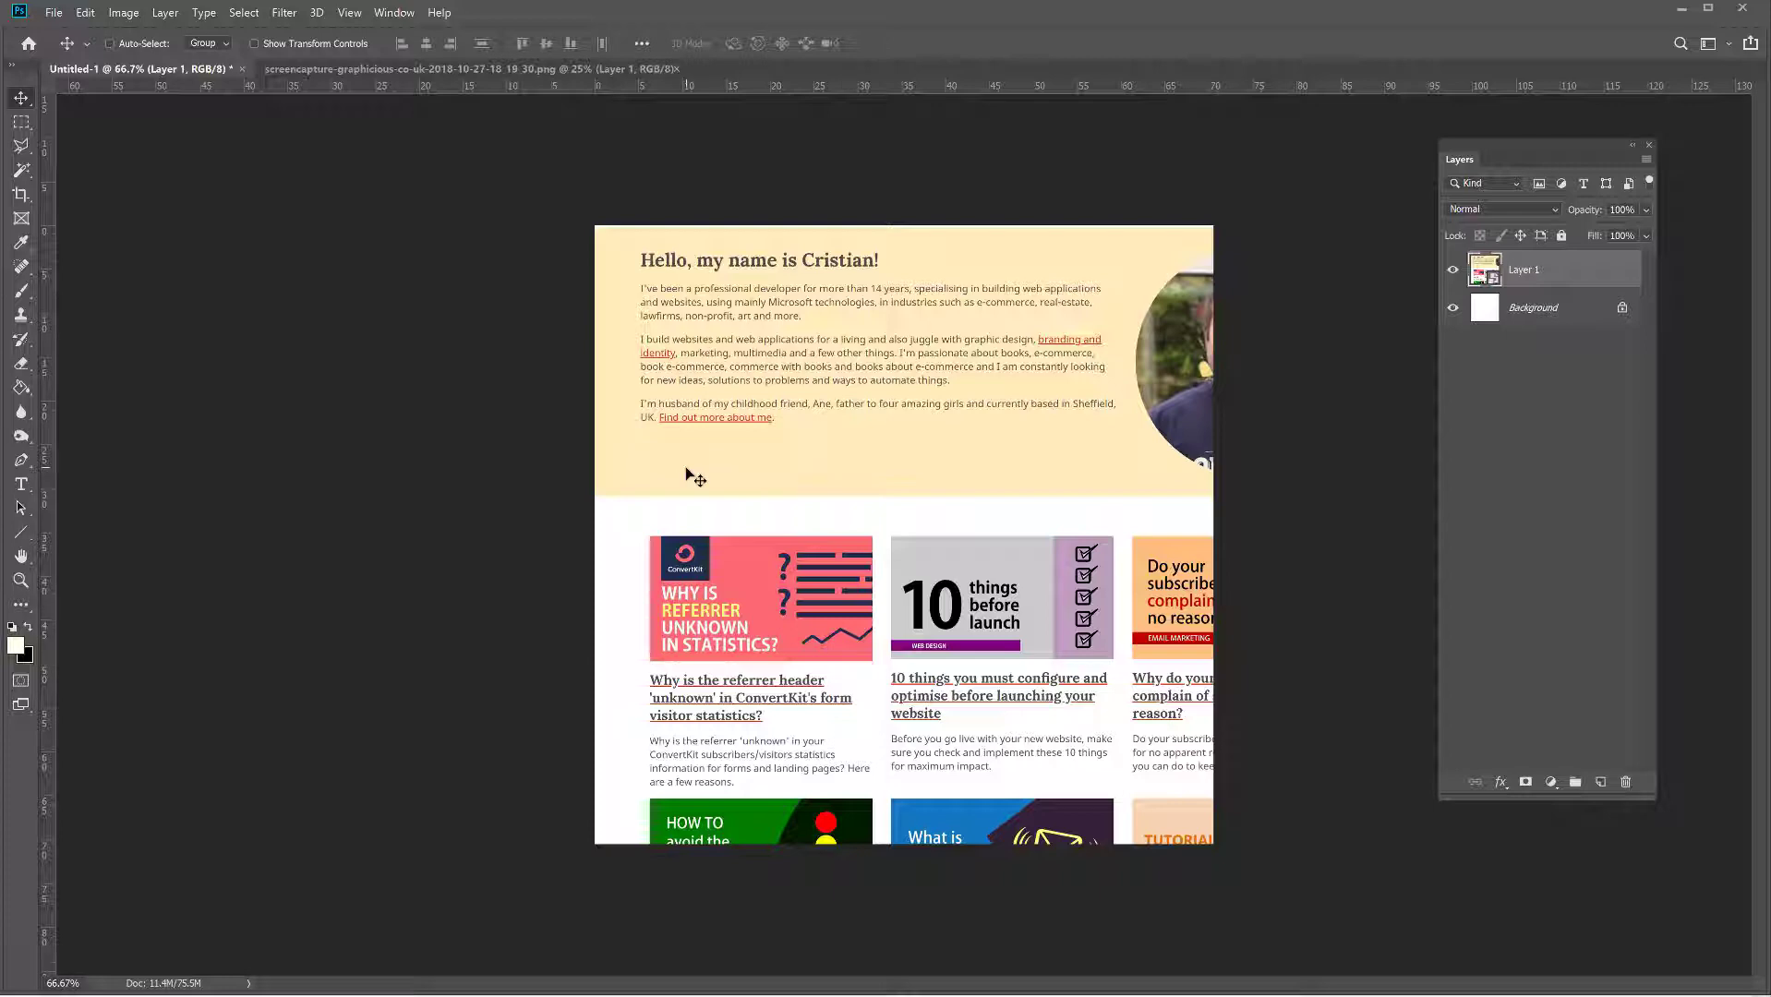
Step: Scale the website capture down proportionally to about 31% with Free Transform and move it over the canvas
key("ctrl+minus")
key("ctrl+minus")
key("ctrl+minus")
key("ctrl+minus")
key("ctrl+minus")
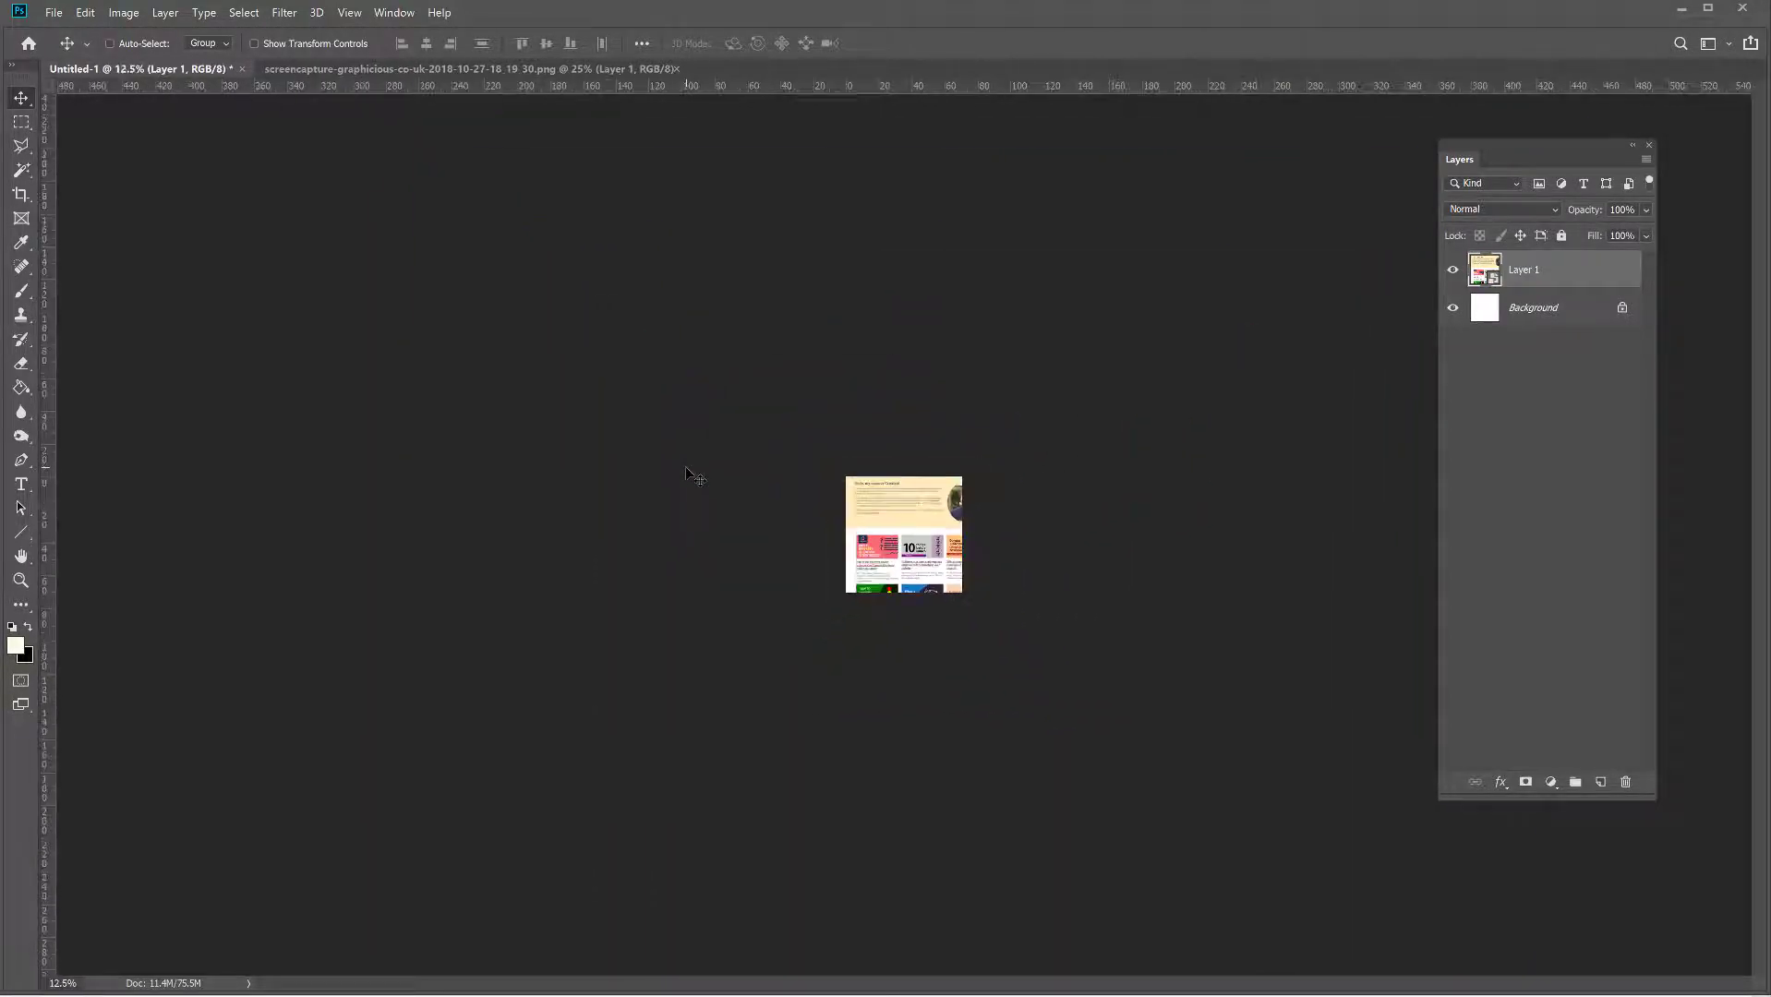
key("ctrl+minus")
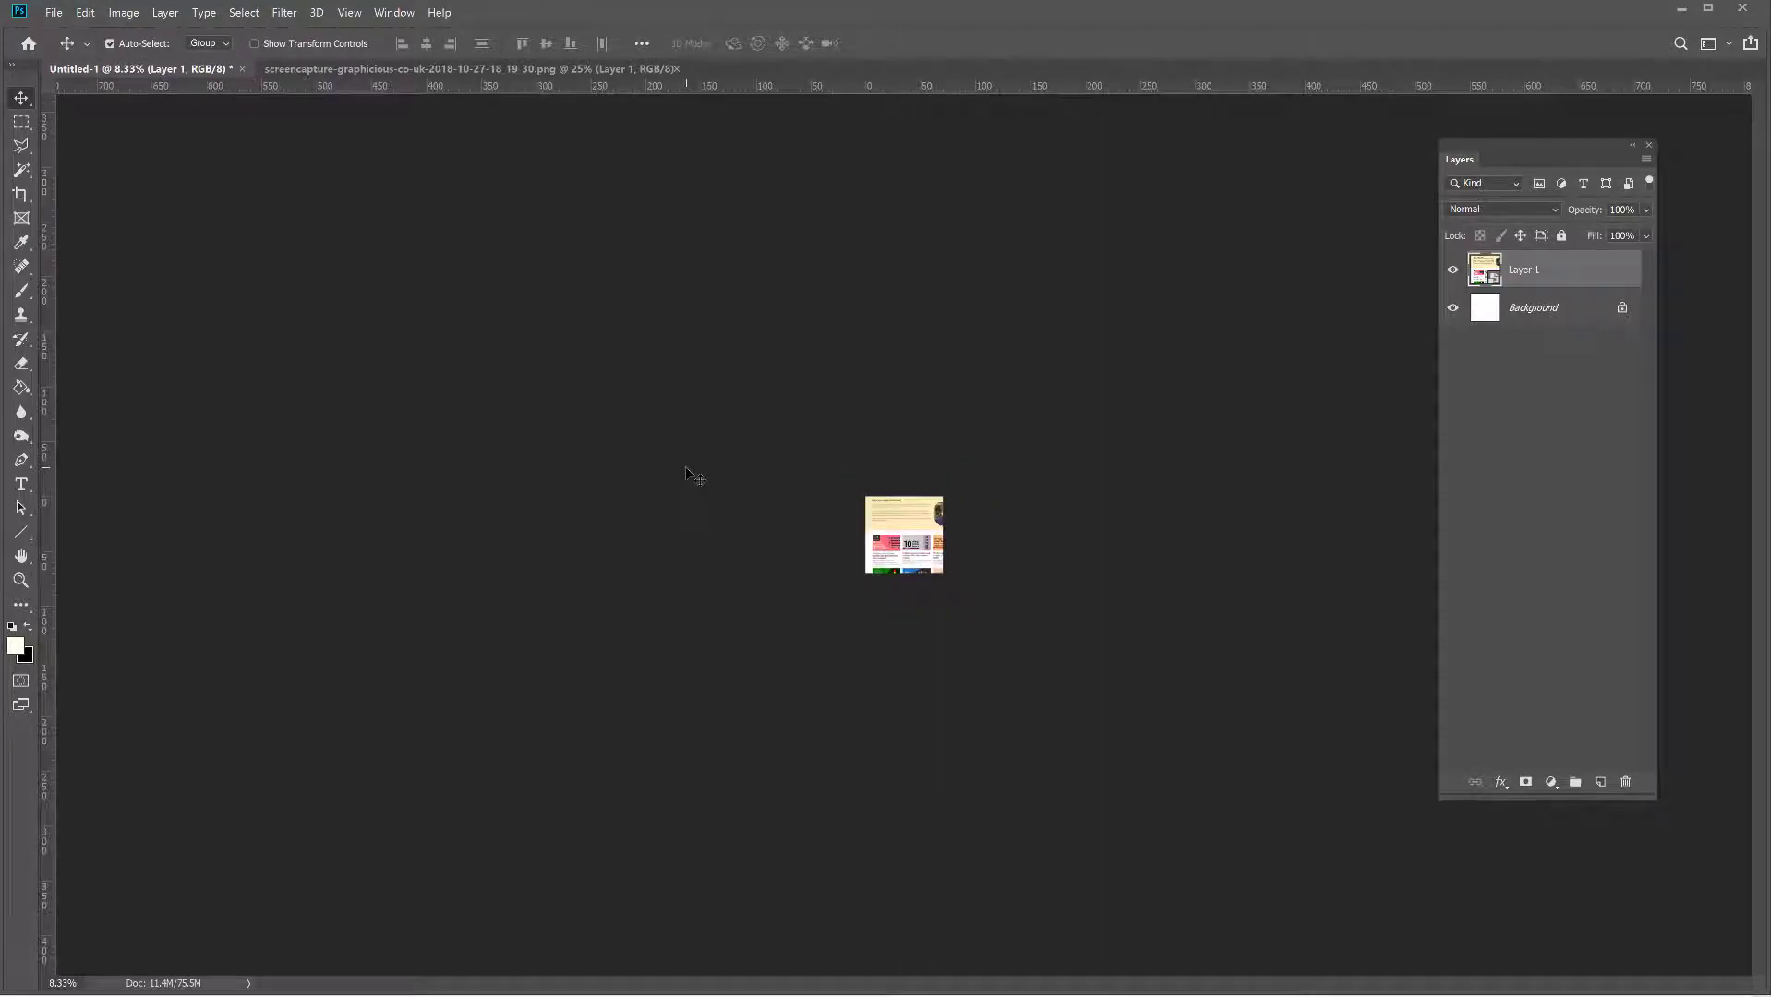
key("ctrl+t")
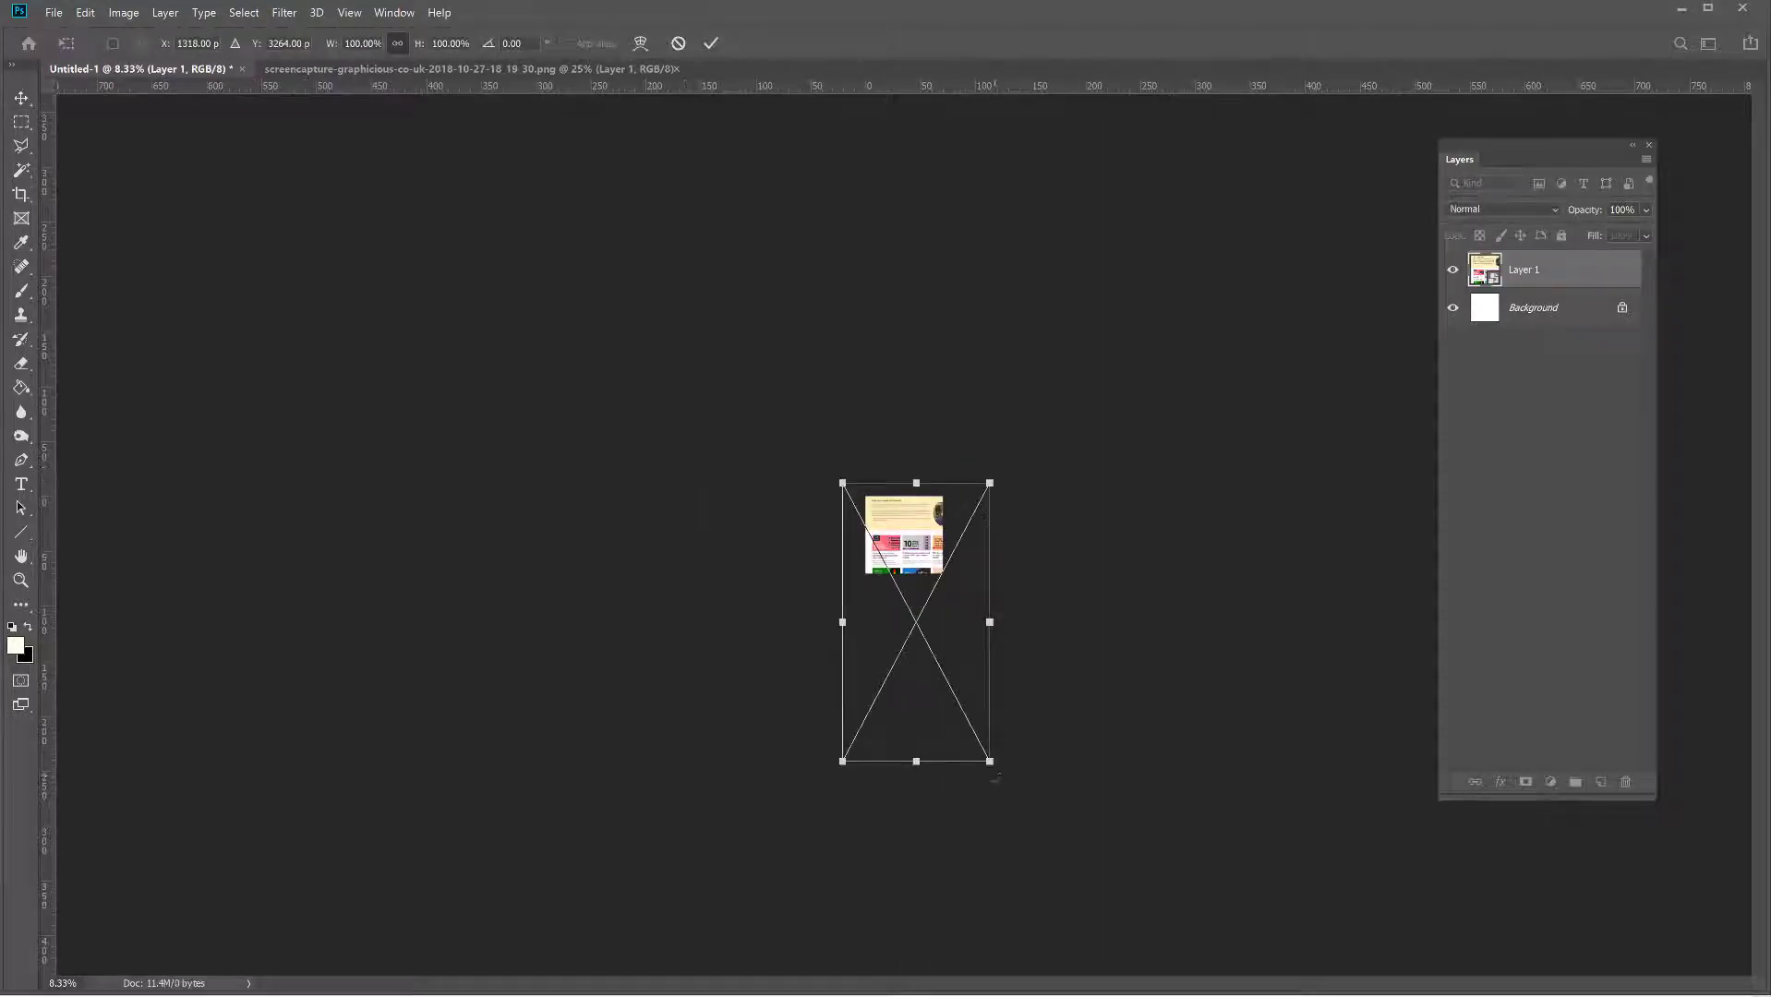
left_click_drag(990, 761, 905, 563)
left_click_drag(870, 552, 910, 566)
Step: Reduce the website capture further to about 25.7%, centre it within the canvas and apply the transform
key("ctrl+plus")
key("ctrl+plus")
key("ctrl+plus")
key("ctrl+plus")
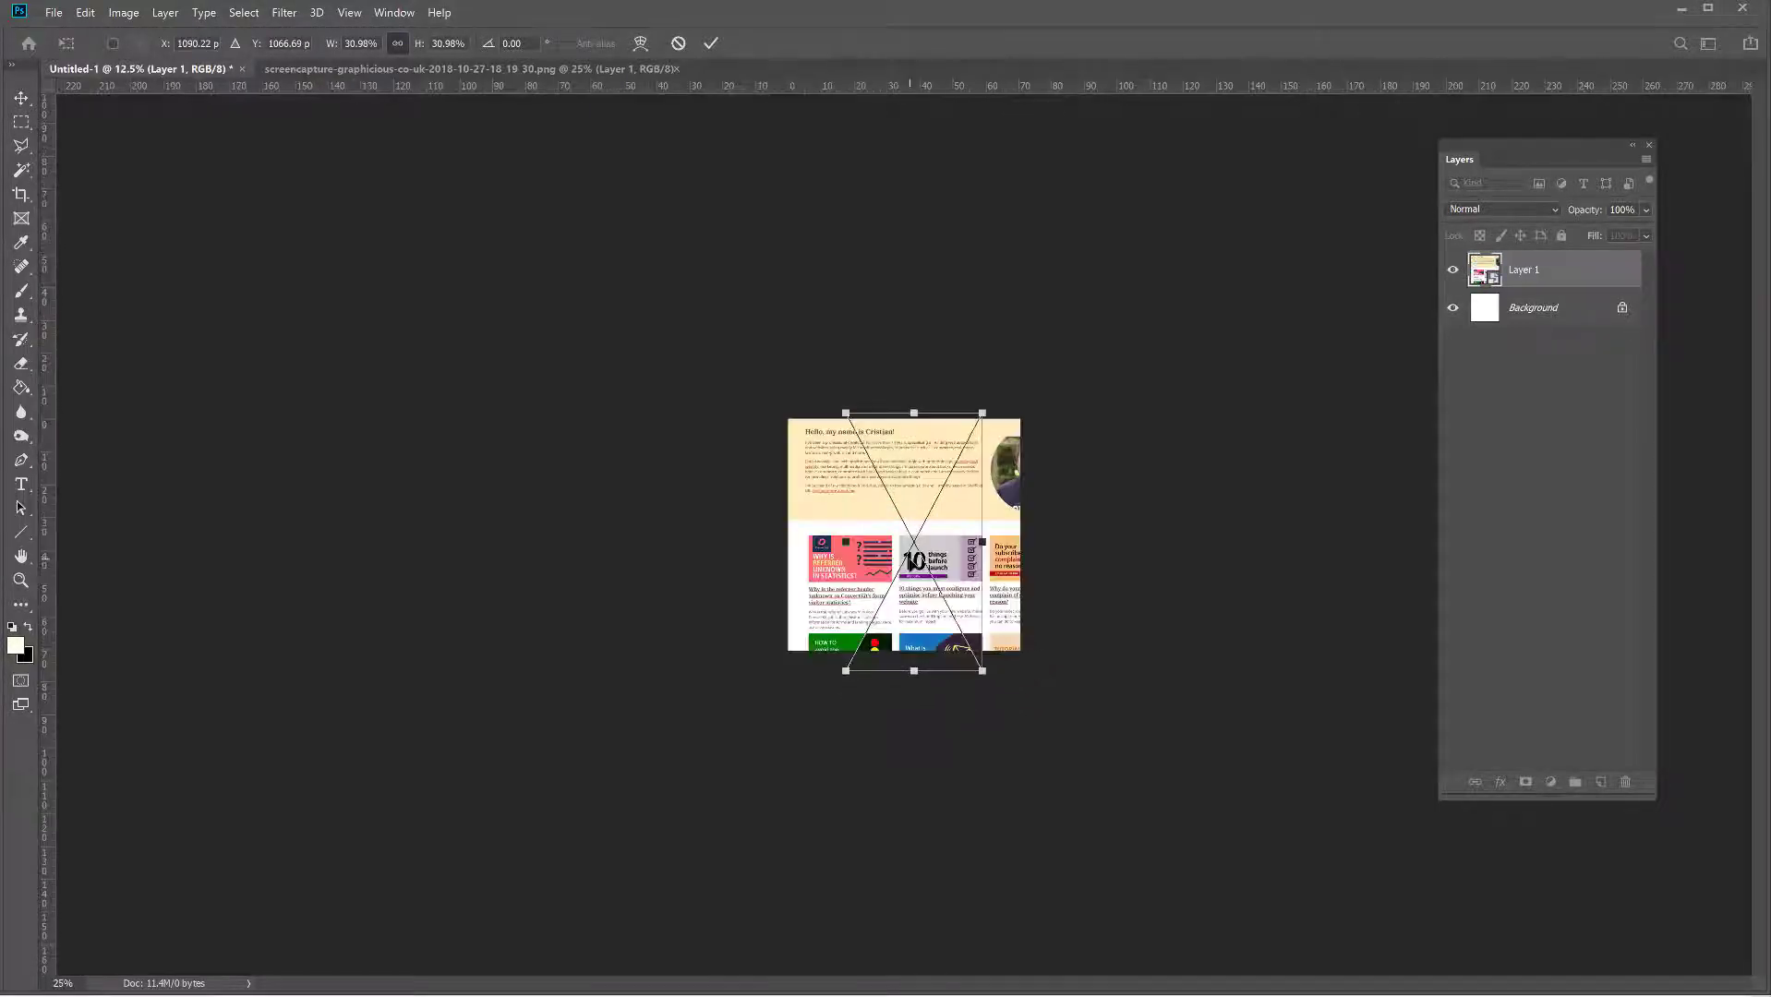
key("ctrl+plus")
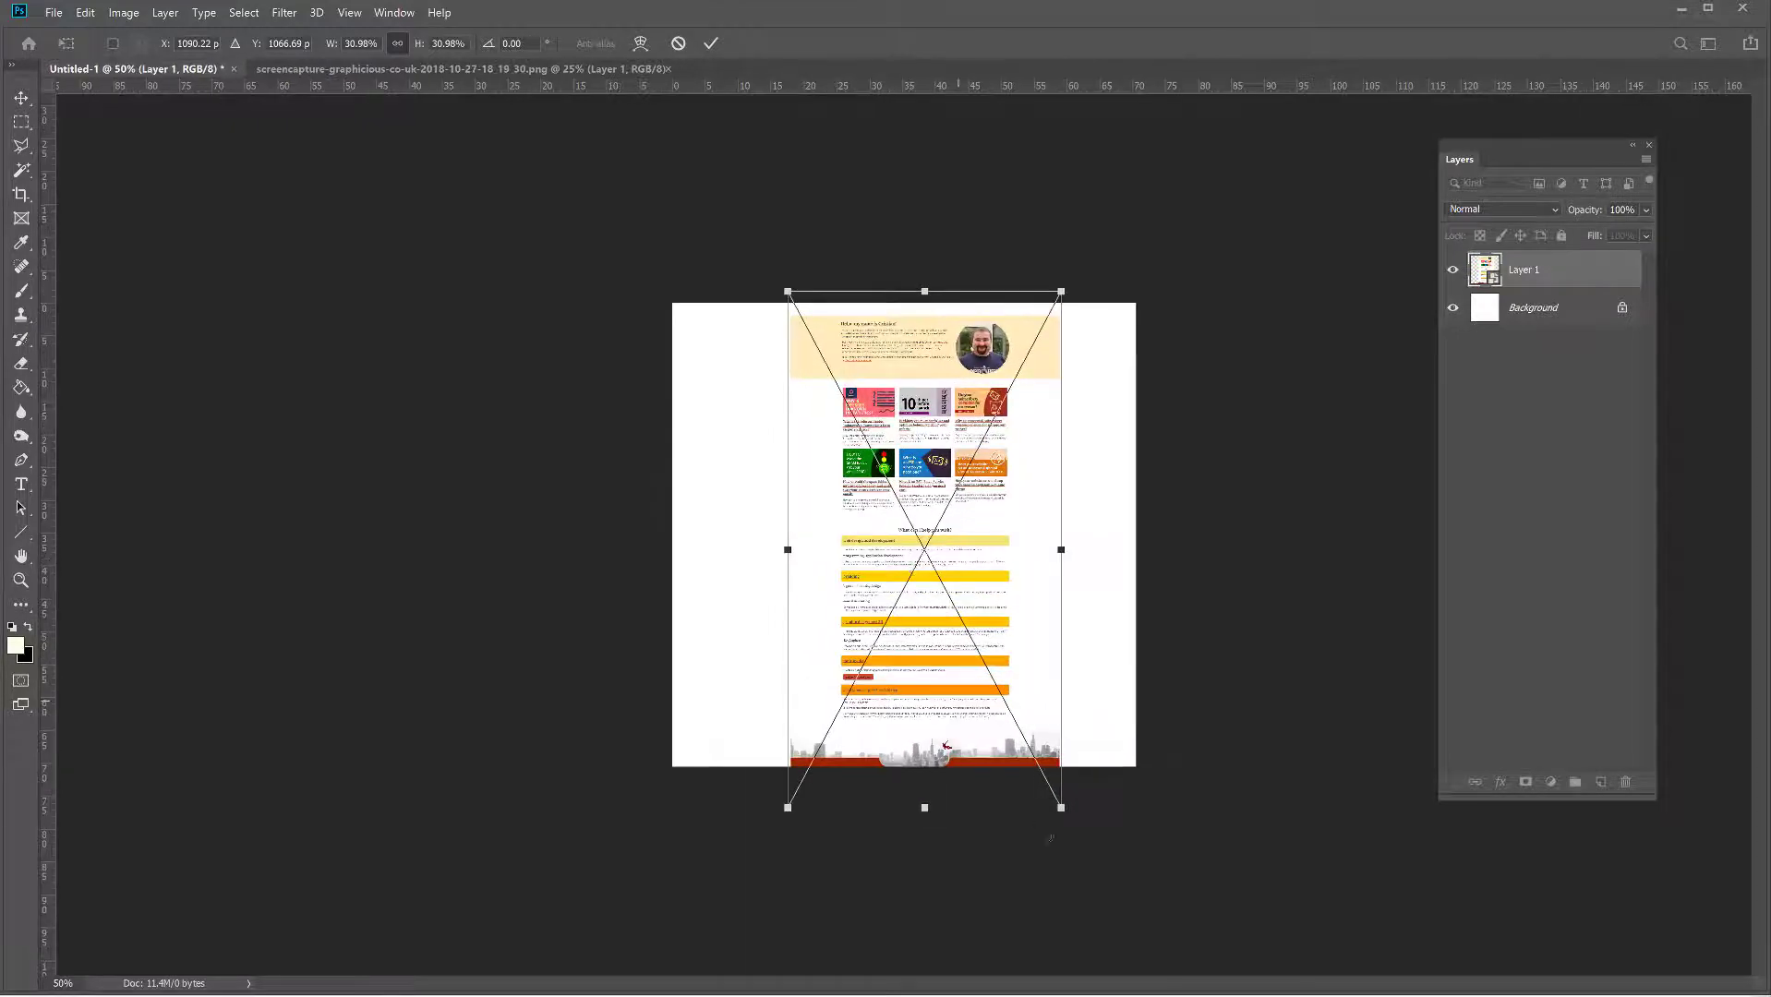
left_click_drag(1061, 809, 1029, 748)
left_click_drag(935, 677, 935, 710)
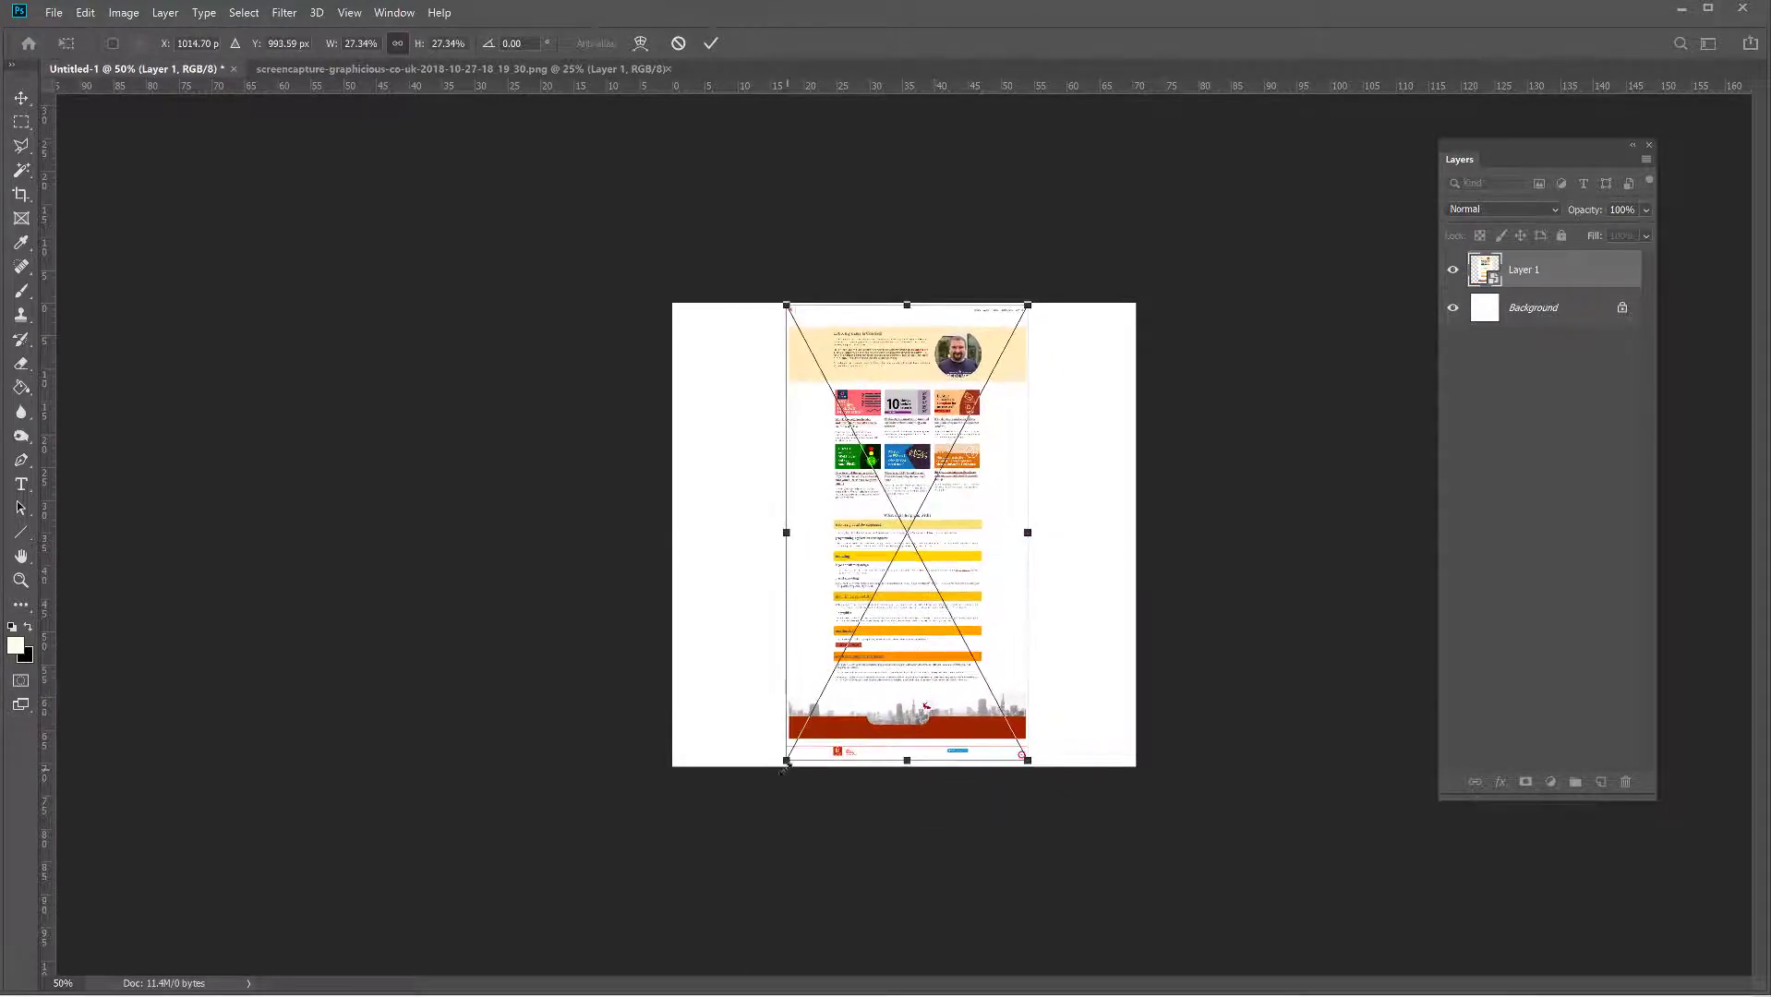
left_click_drag(796, 753, 802, 731)
left_click_drag(894, 663, 883, 673)
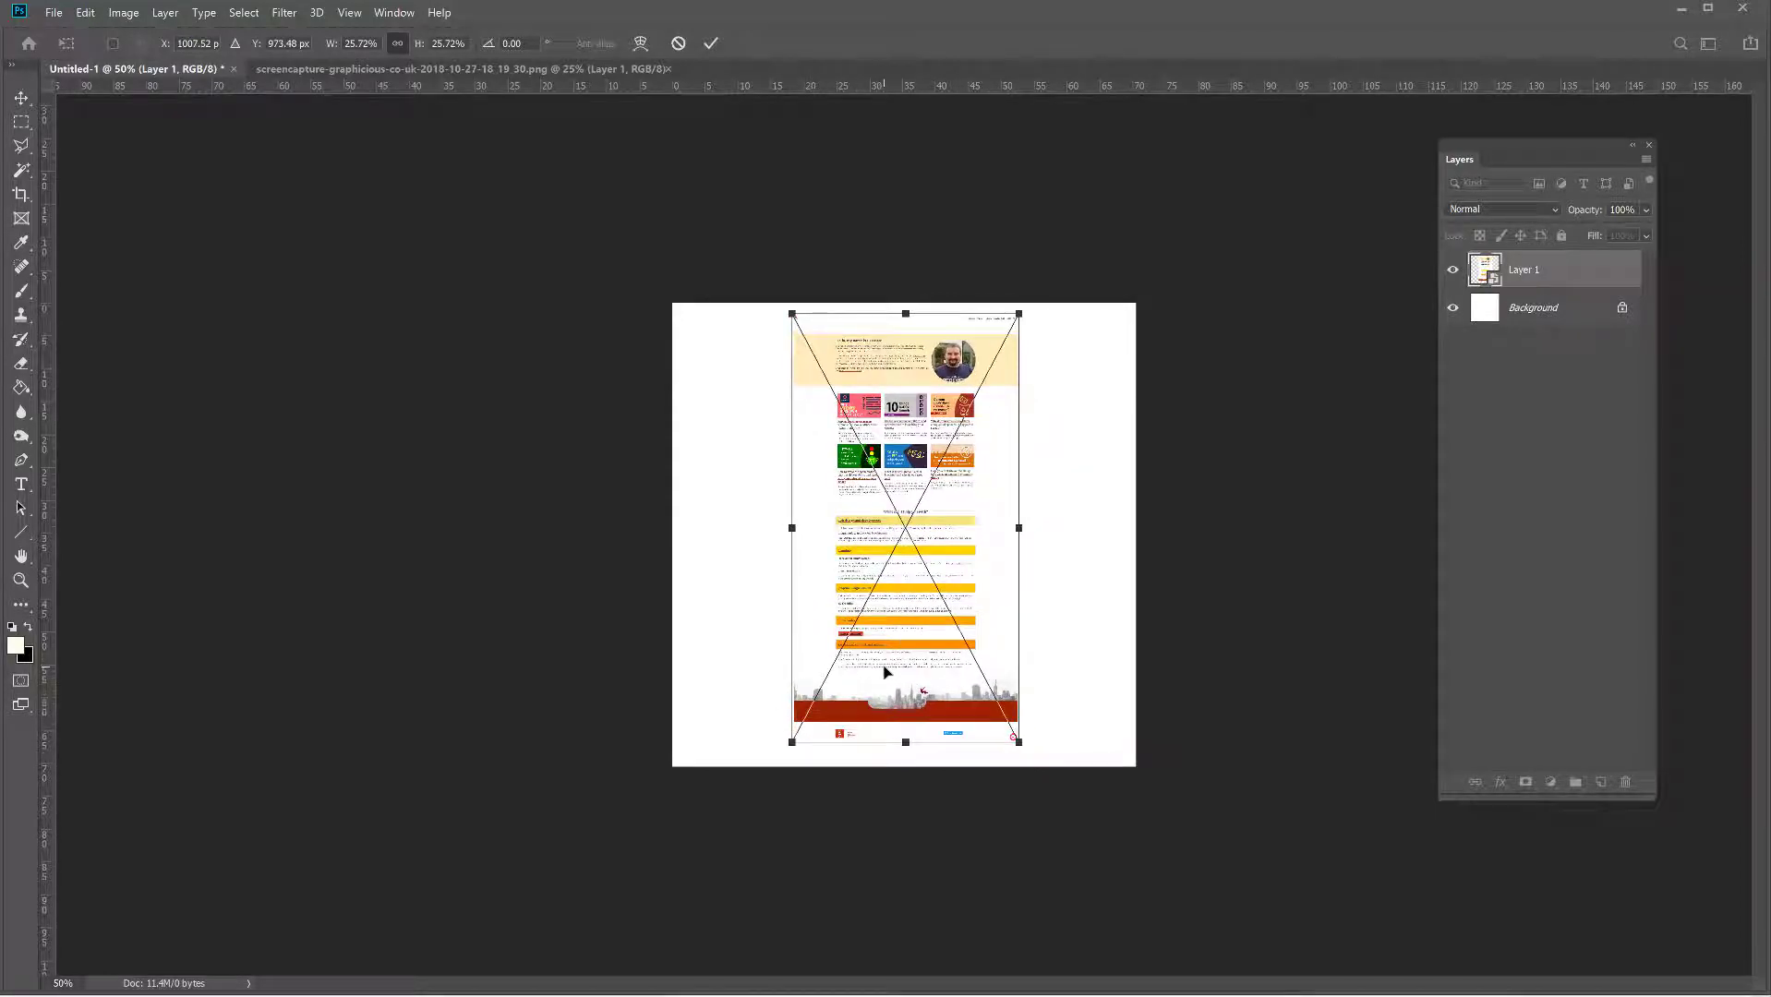
key("Return")
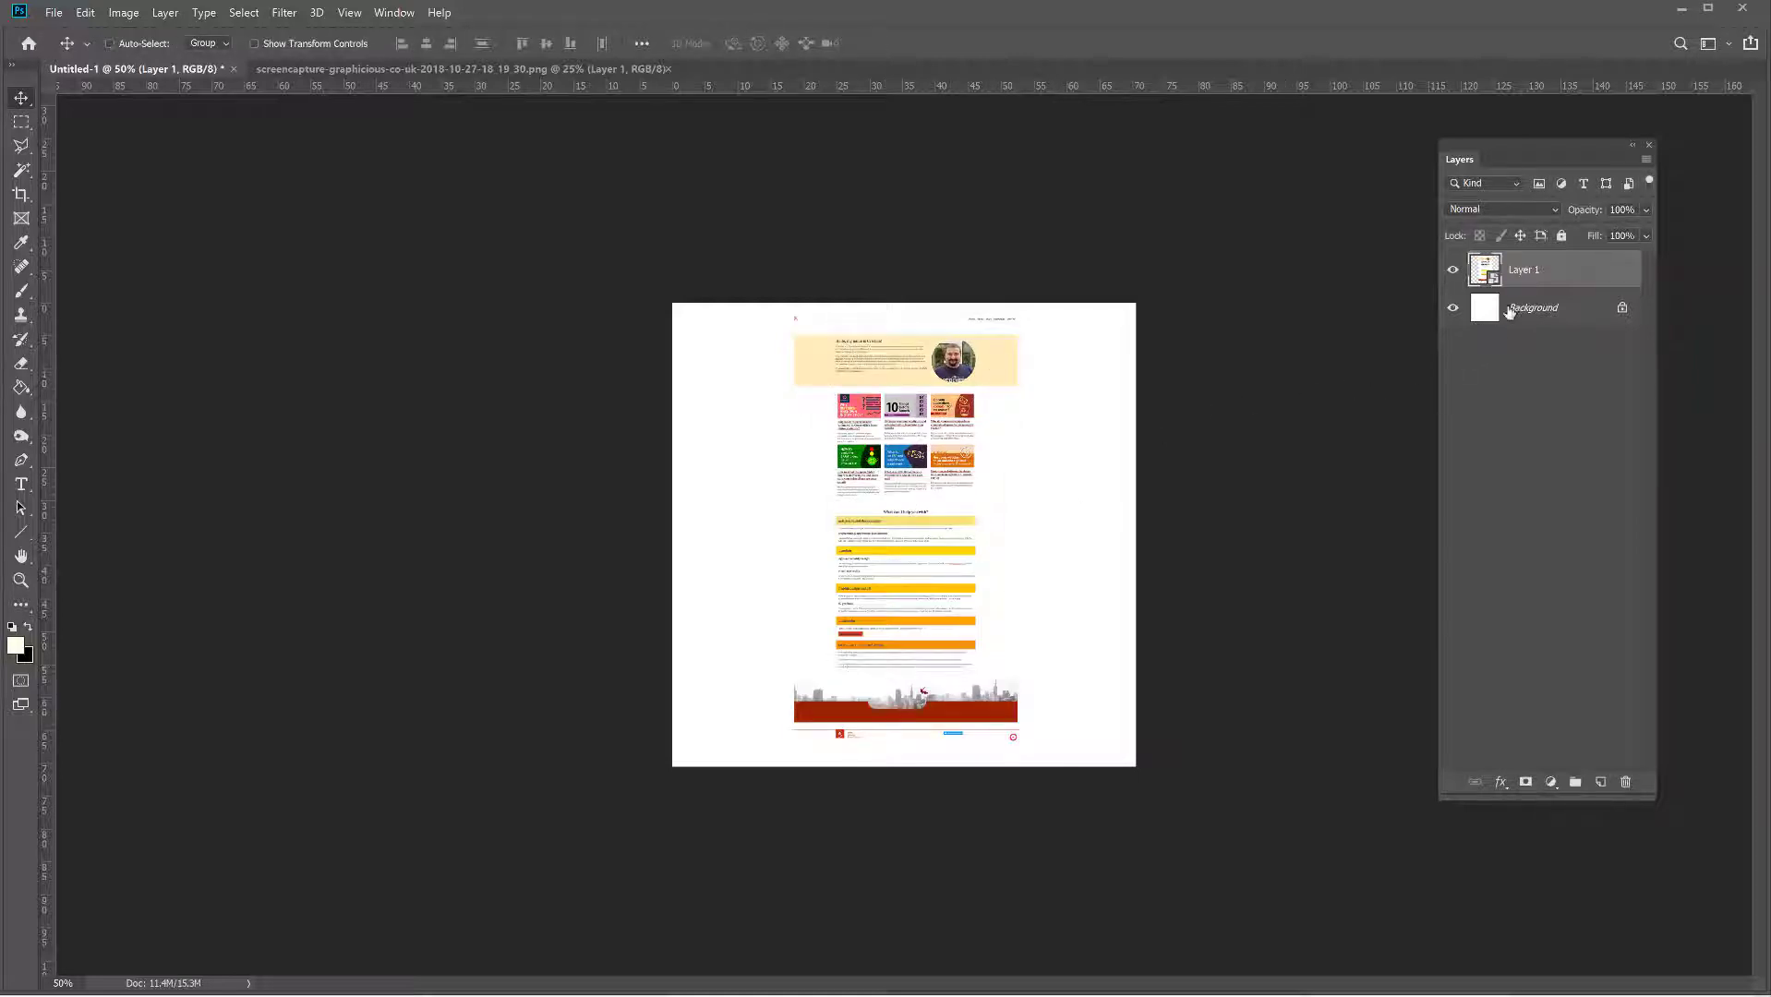
Step: Choose a medium green foreground colour and fill the Background layer with it using the Paint Bucket tool
left_click(1509, 312)
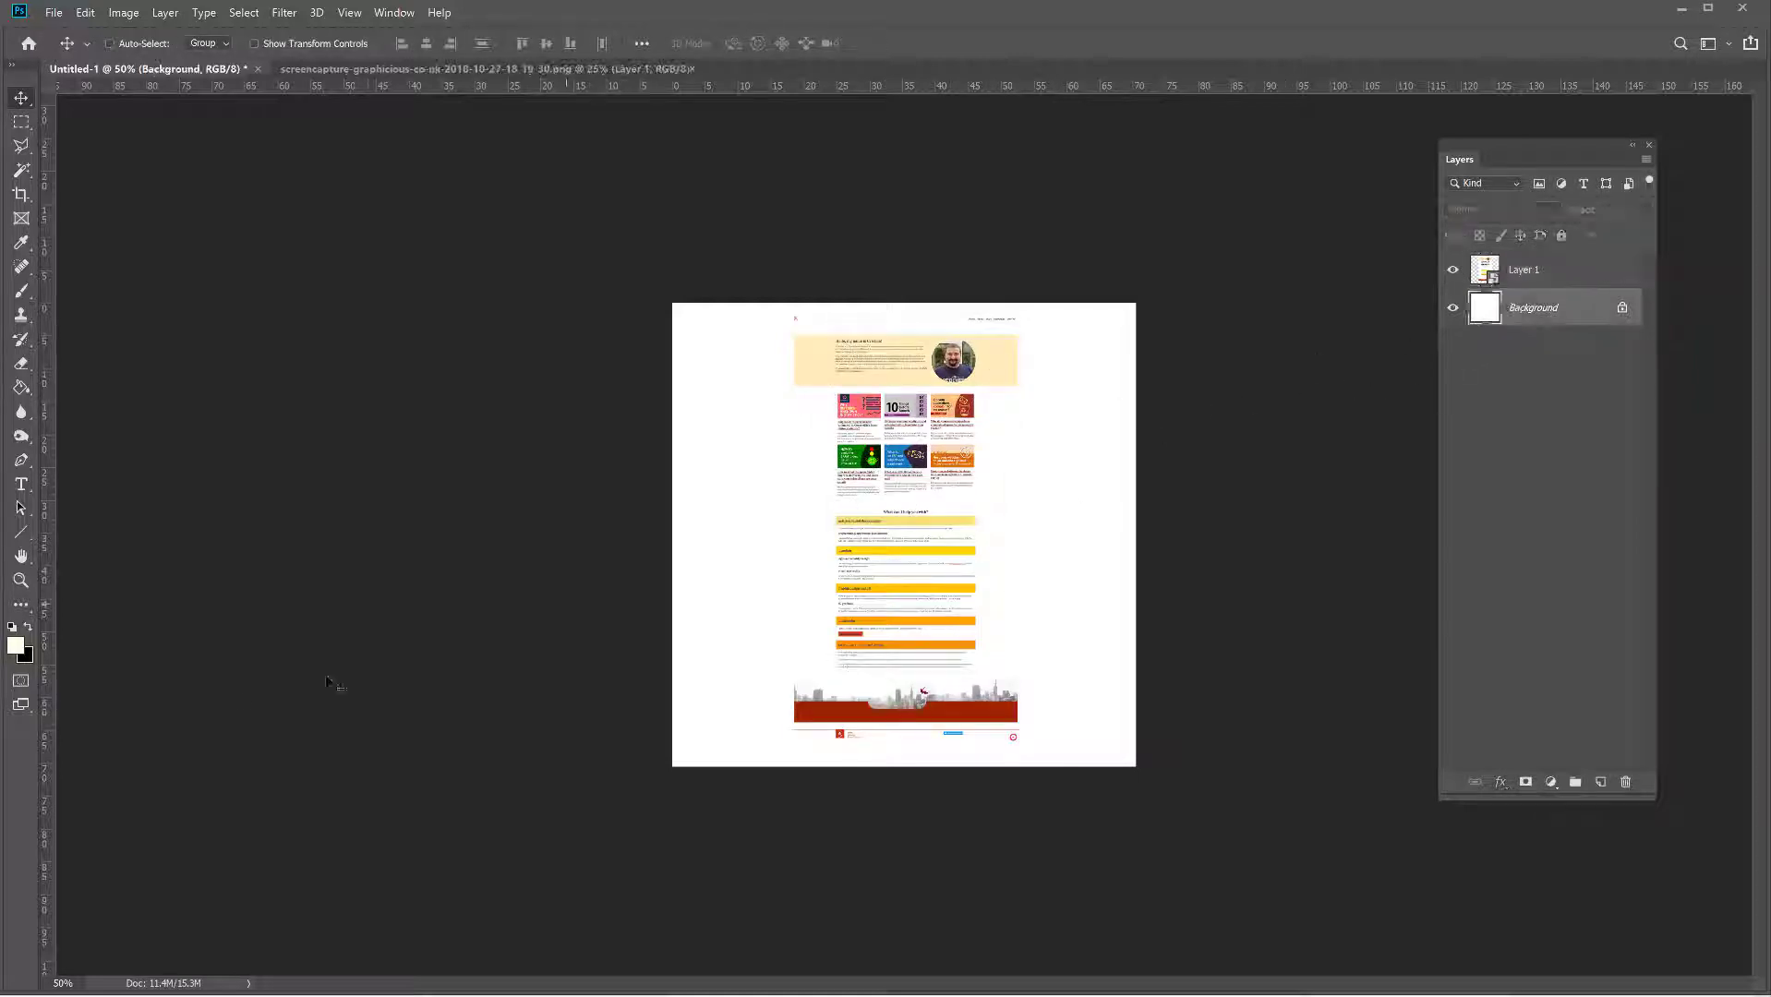
left_click(16, 645)
mouse_move(305, 383)
left_mouse_down()
mouse_move(305, 355)
mouse_move(213, 268)
left_mouse_up()
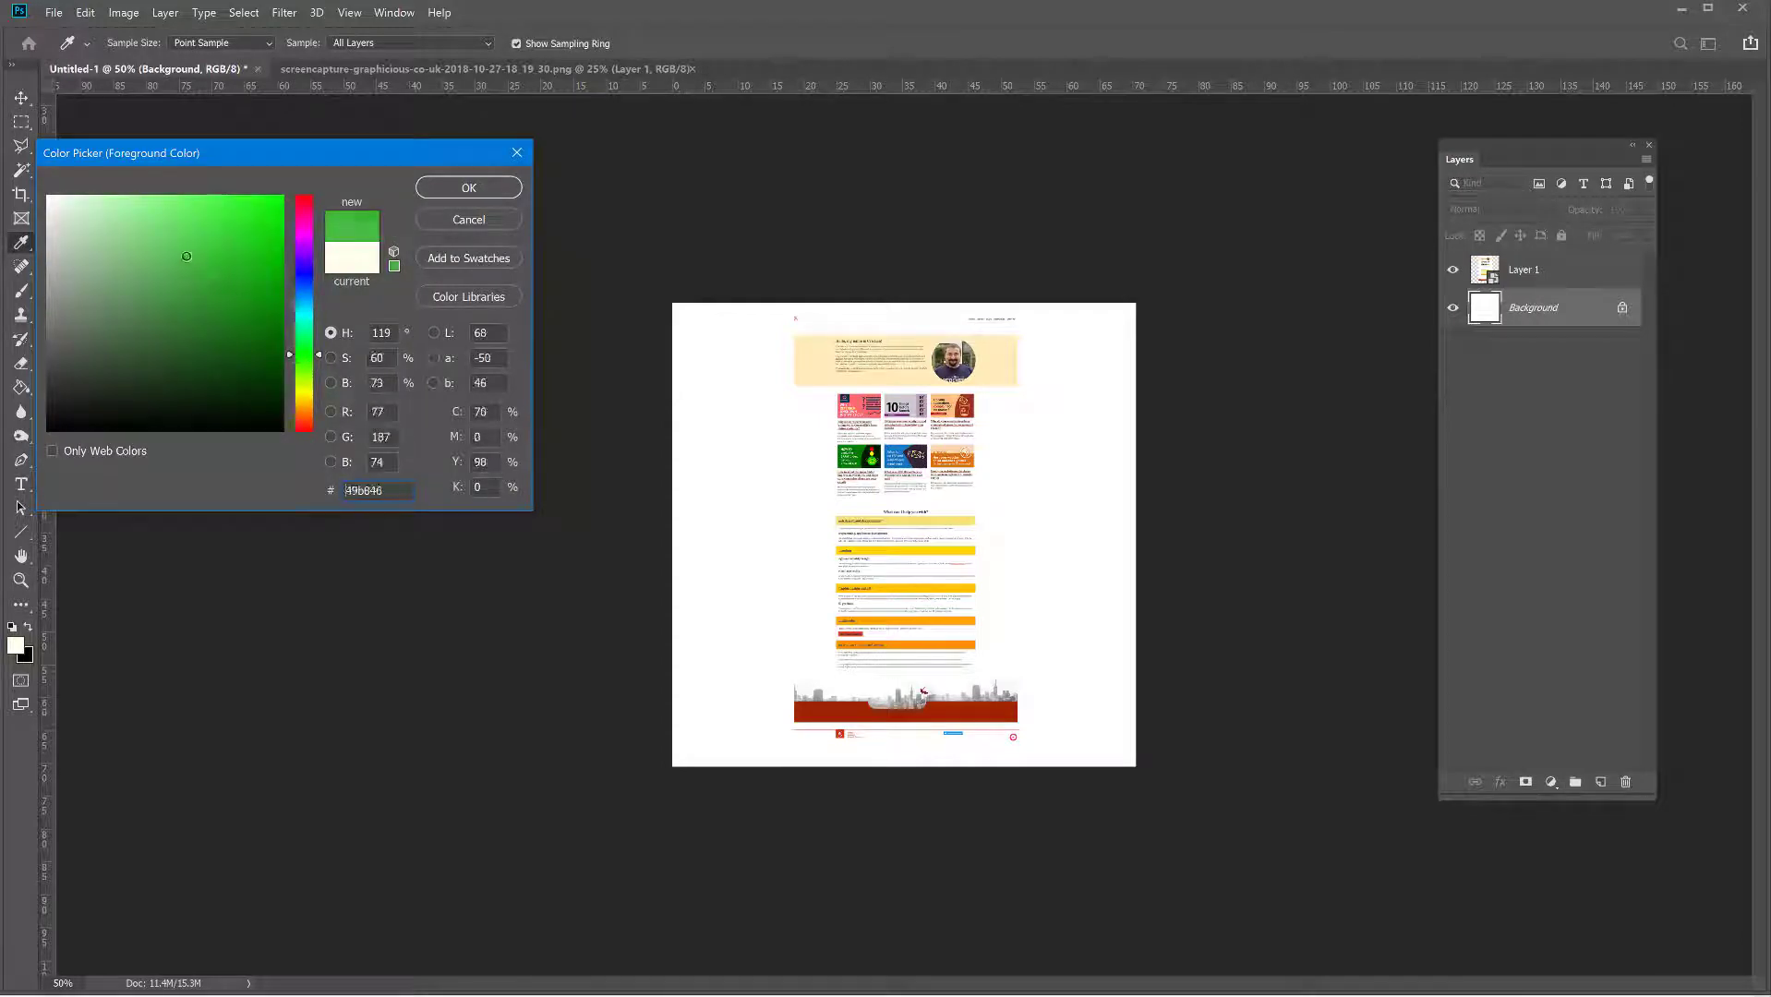
left_click(469, 187)
left_click(22, 395)
left_click(707, 456)
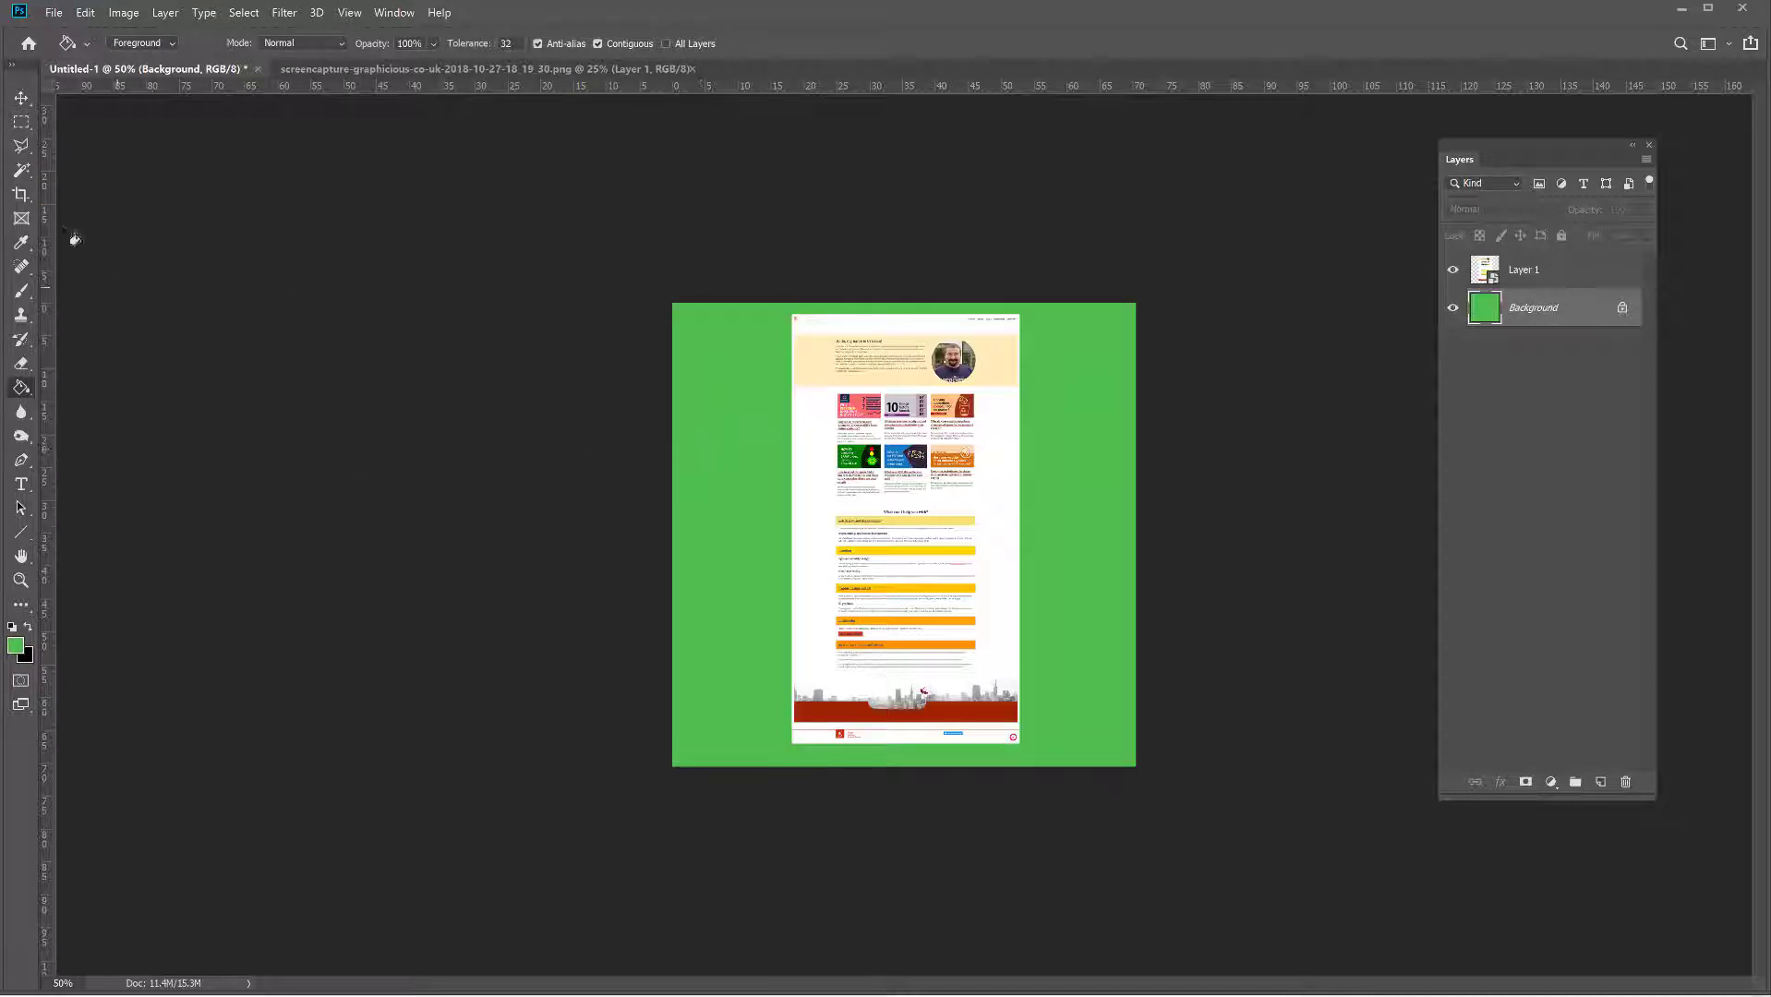
left_click(21, 121)
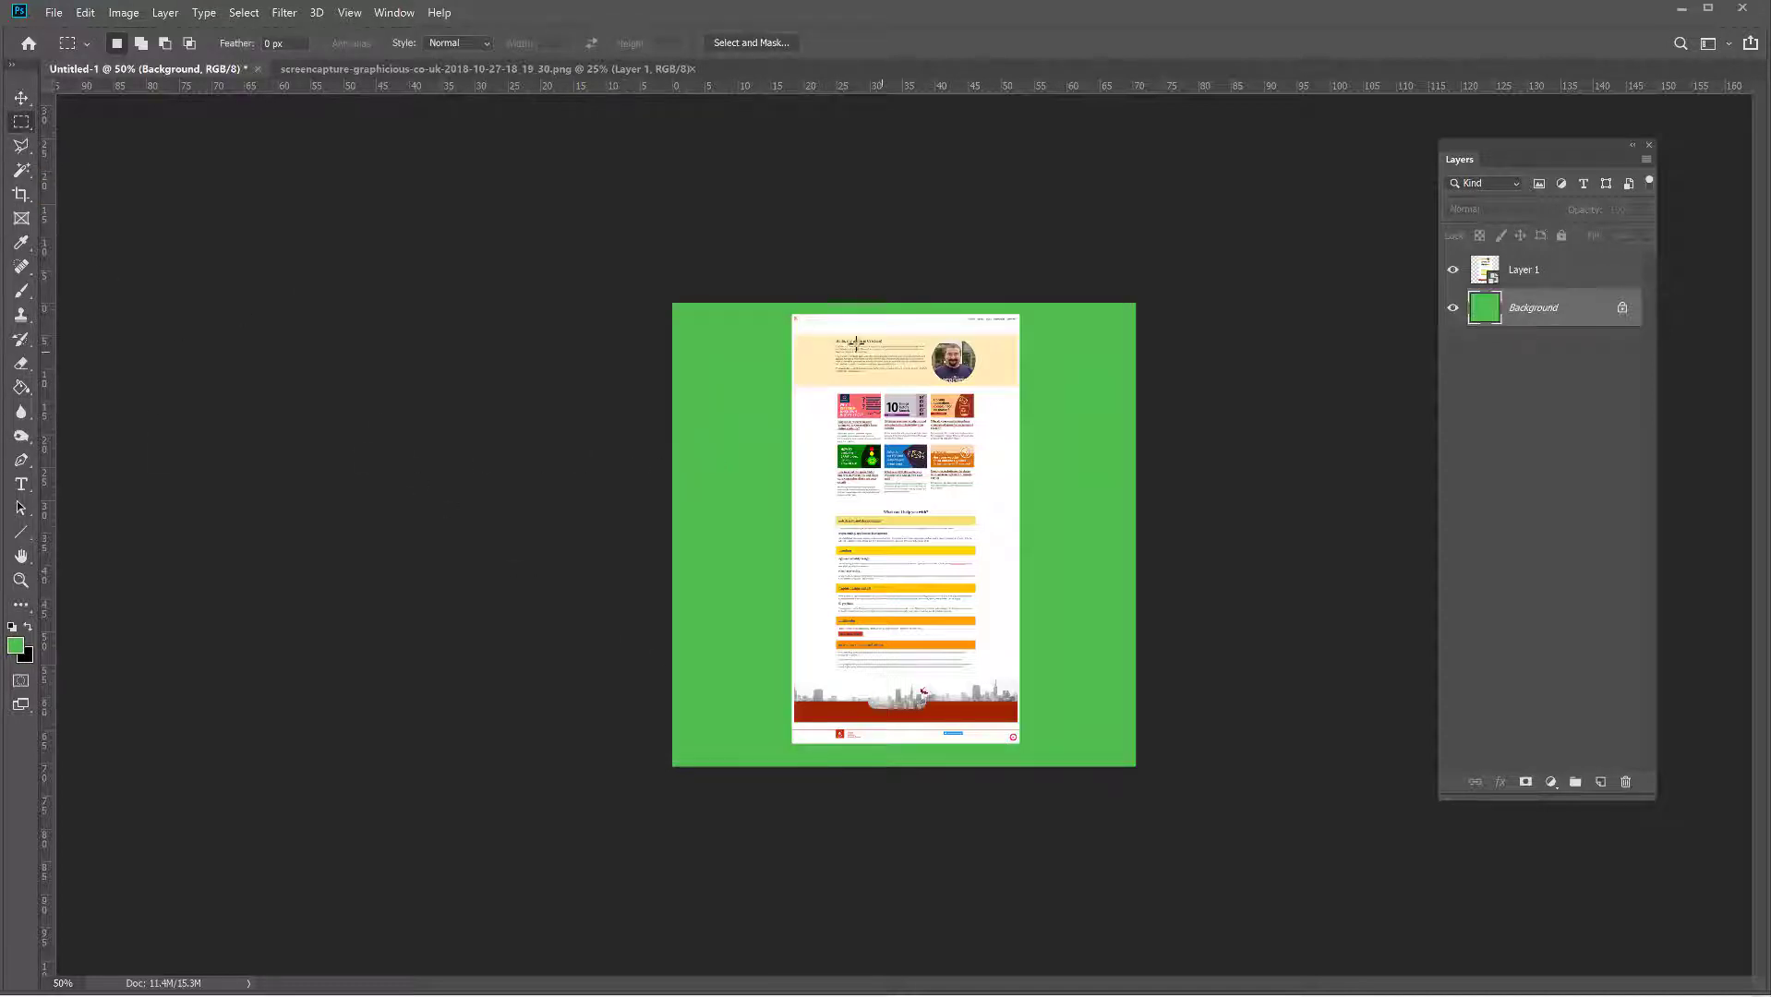
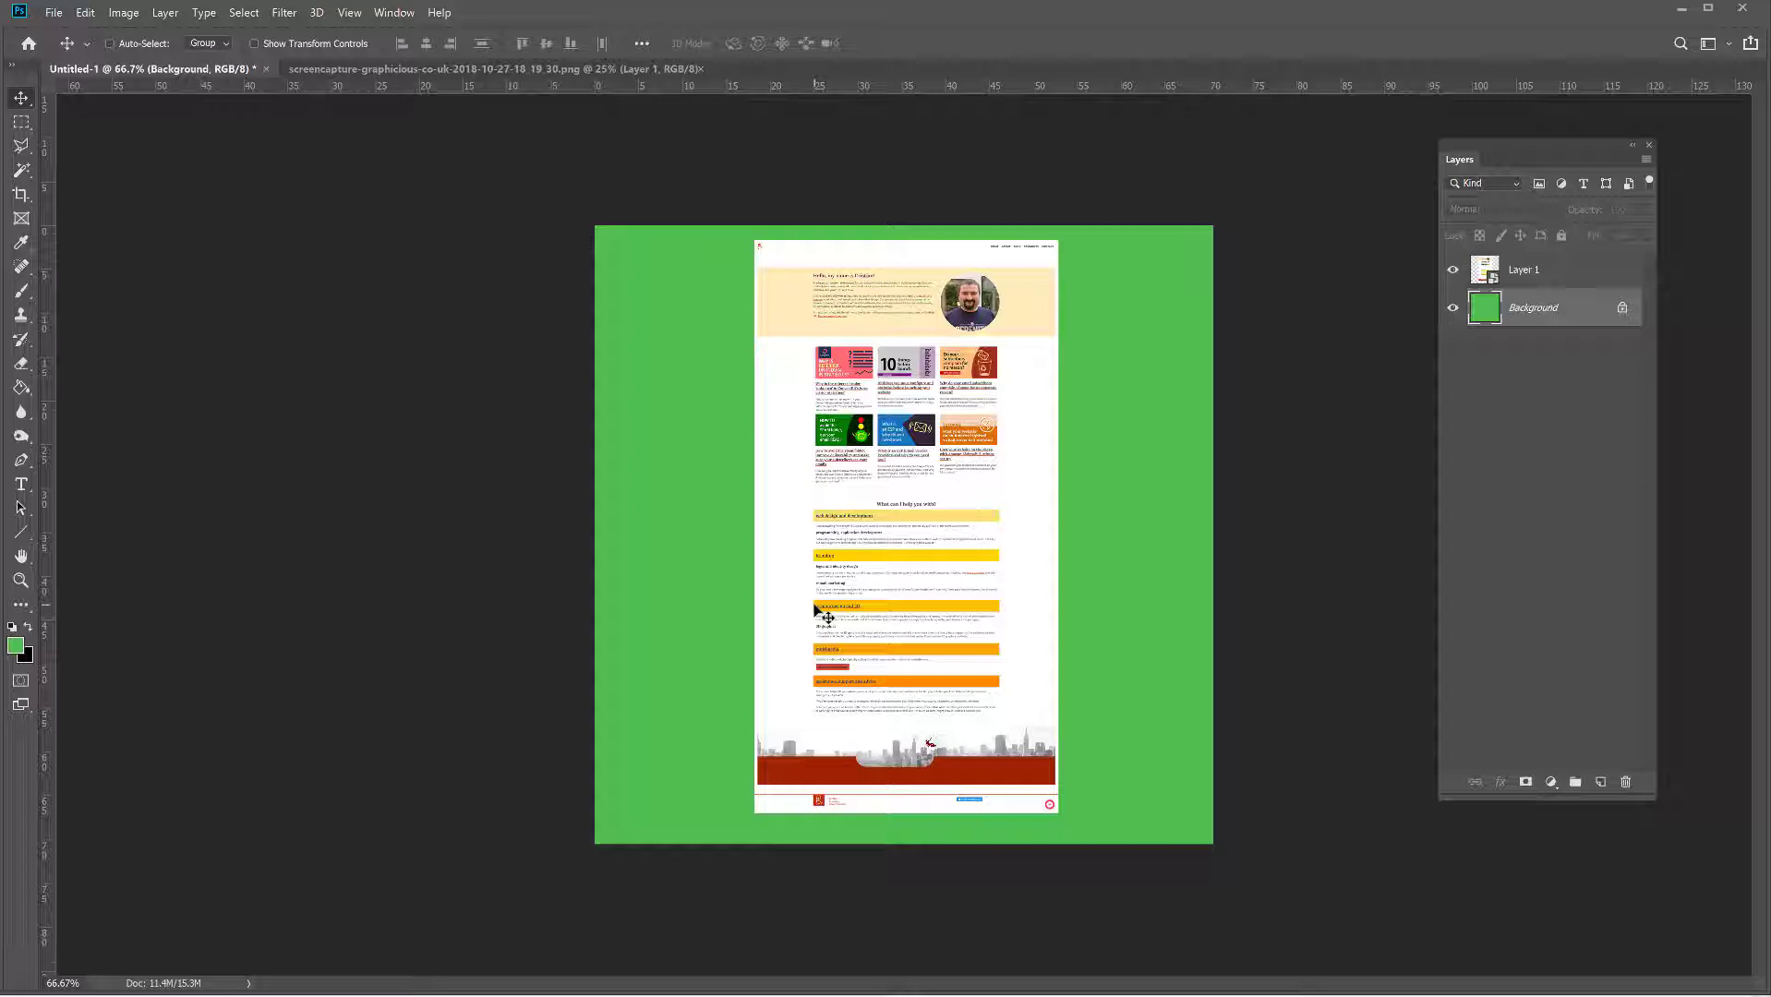
Step: Give the website capture layer a Perspective transform that makes its left edge shorter than its right, and raise the right edge slightly
key("ctrl")
left_click(1519, 280)
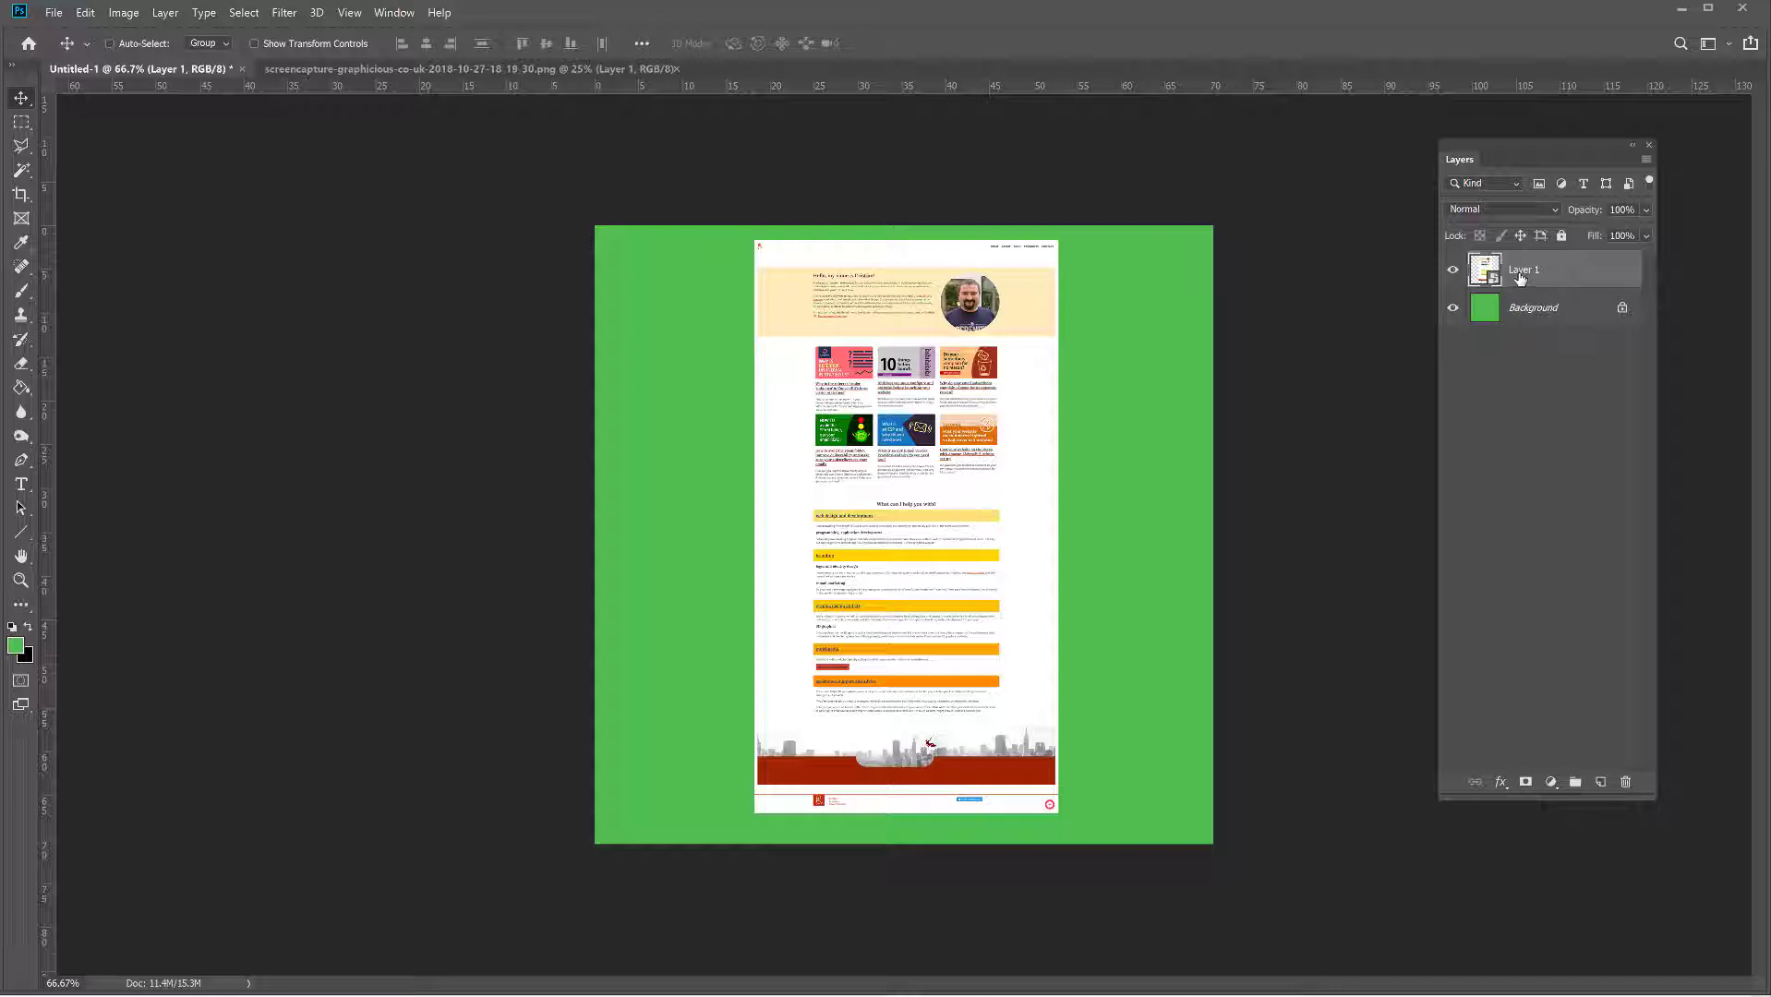
key("ctrl+t")
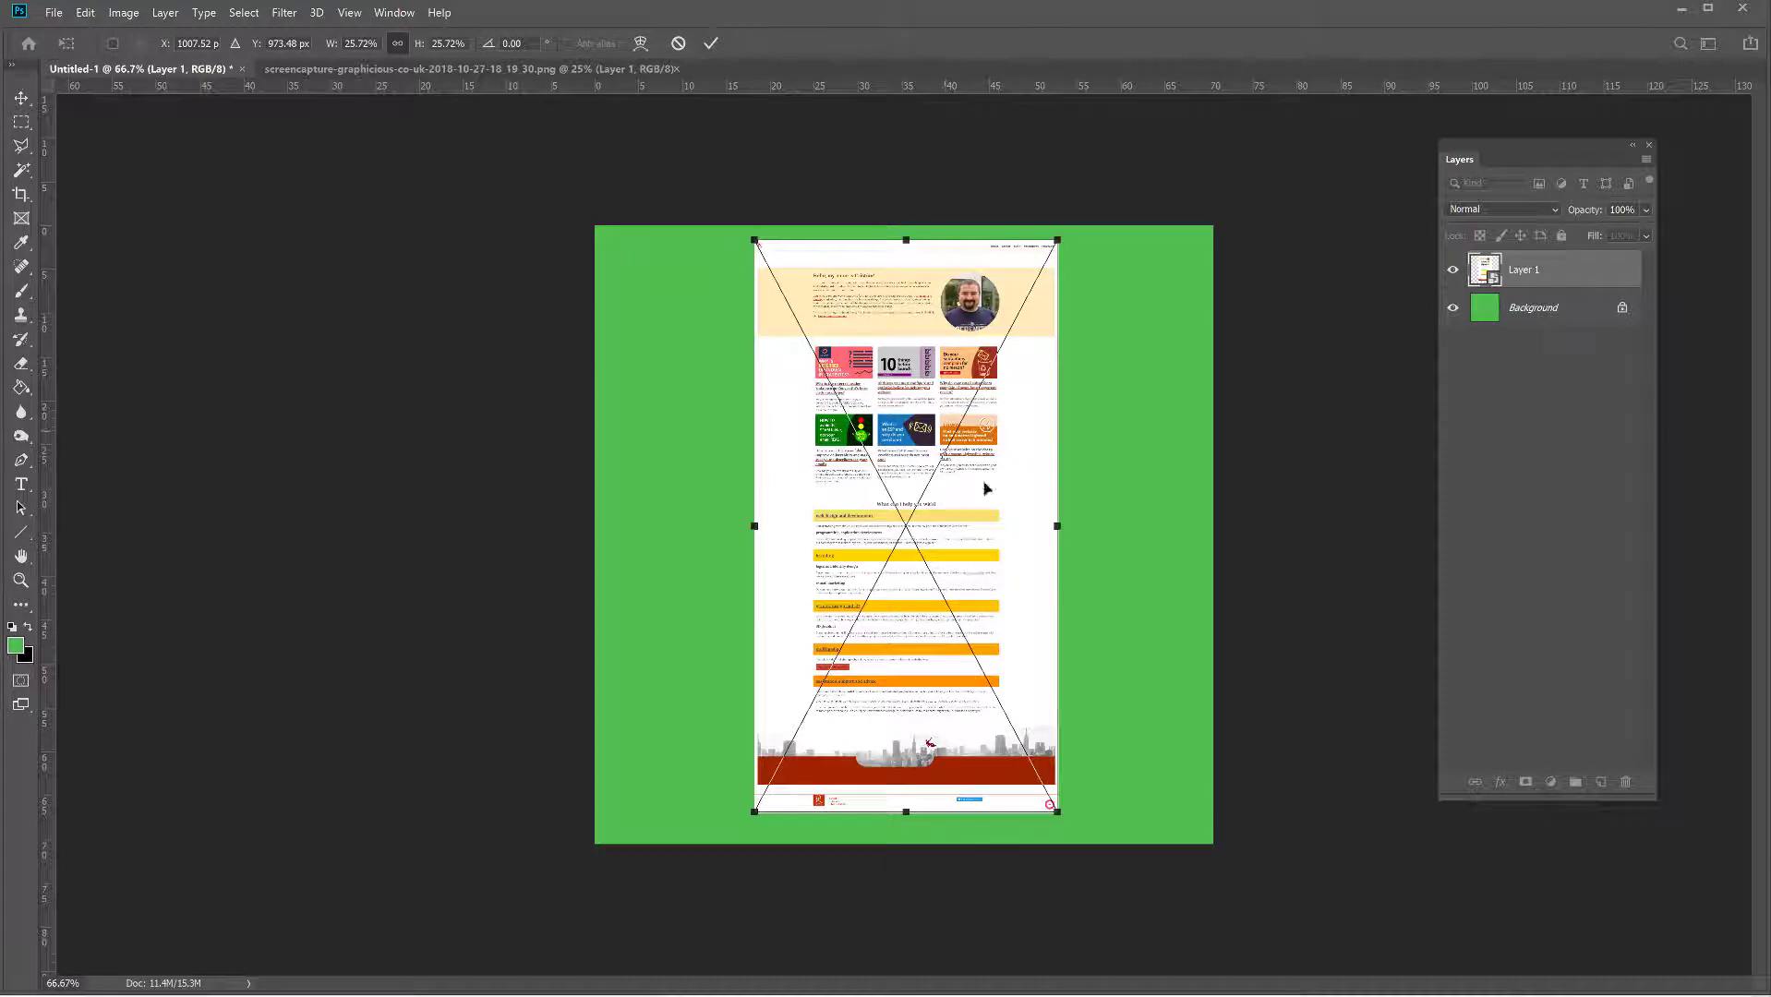
right_click(947, 499)
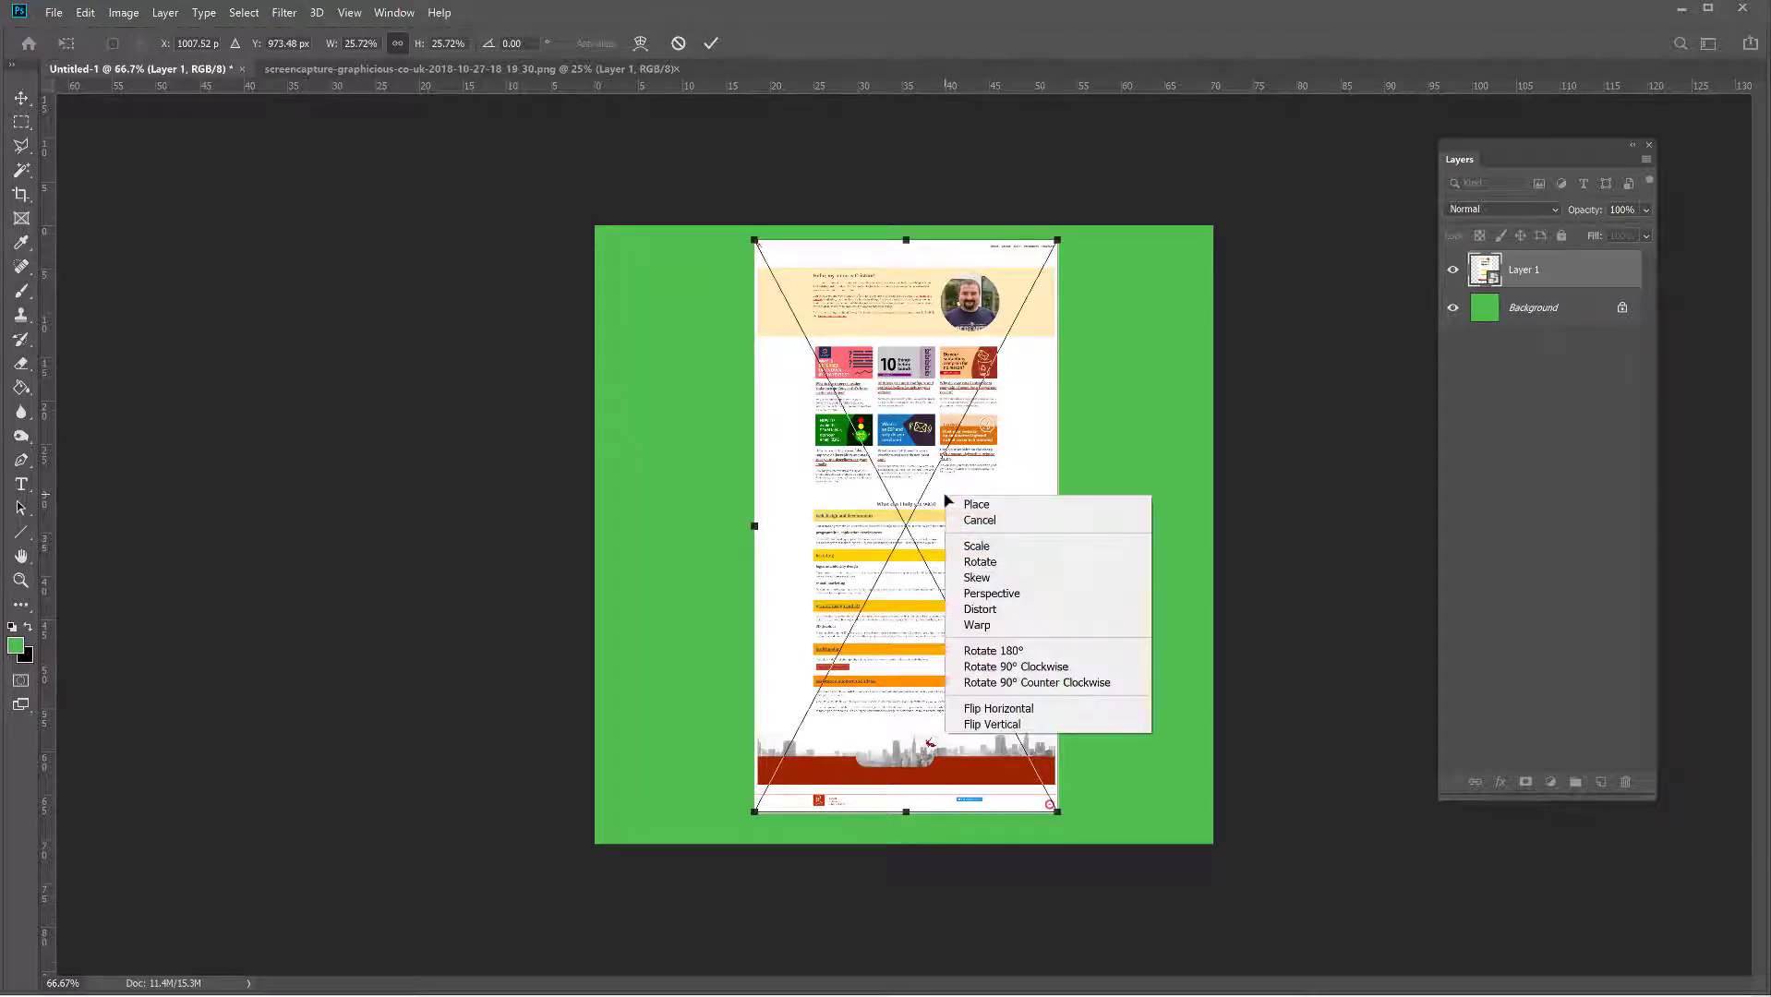
left_click(961, 595)
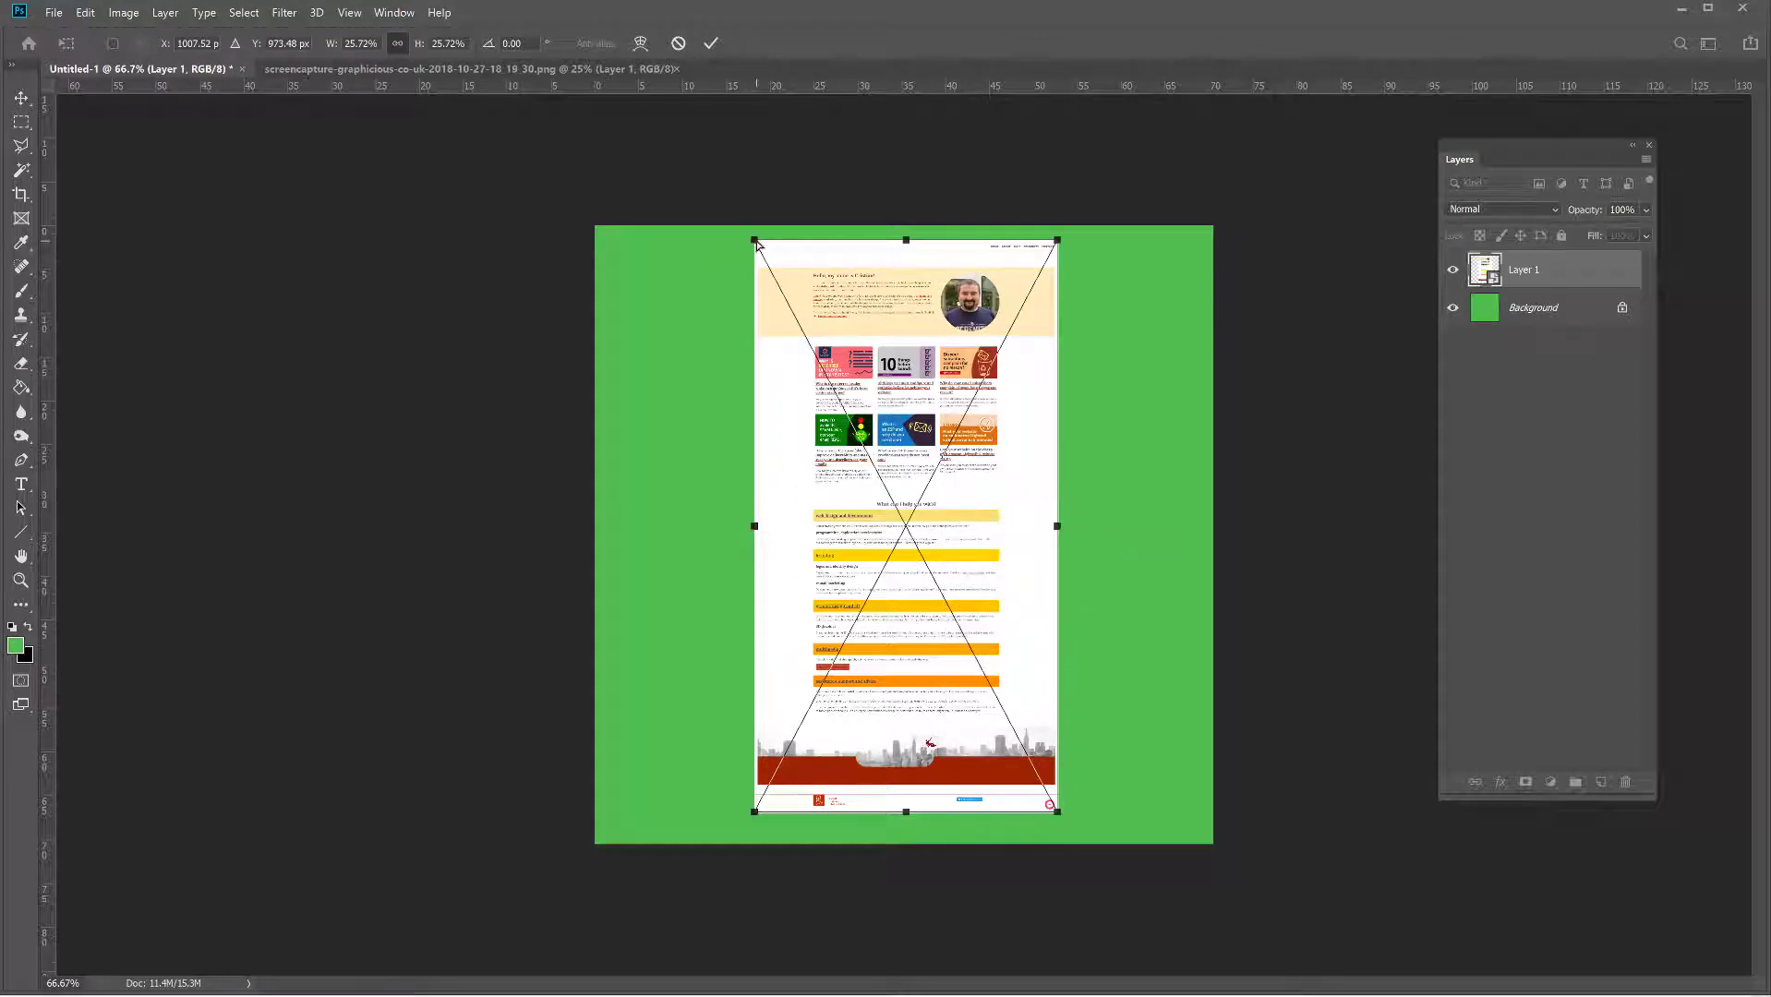
left_click_drag(754, 242, 755, 329)
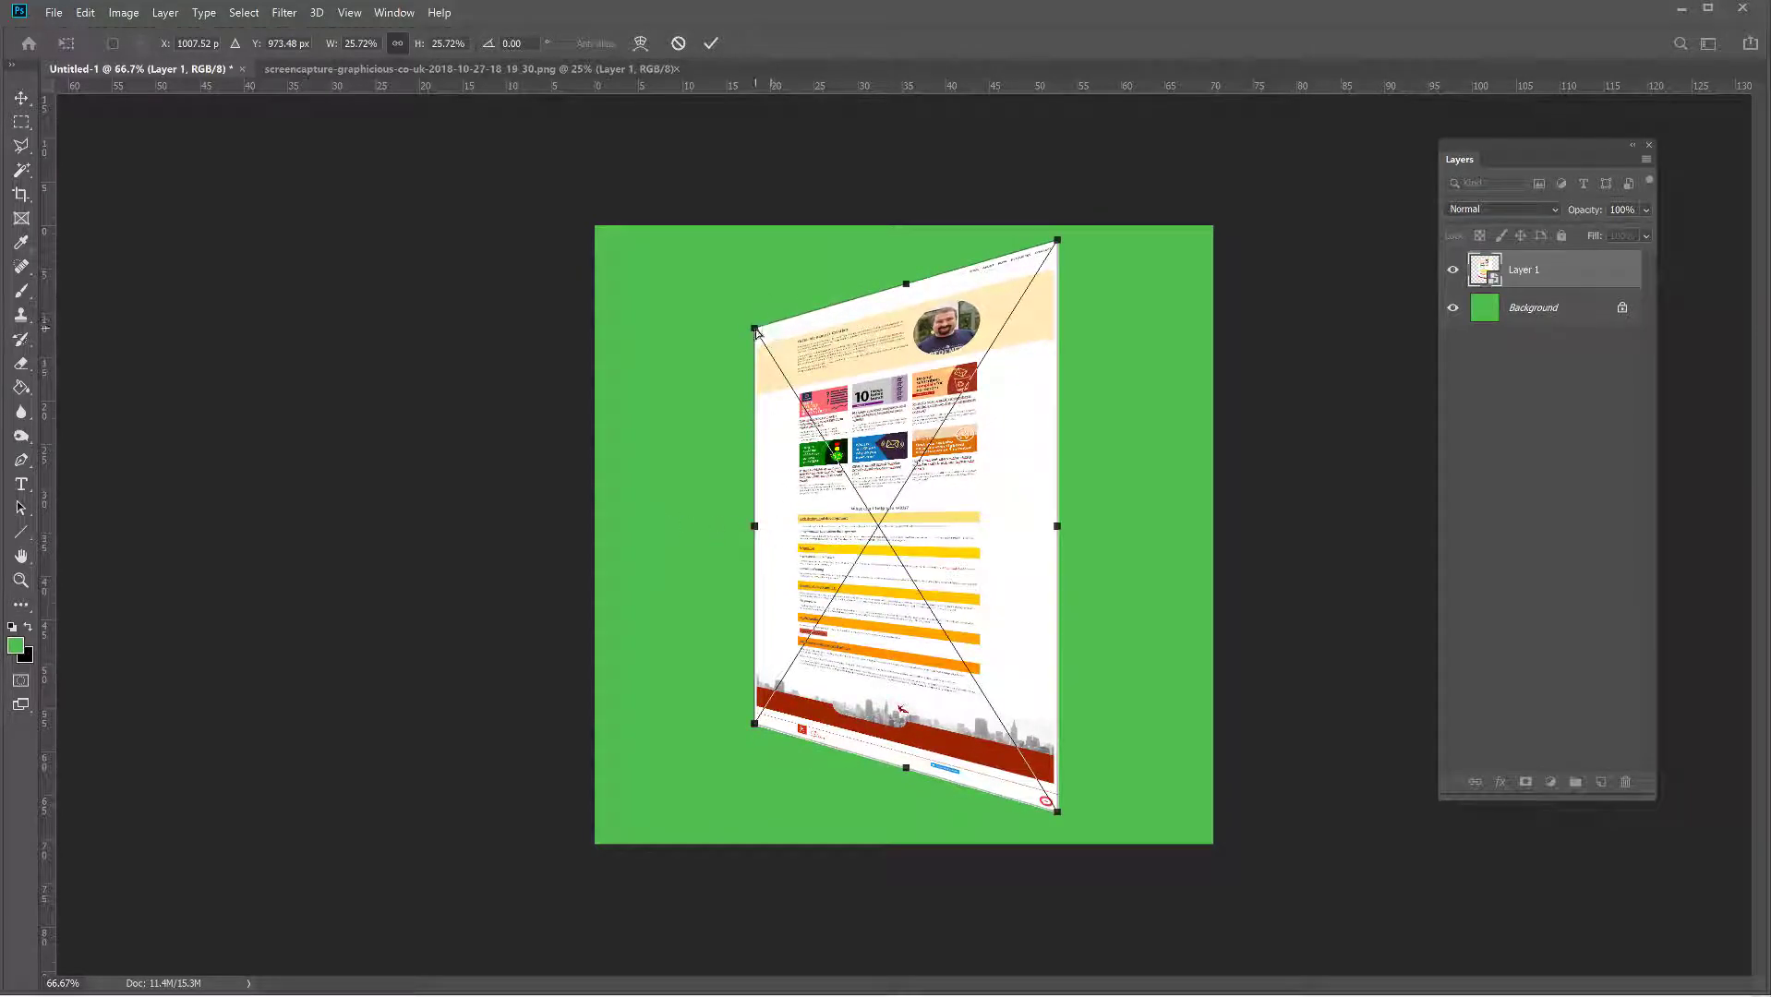
left_click_drag(759, 334, 757, 391)
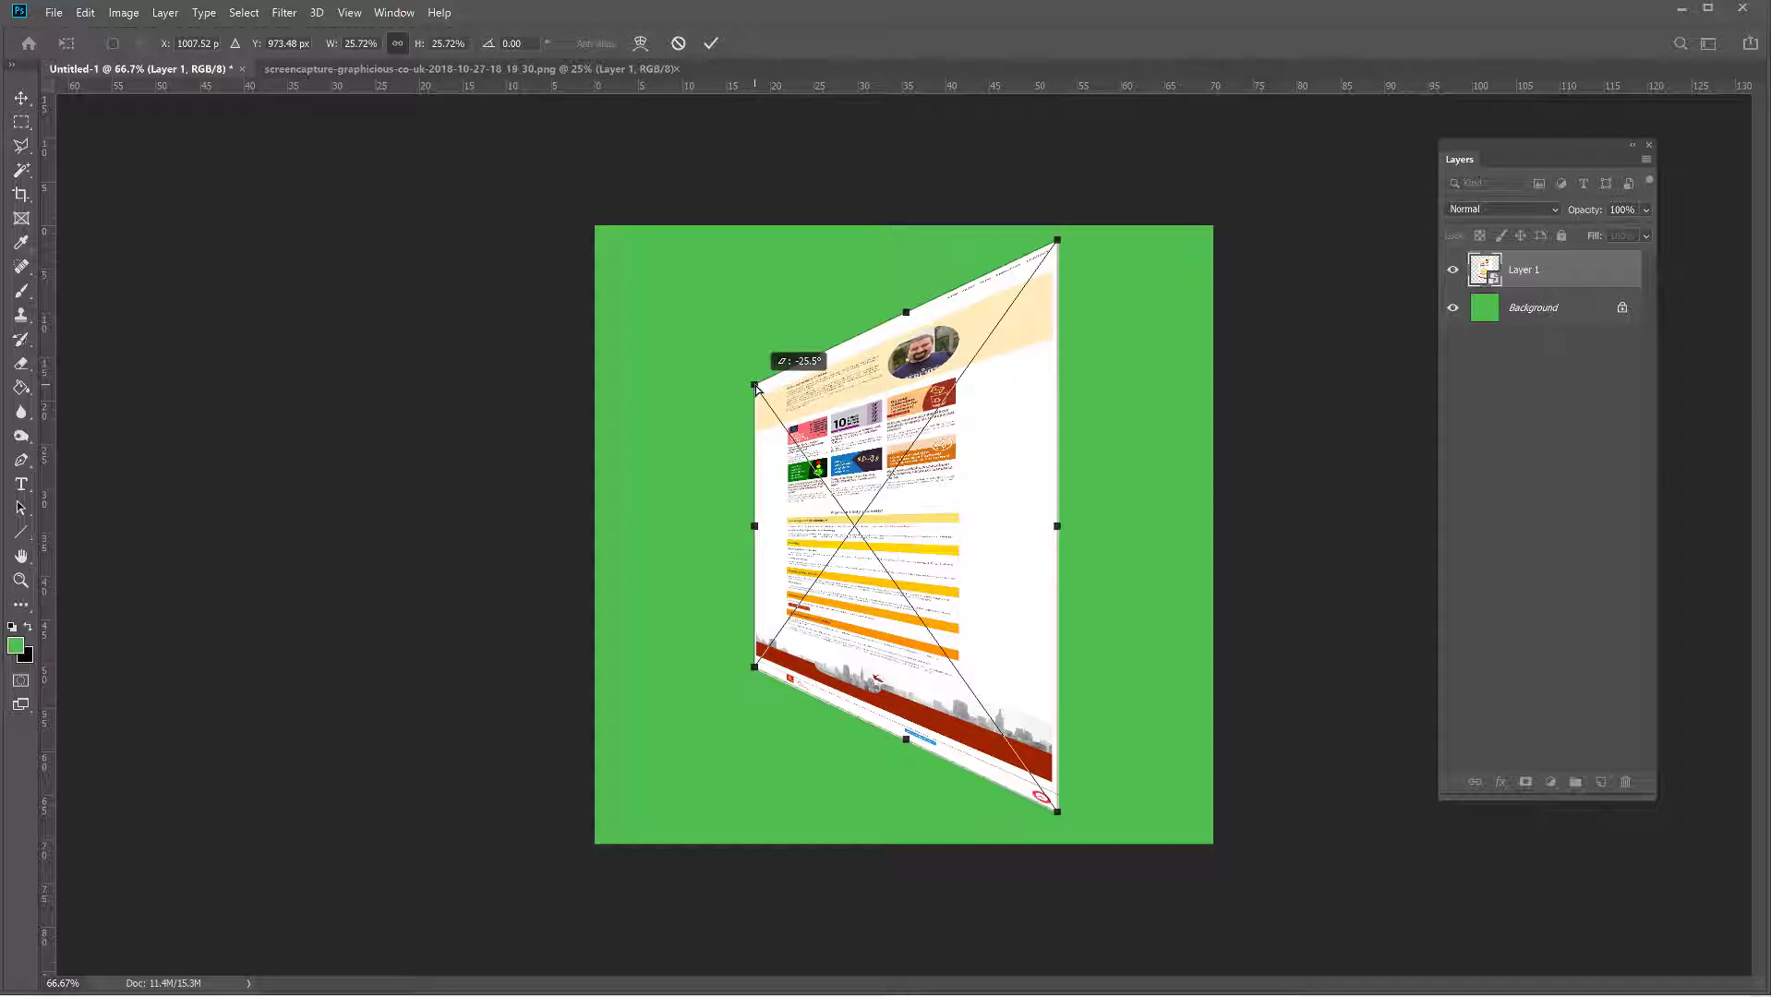
left_click_drag(757, 391, 763, 279)
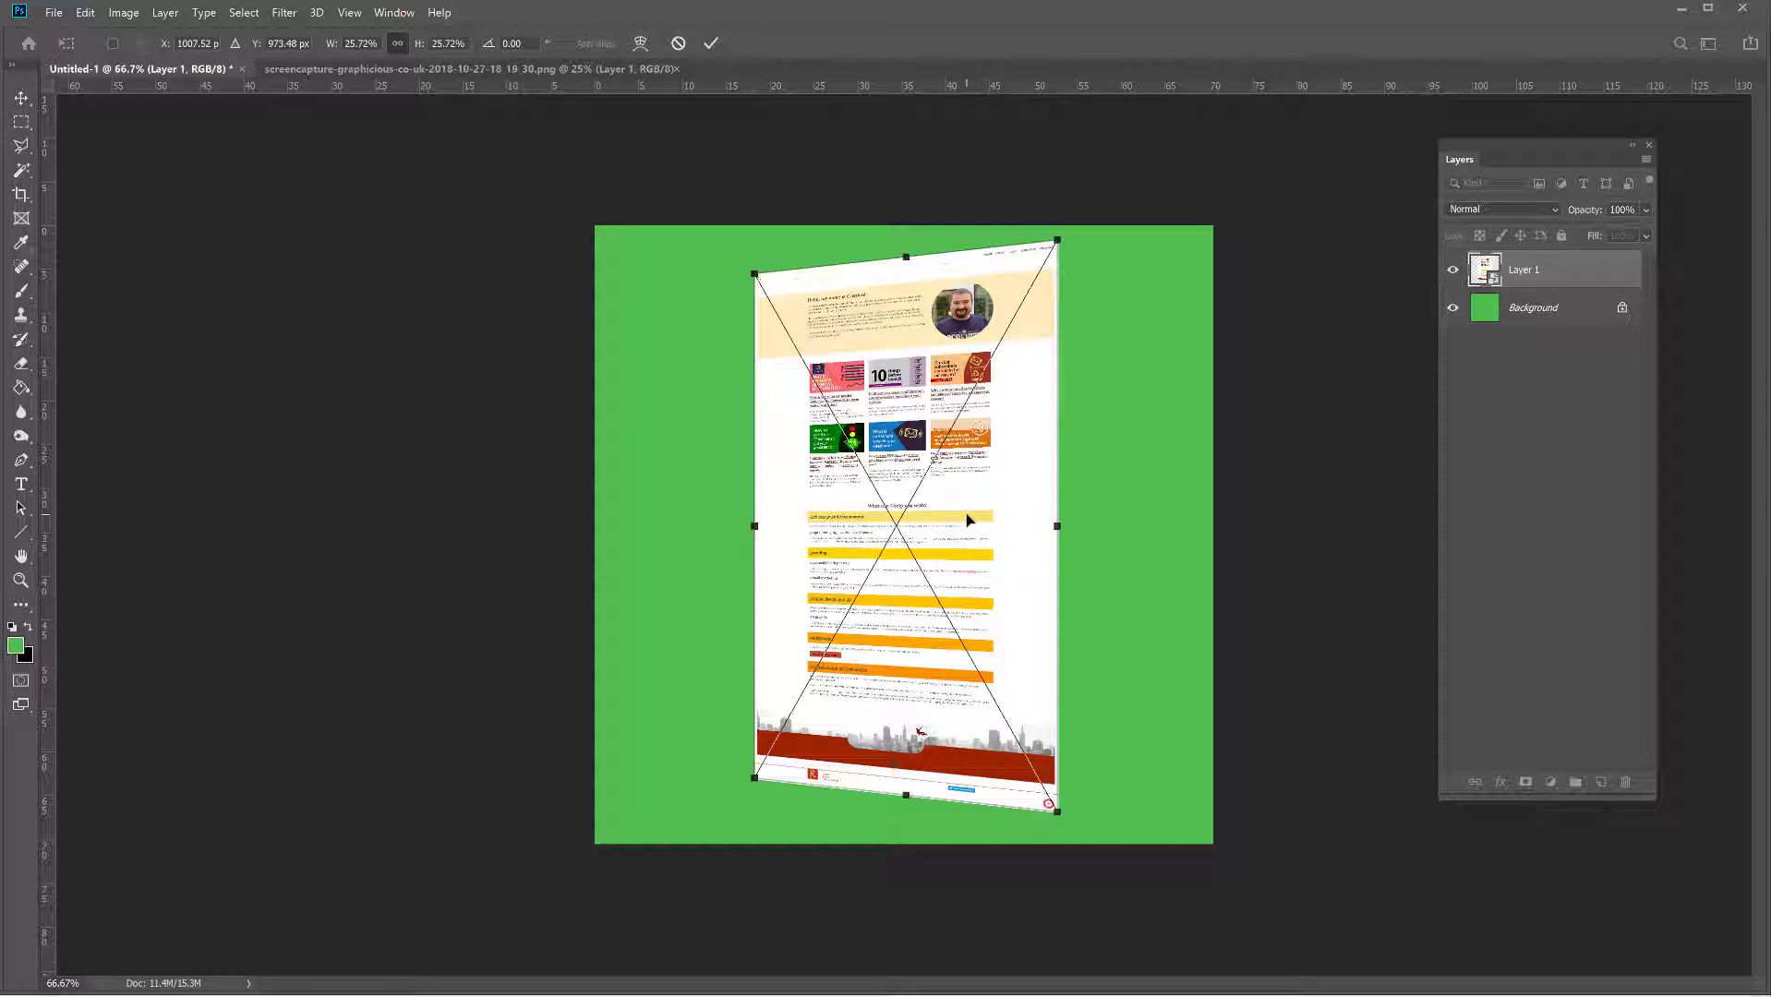
mouse_move(1058, 528)
left_mouse_down()
mouse_move(1042, 546)
mouse_move(1034, 510)
mouse_move(1061, 525)
left_mouse_up()
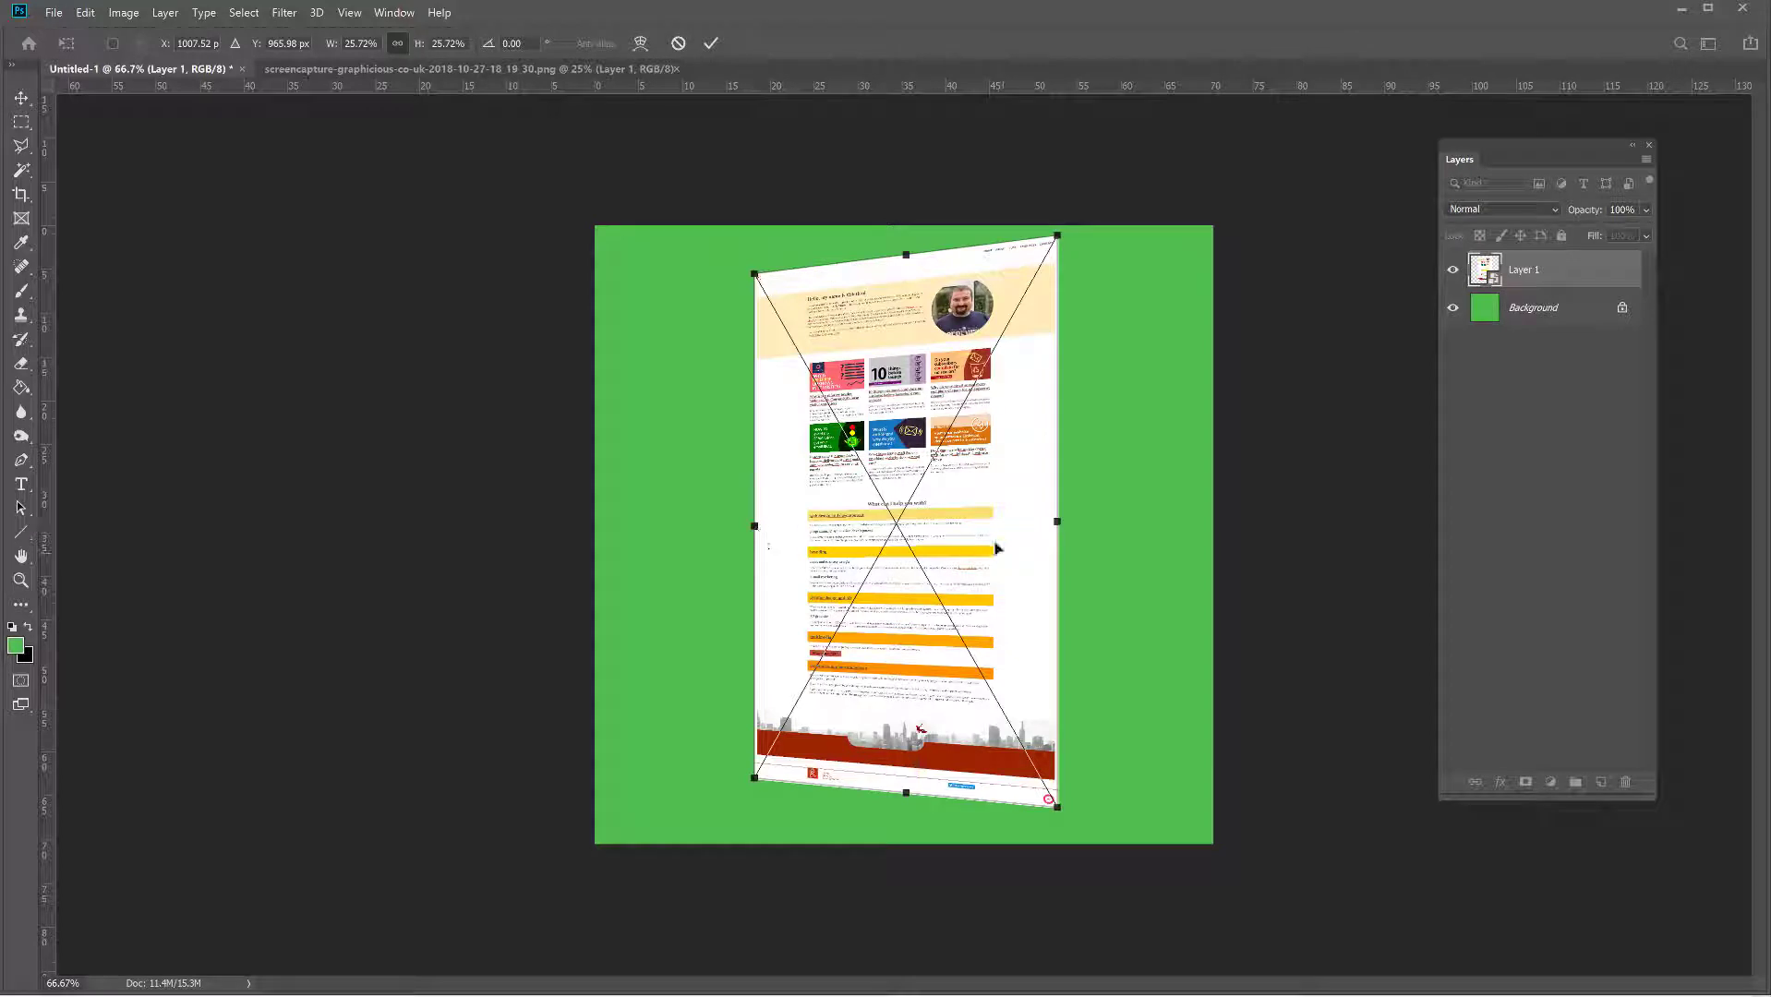
Step: Scale the perspective capture to about 24.4% width and 24.5% height, recentre it on the green canvas and apply the transform
right_click(981, 514)
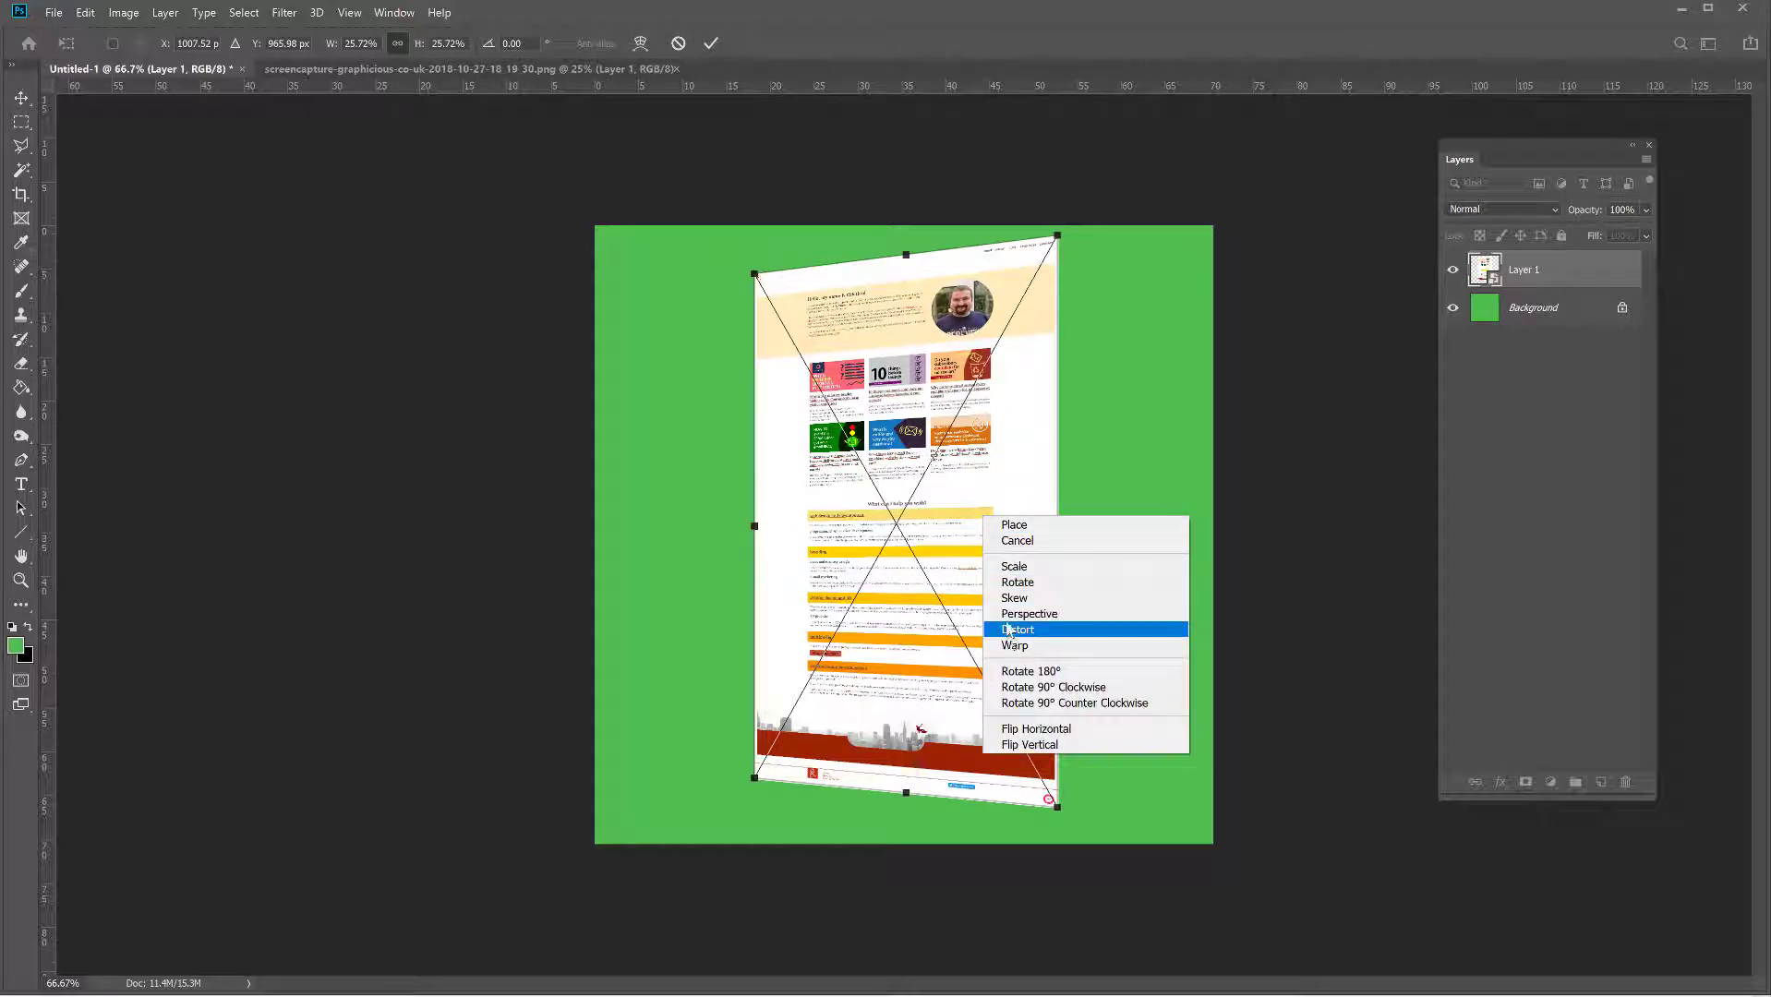
left_click(1009, 567)
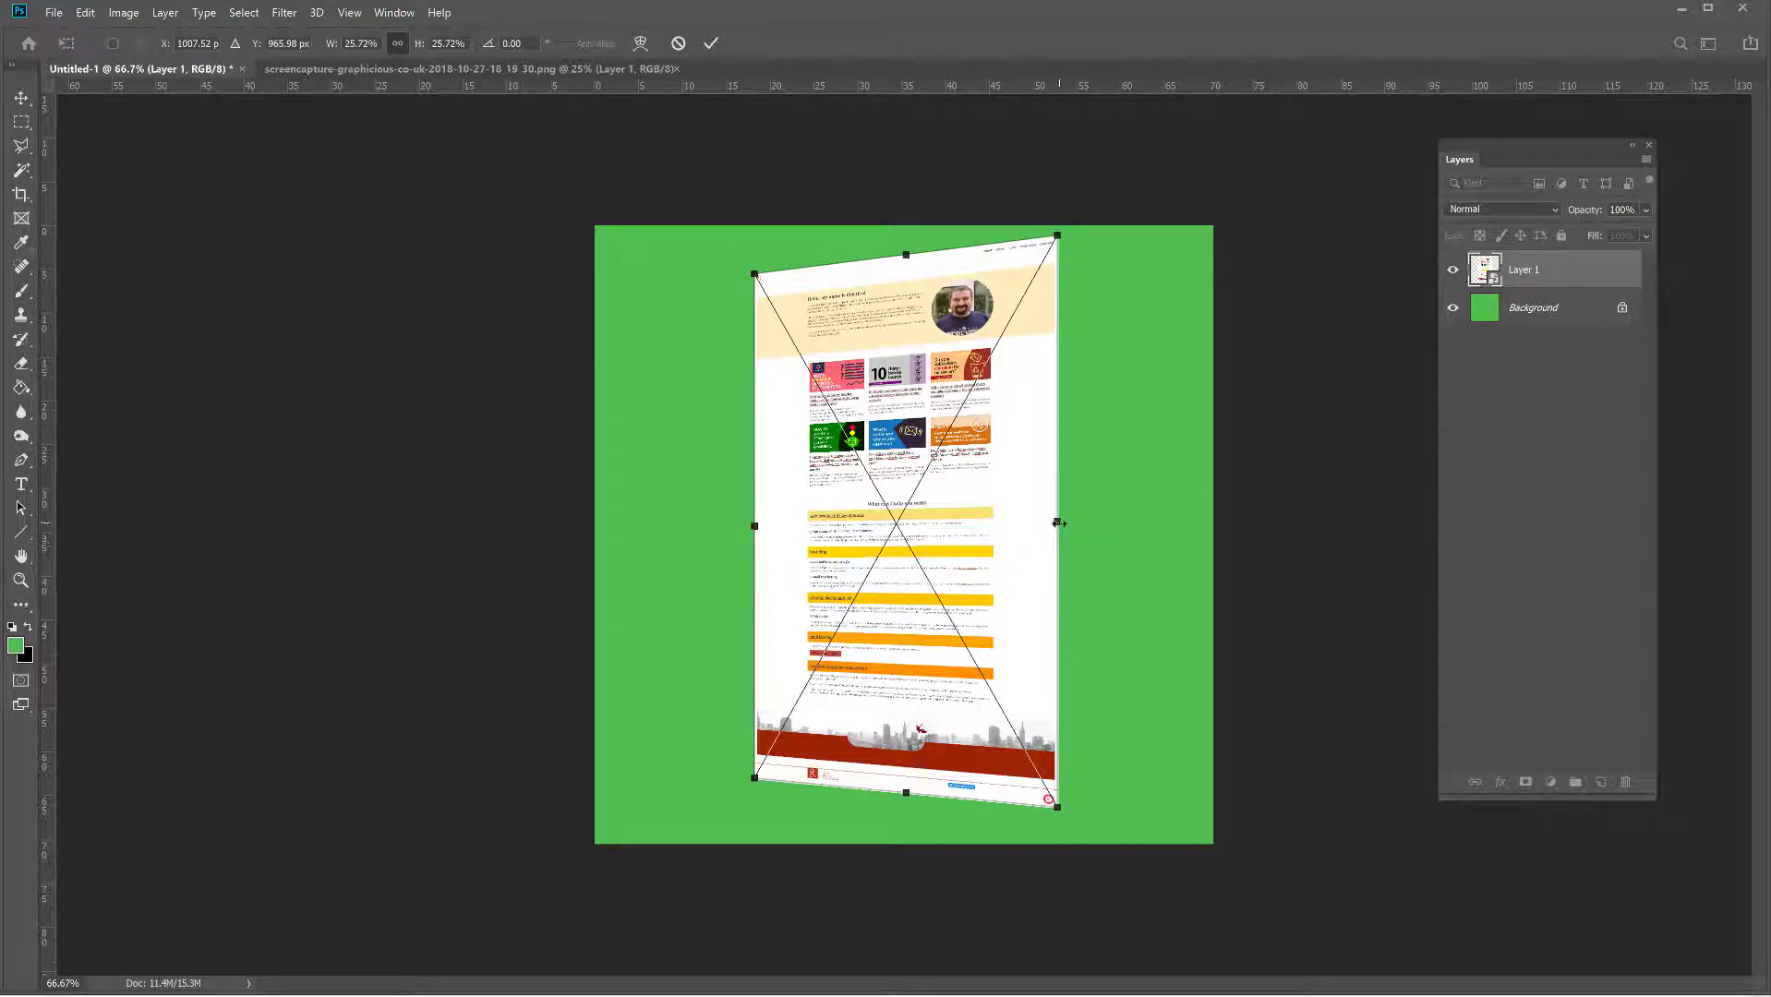
mouse_move(1057, 523)
left_mouse_down()
mouse_move(967, 533)
mouse_move(1055, 526)
left_mouse_up()
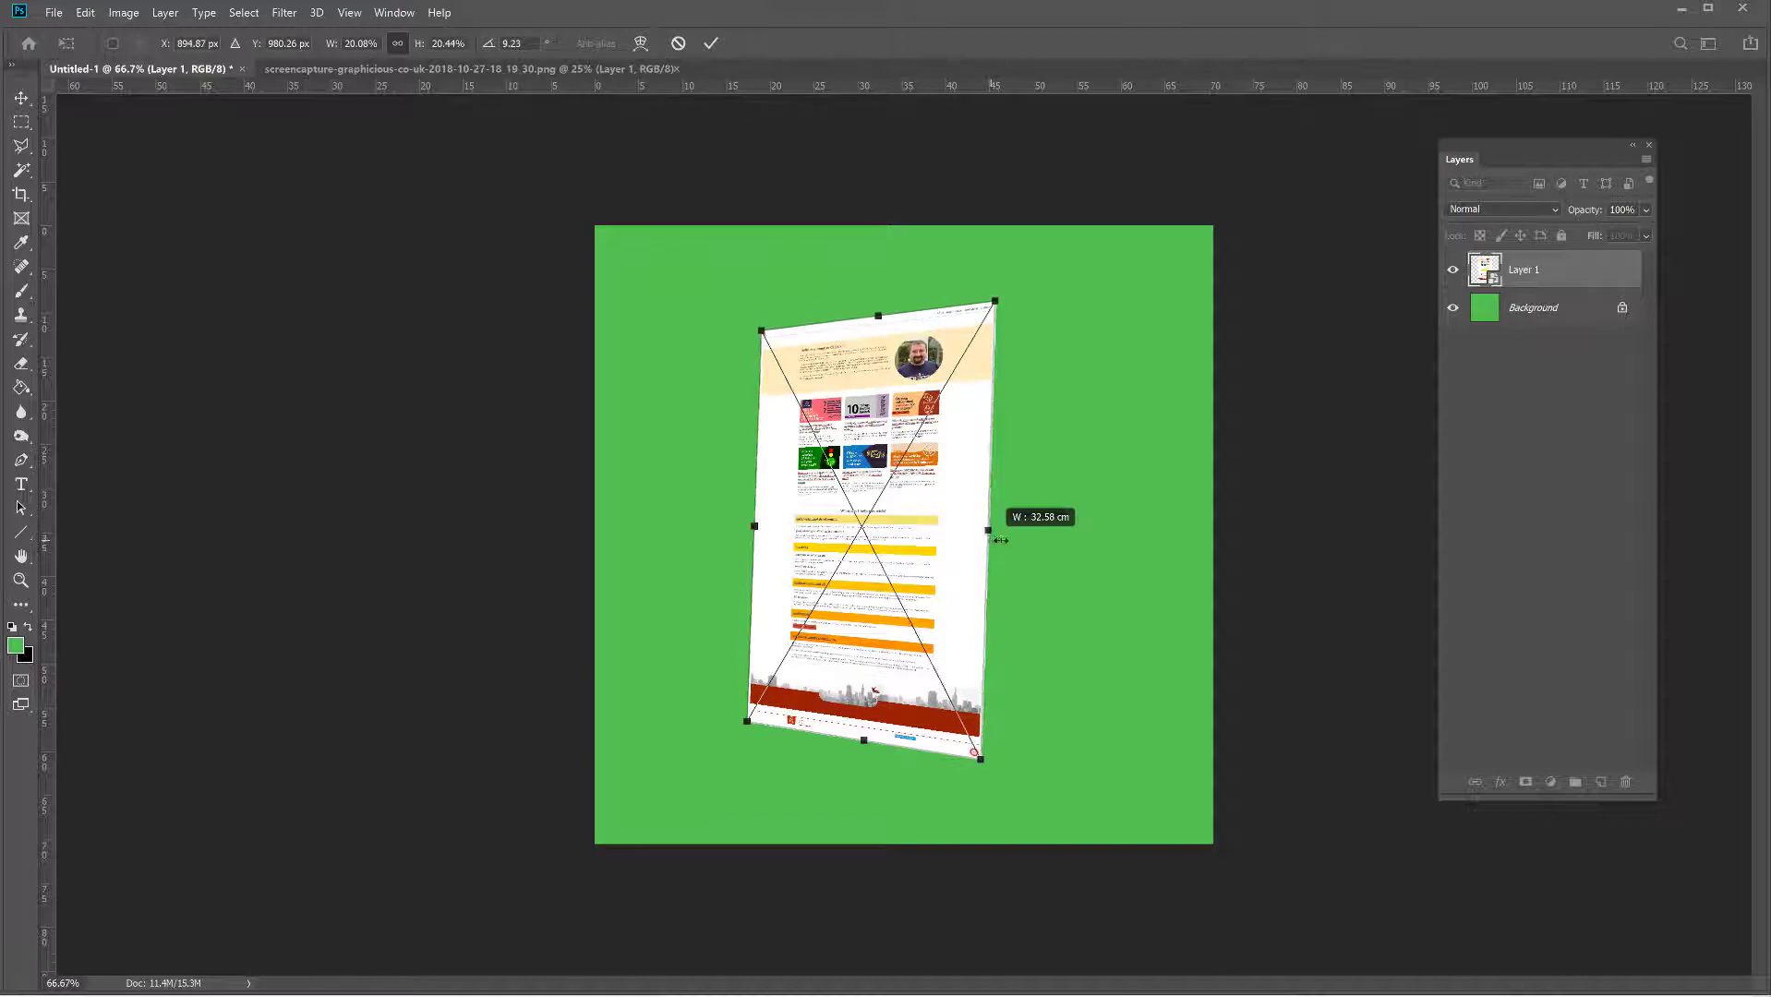
mouse_move(1000, 540)
left_mouse_down()
mouse_move(1088, 543)
mouse_move(1011, 550)
left_mouse_up()
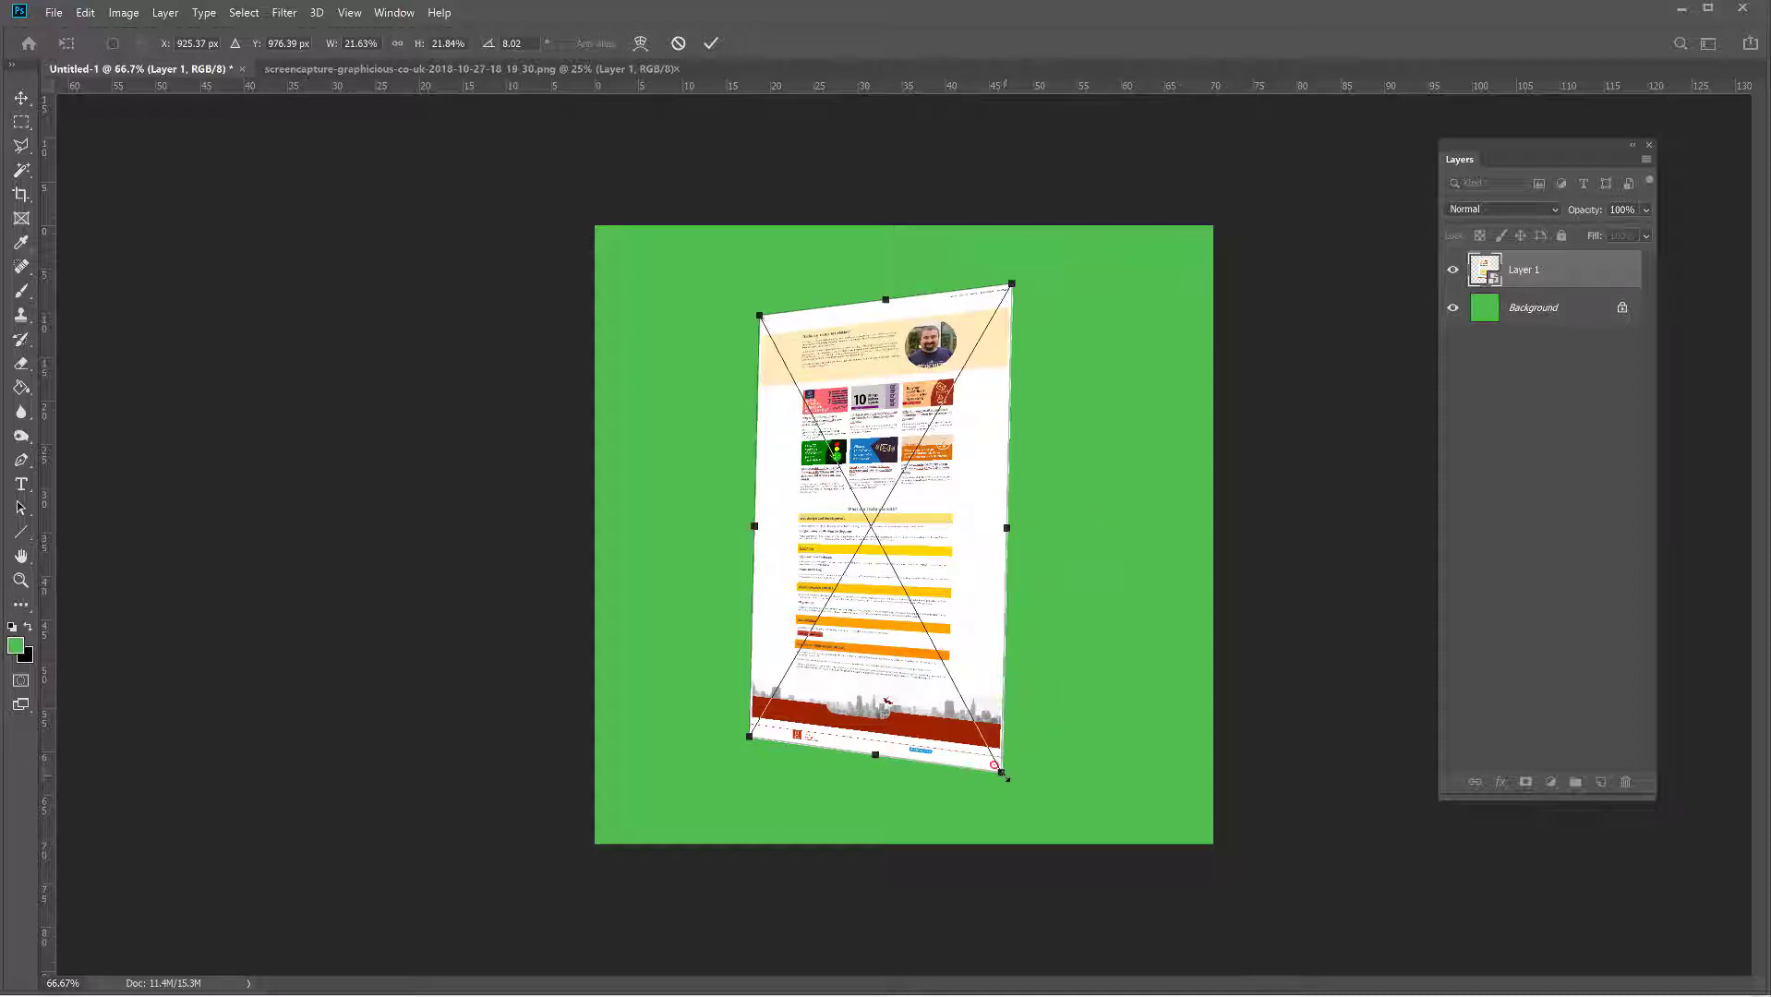
left_click_drag(1006, 778, 1066, 804)
left_click_drag(1042, 279, 1049, 267)
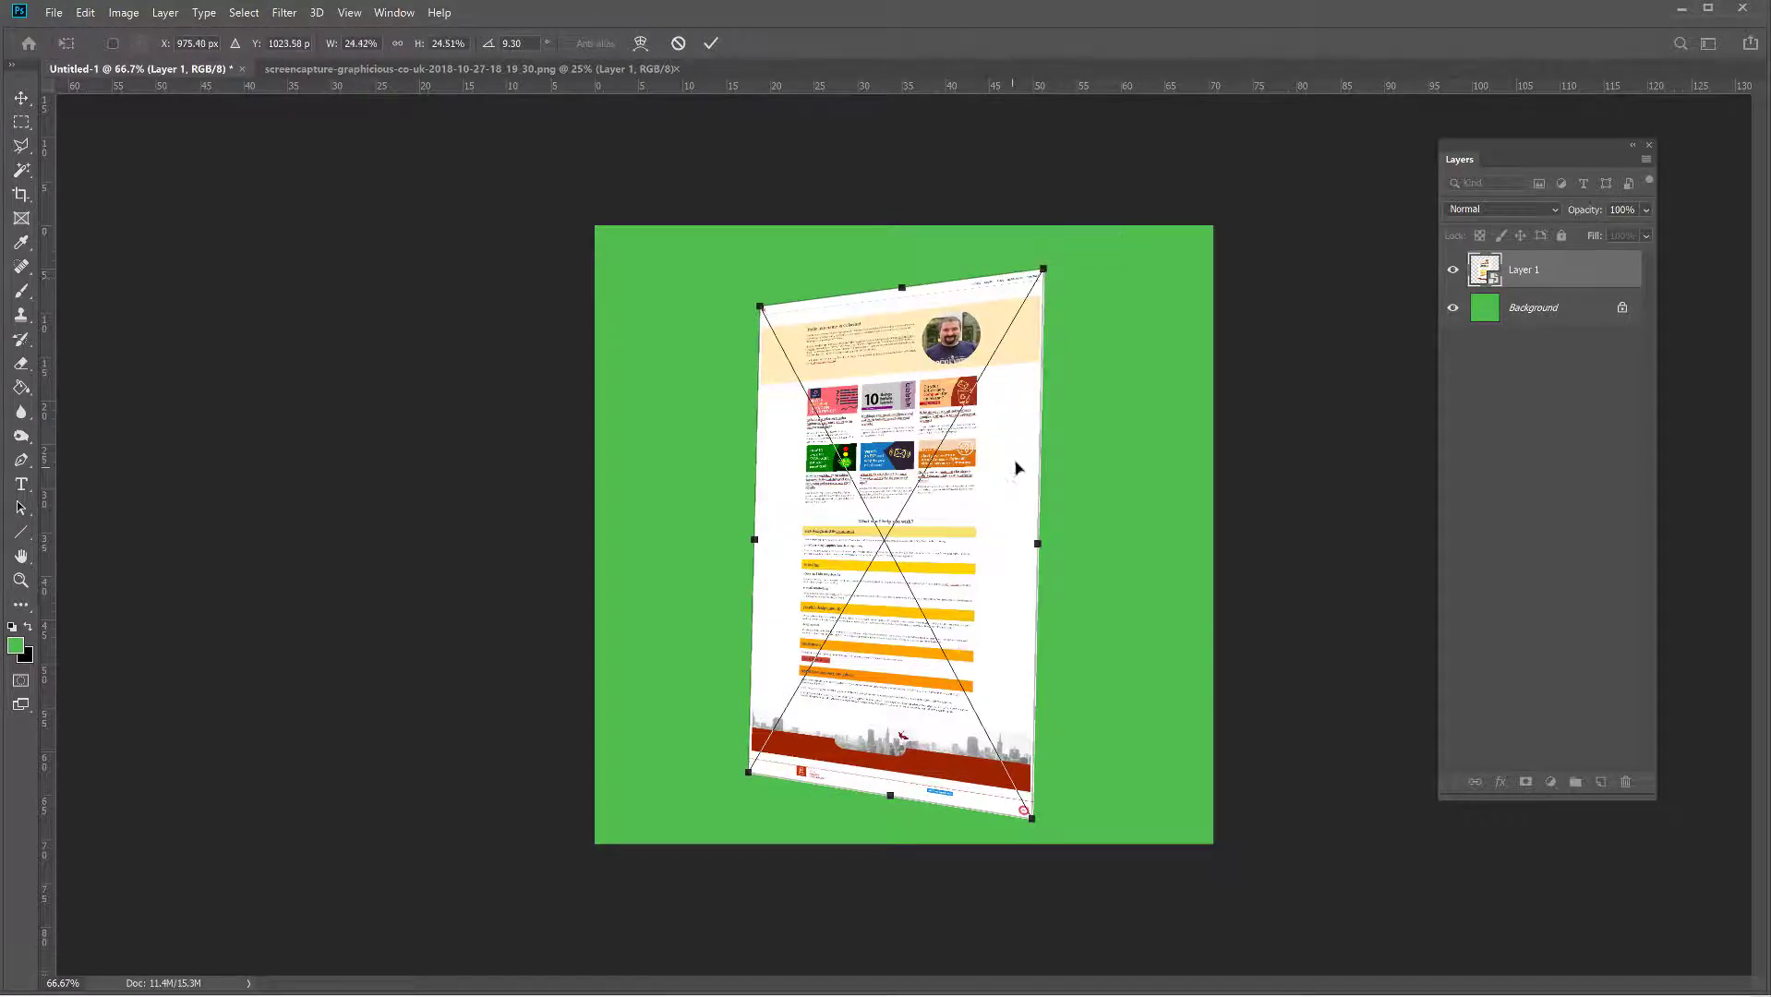
left_click_drag(1016, 466, 1036, 448)
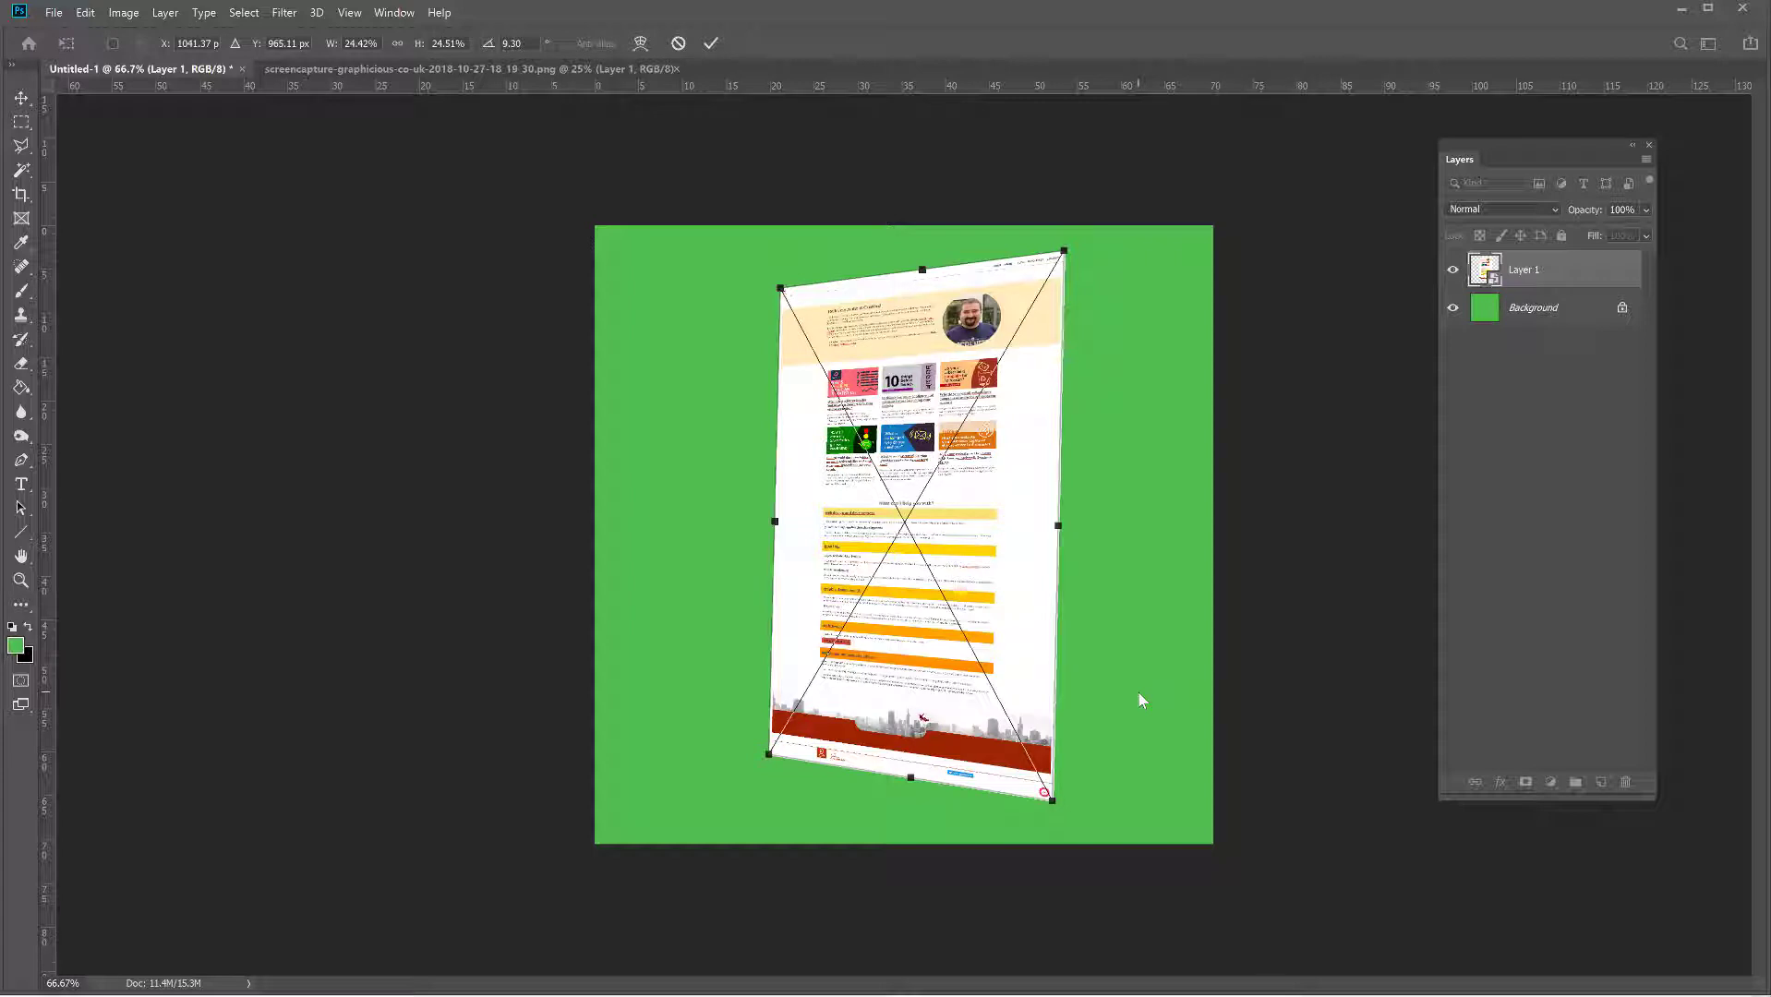
key("Return")
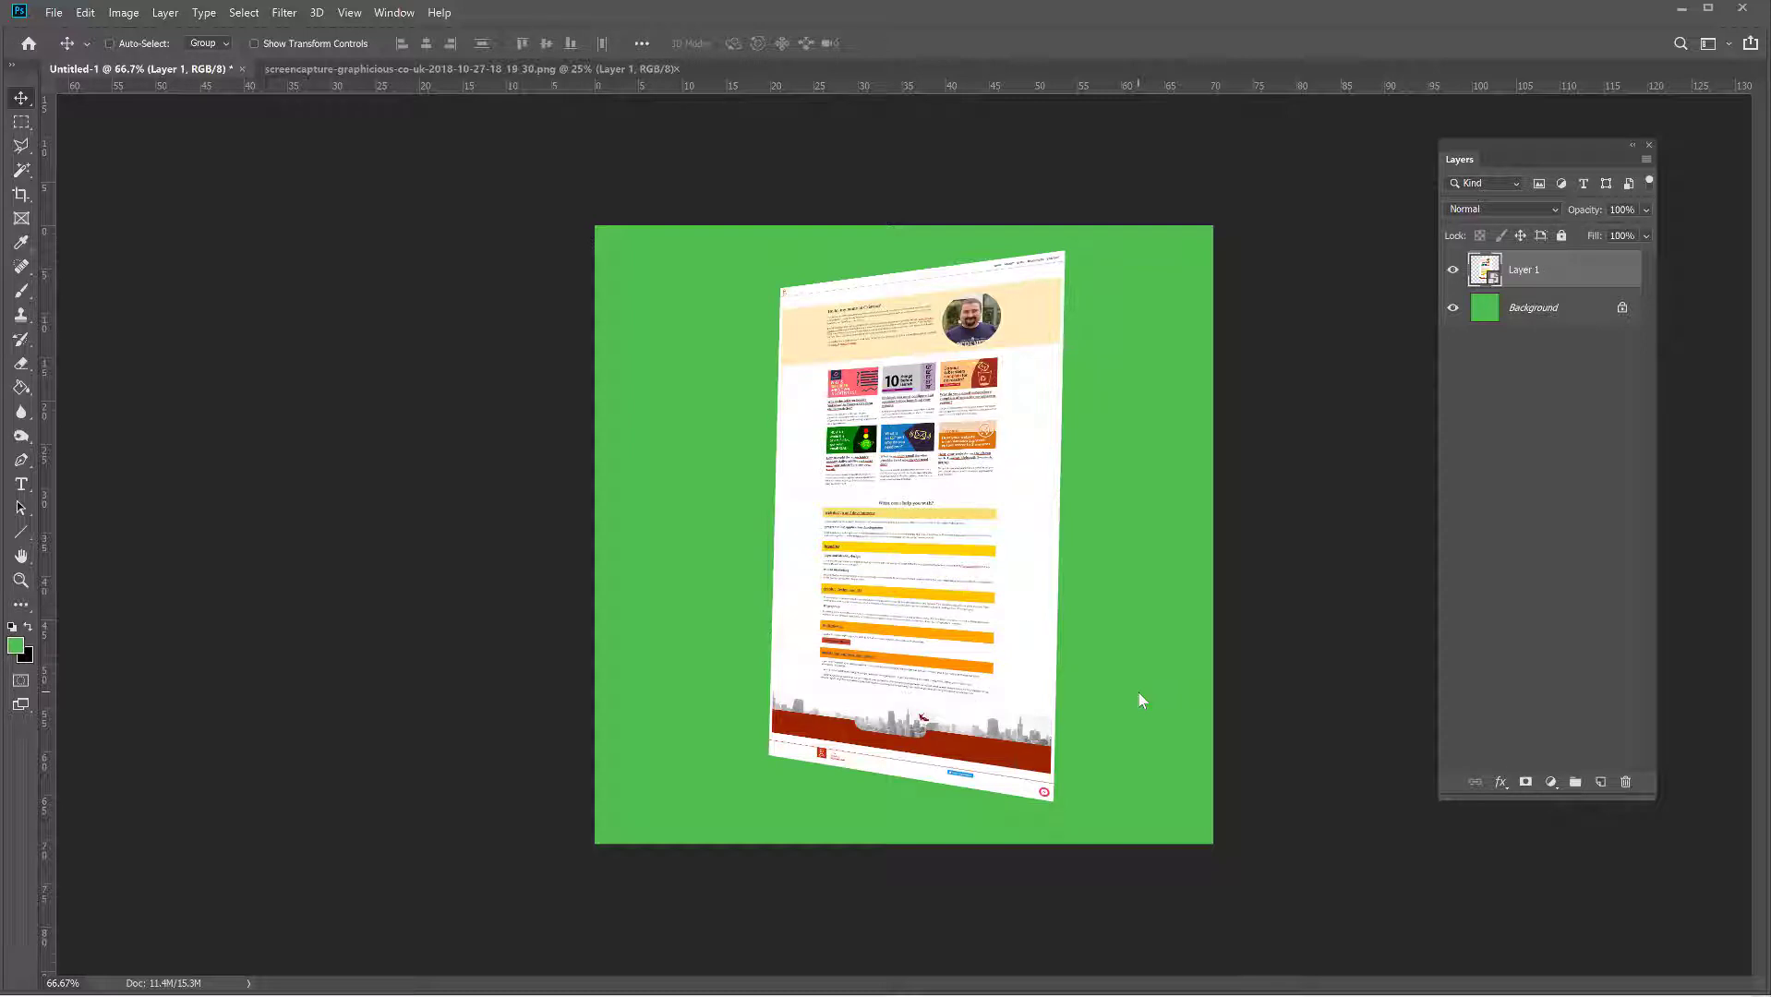
Step: Undo the applied perspective transform of the website capture
key("ctrl+z")
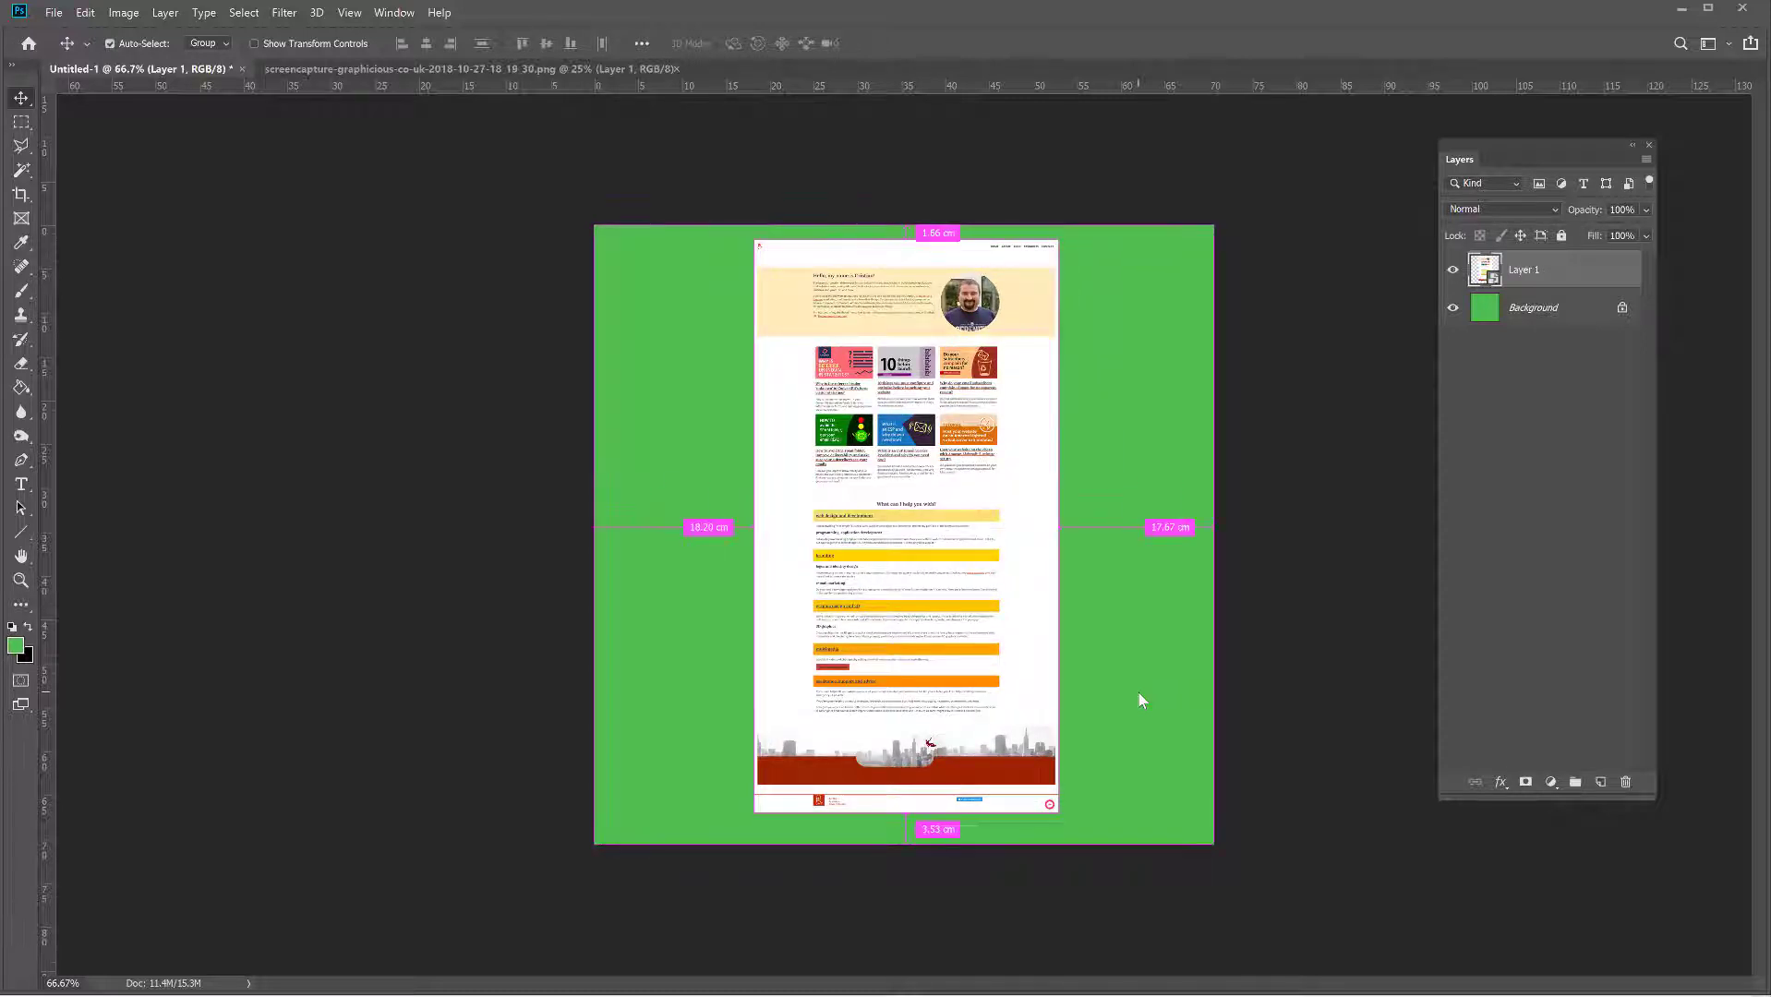
key("ctrl+1")
key("ctrl+minus")
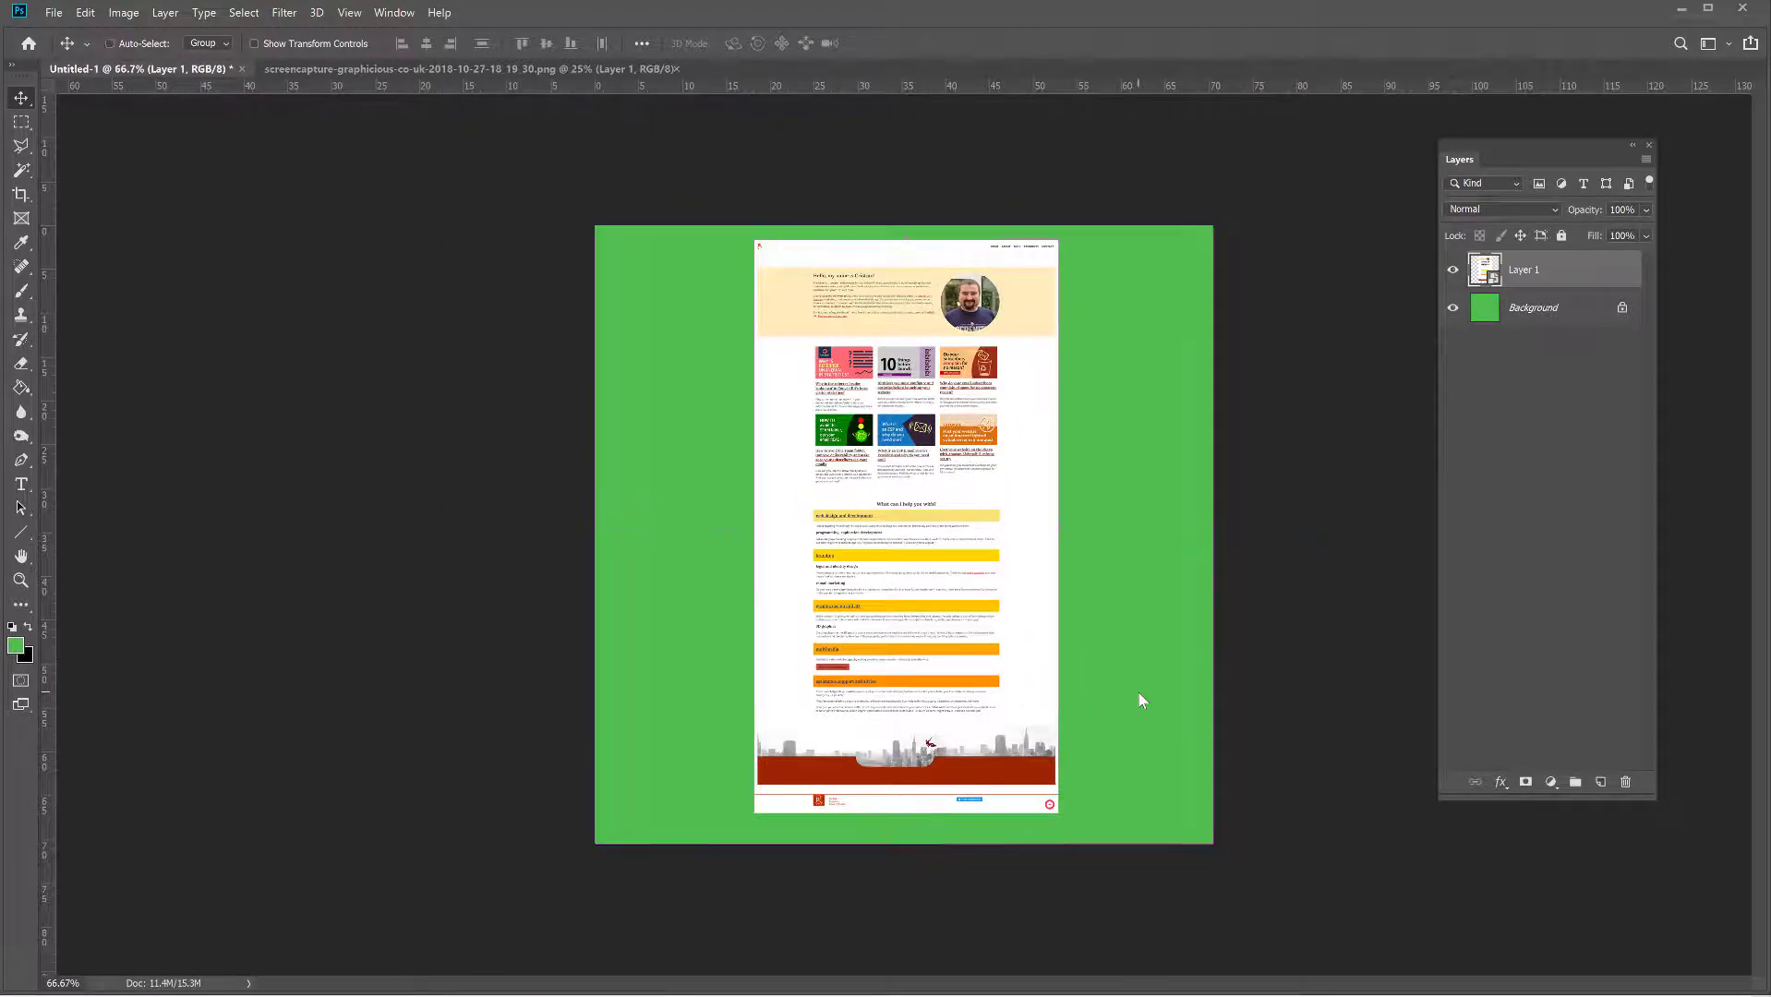
Step: Use the Perspective transform on the website capture to shorten its left edge more than its right, and raise the right edge
key("ctrl+t")
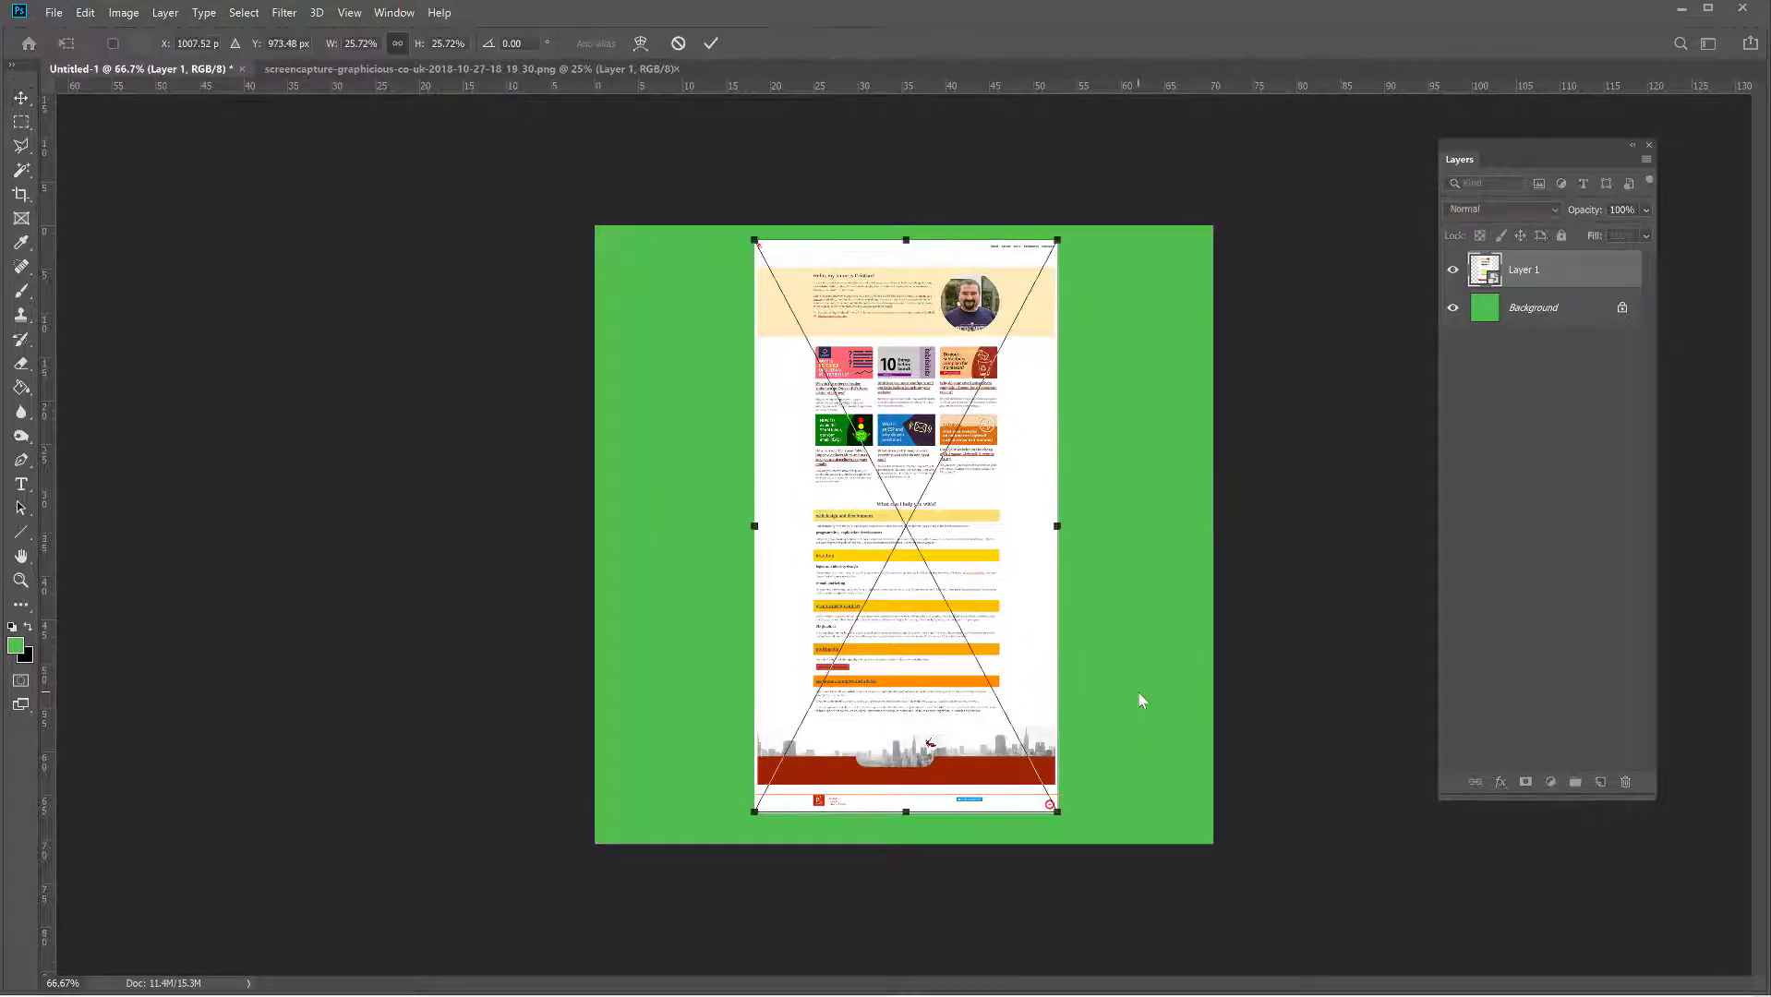
right_click(967, 502)
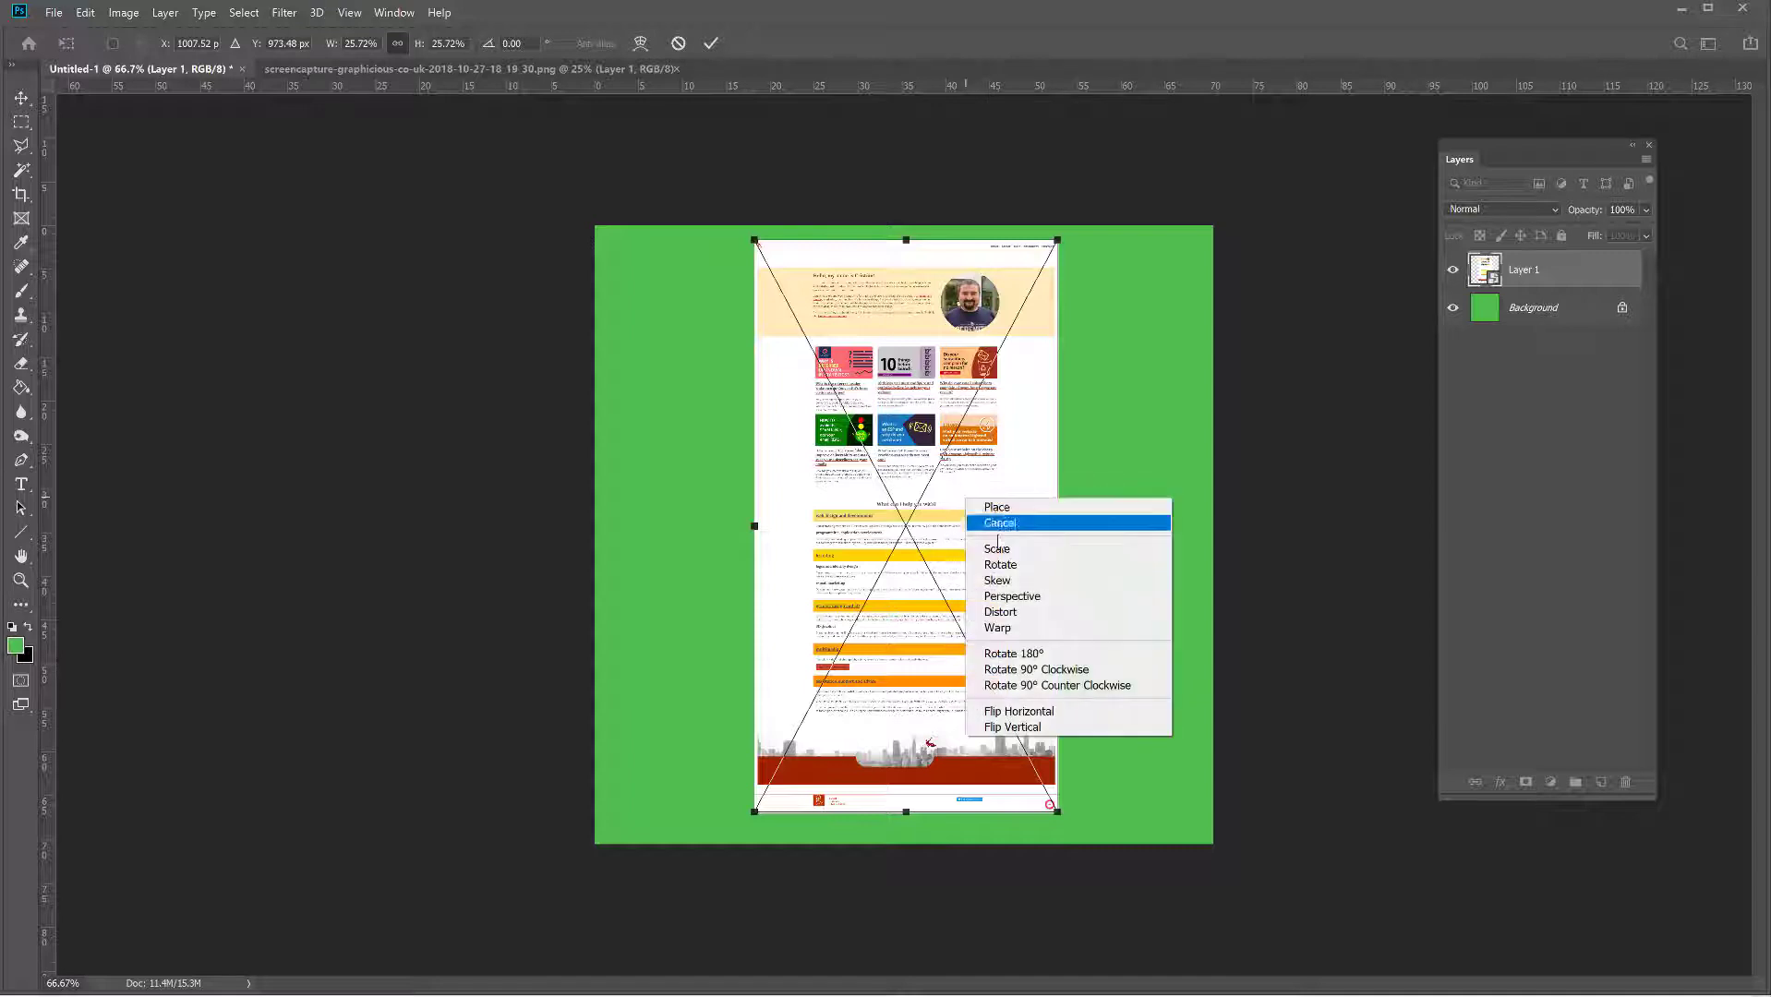
left_click(1049, 605)
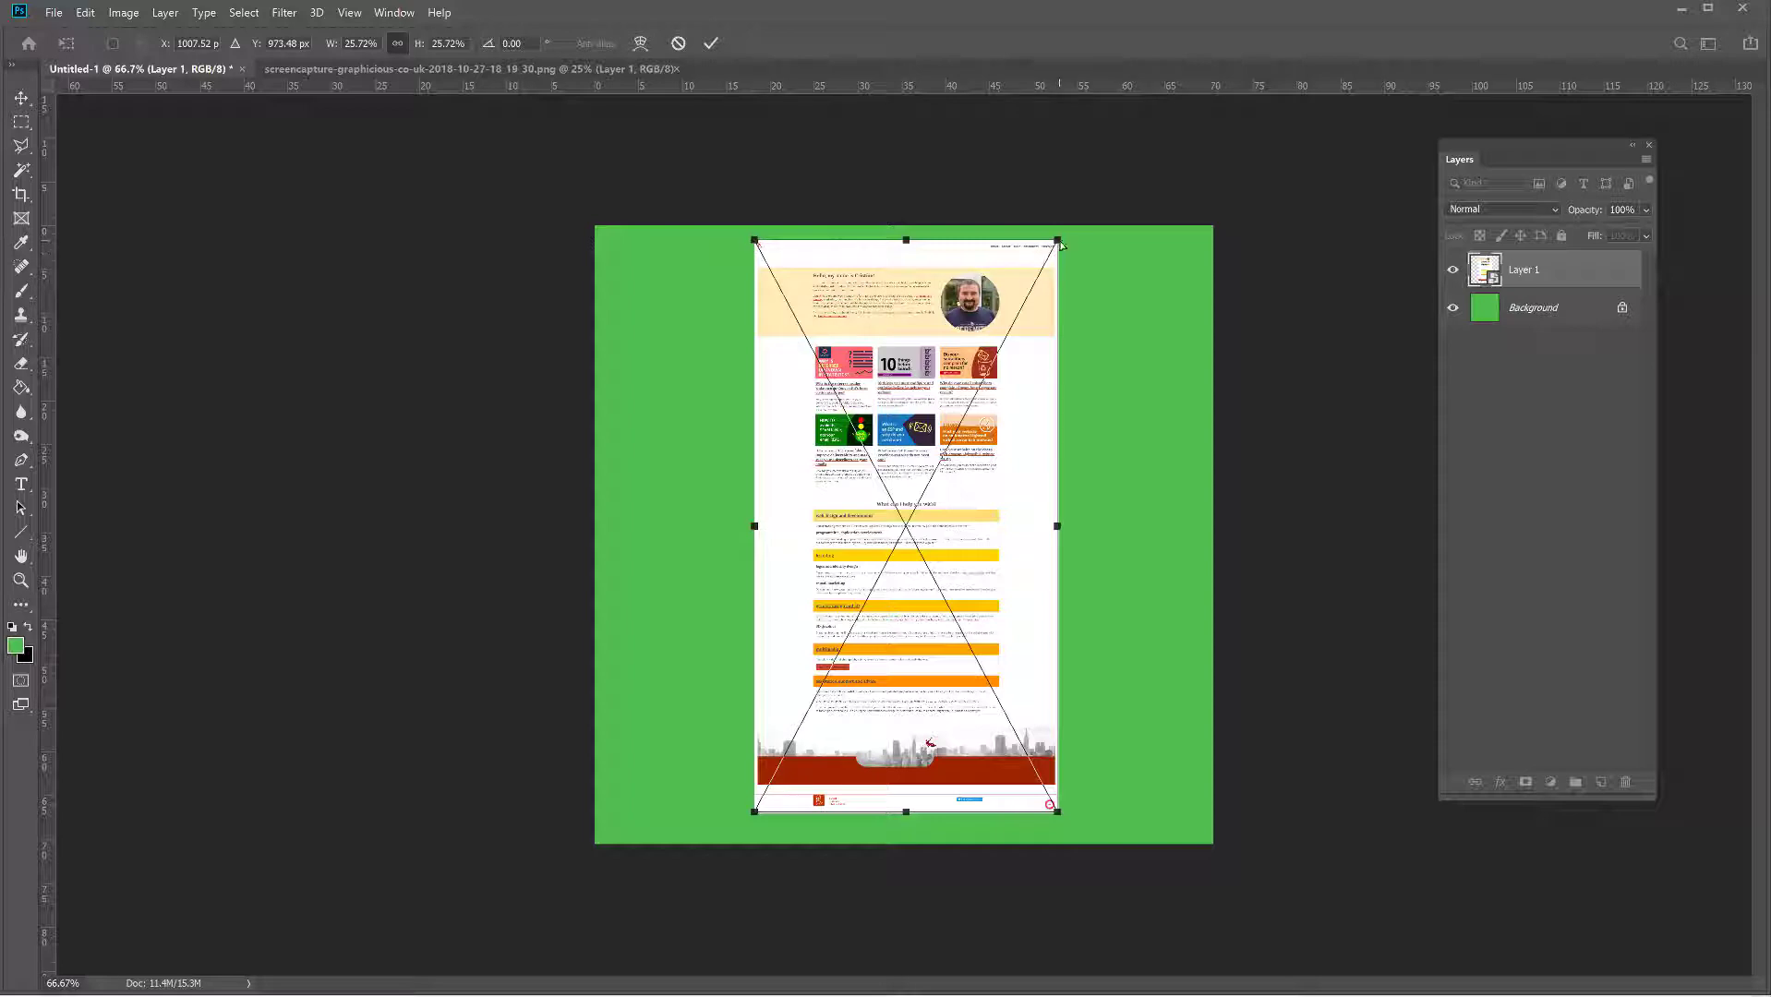
mouse_move(1060, 245)
left_mouse_down()
mouse_move(1047, 309)
mouse_move(1049, 252)
mouse_move(1062, 264)
left_mouse_up()
left_click_drag(756, 244, 752, 325)
left_click_drag(754, 312, 754, 289)
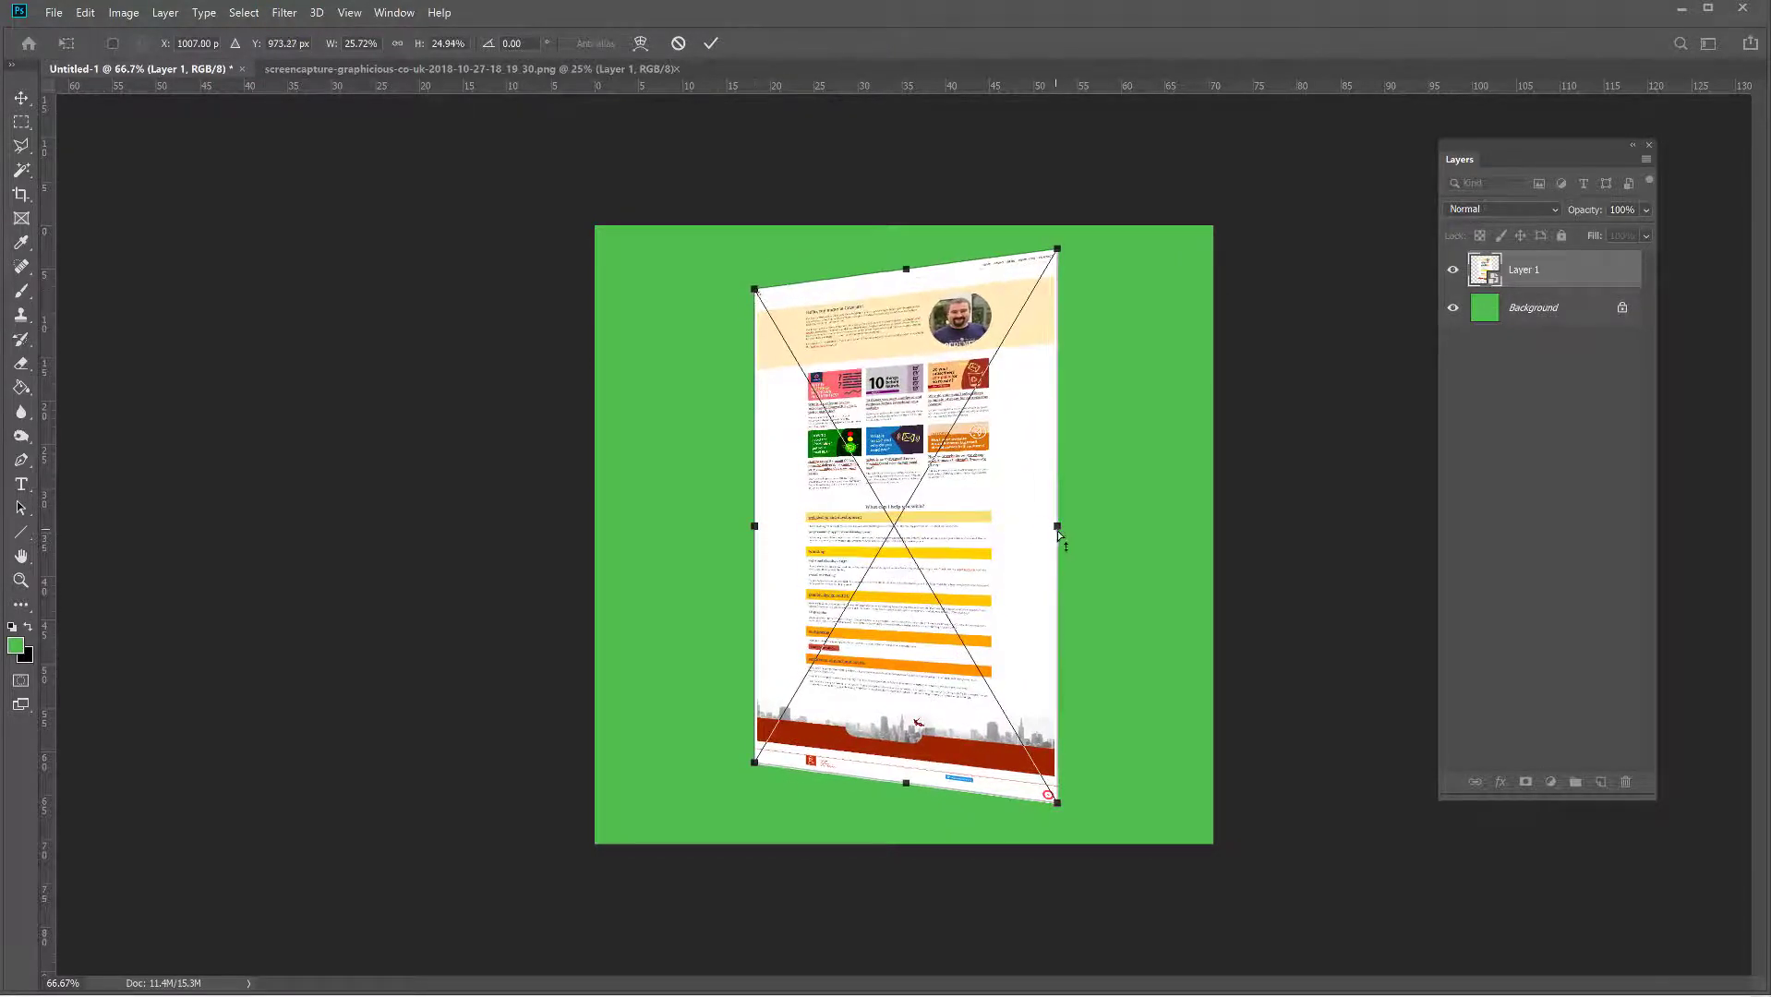
left_click_drag(1057, 529, 1052, 513)
Step: Scale the perspective capture to about 25% width and 24% height, and apply the transform
right_click(993, 539)
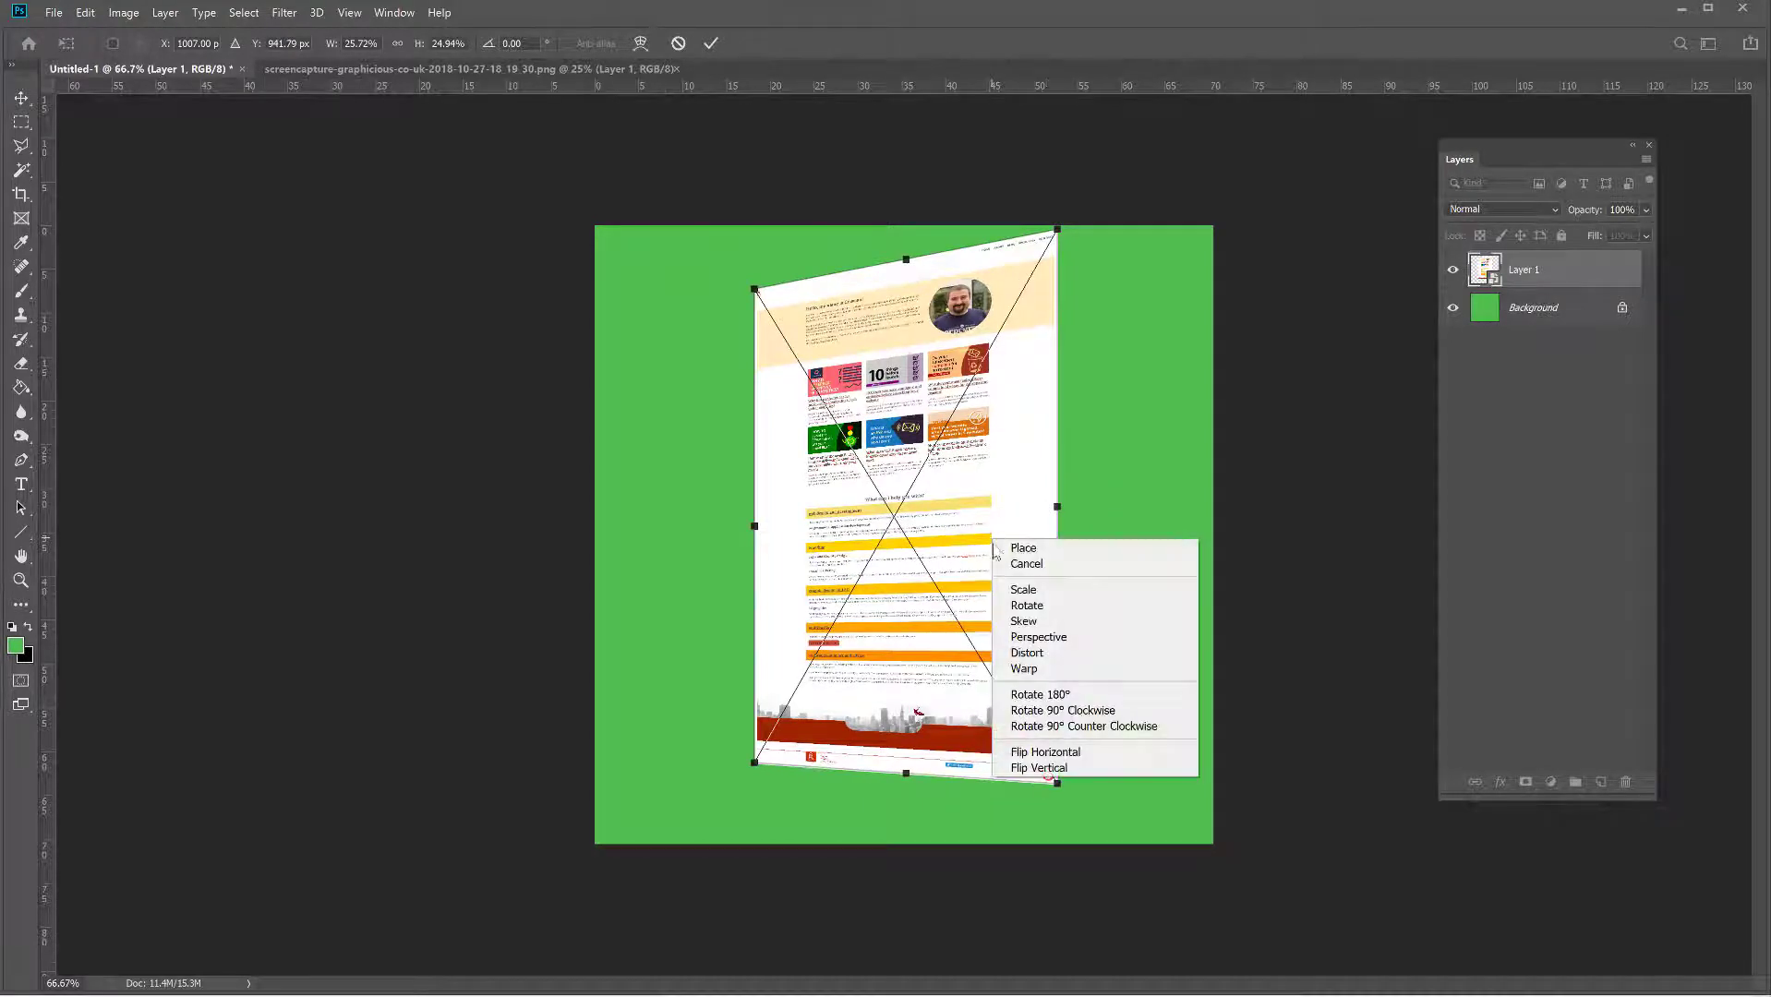
left_click(1013, 589)
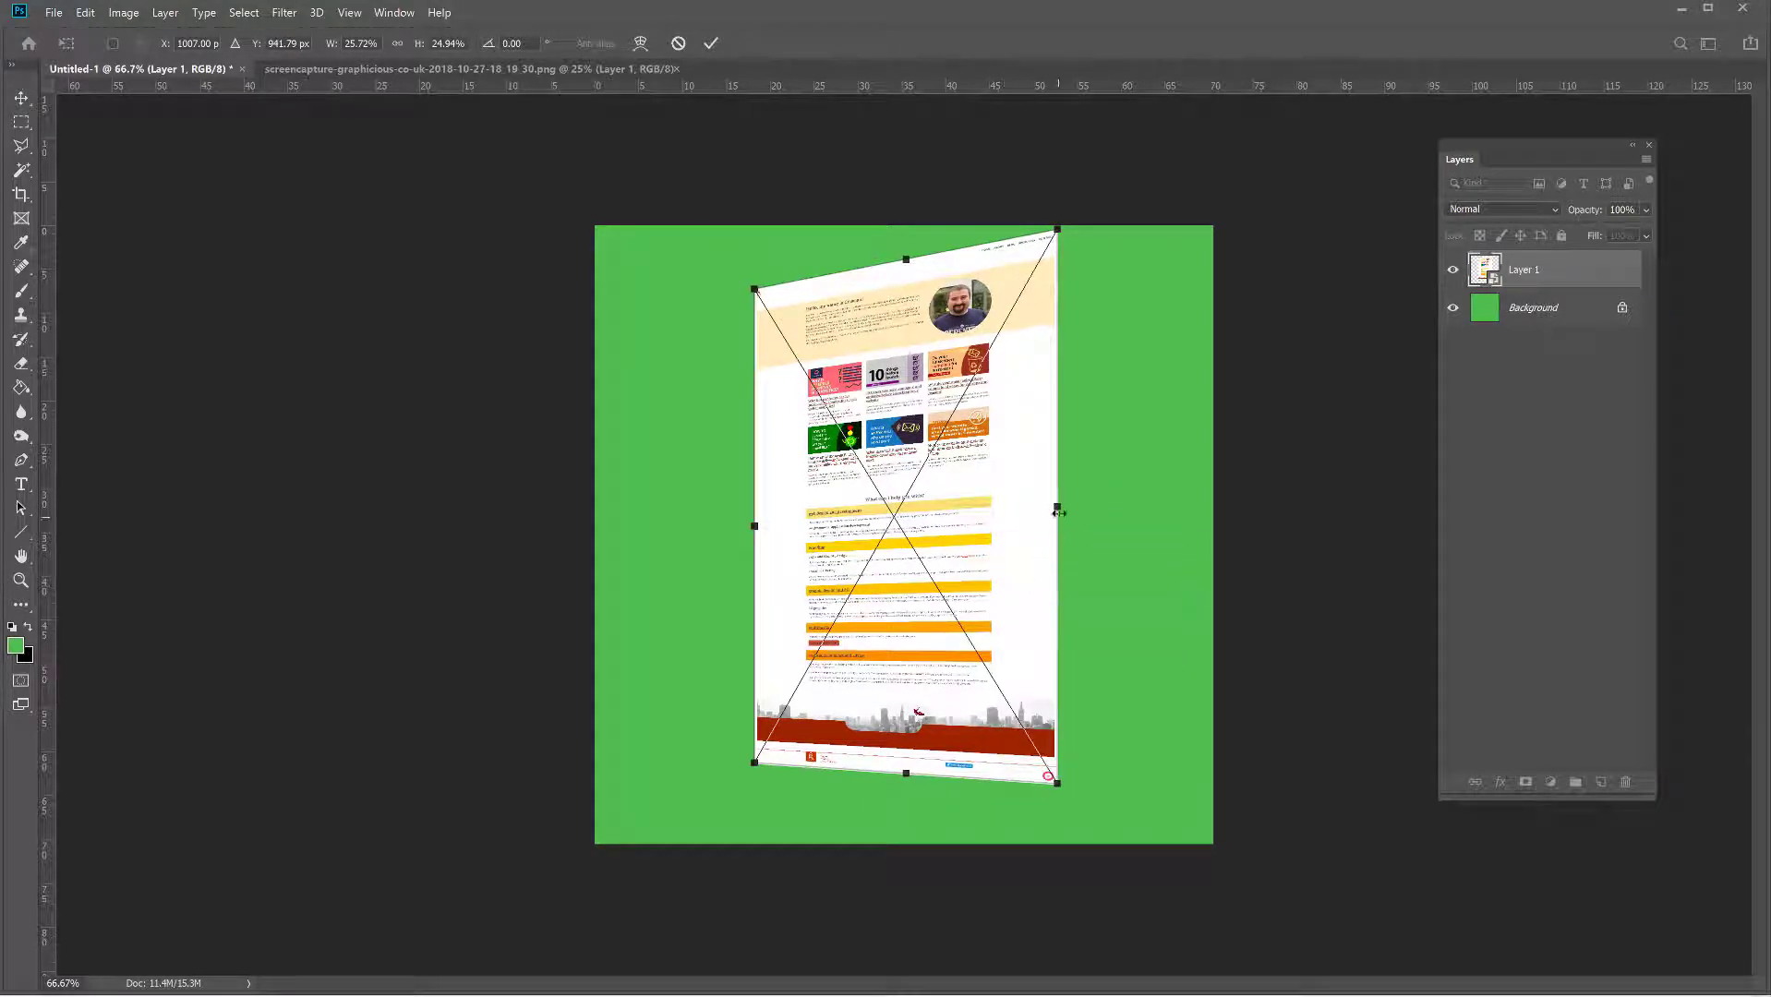
left_click_drag(1058, 508, 1008, 524)
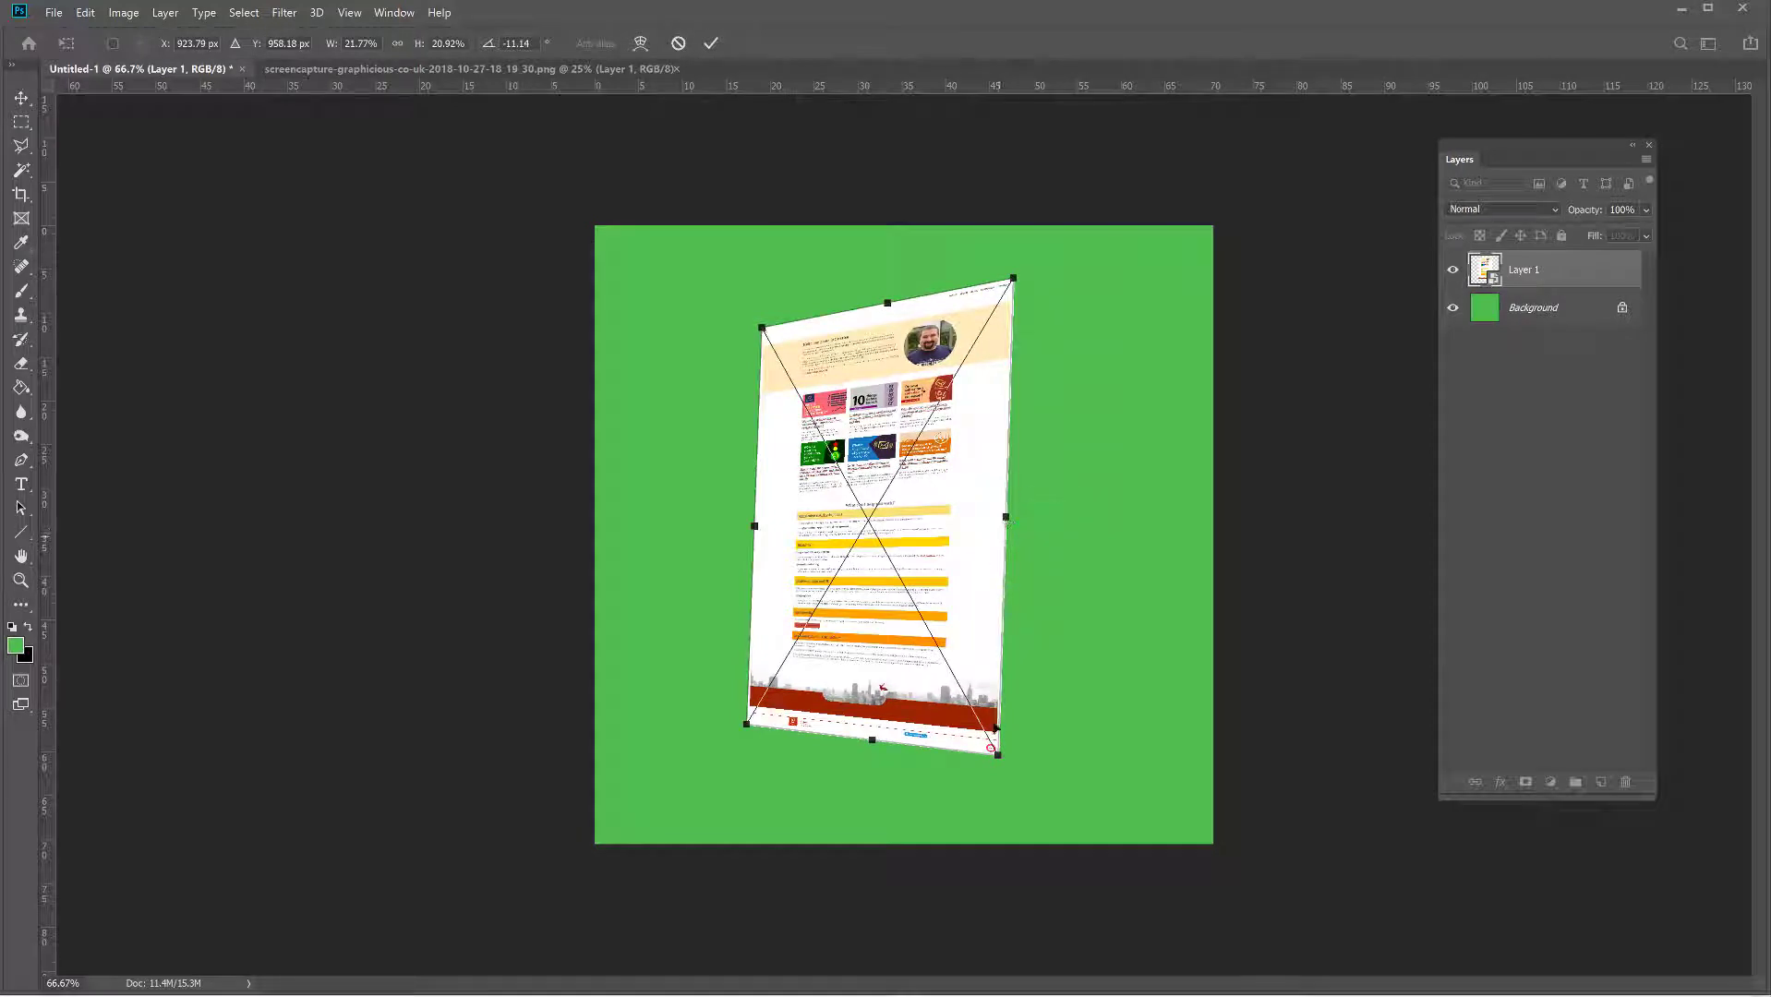
left_click_drag(997, 755, 1028, 808)
left_click_drag(1045, 274, 1057, 262)
key("Return")
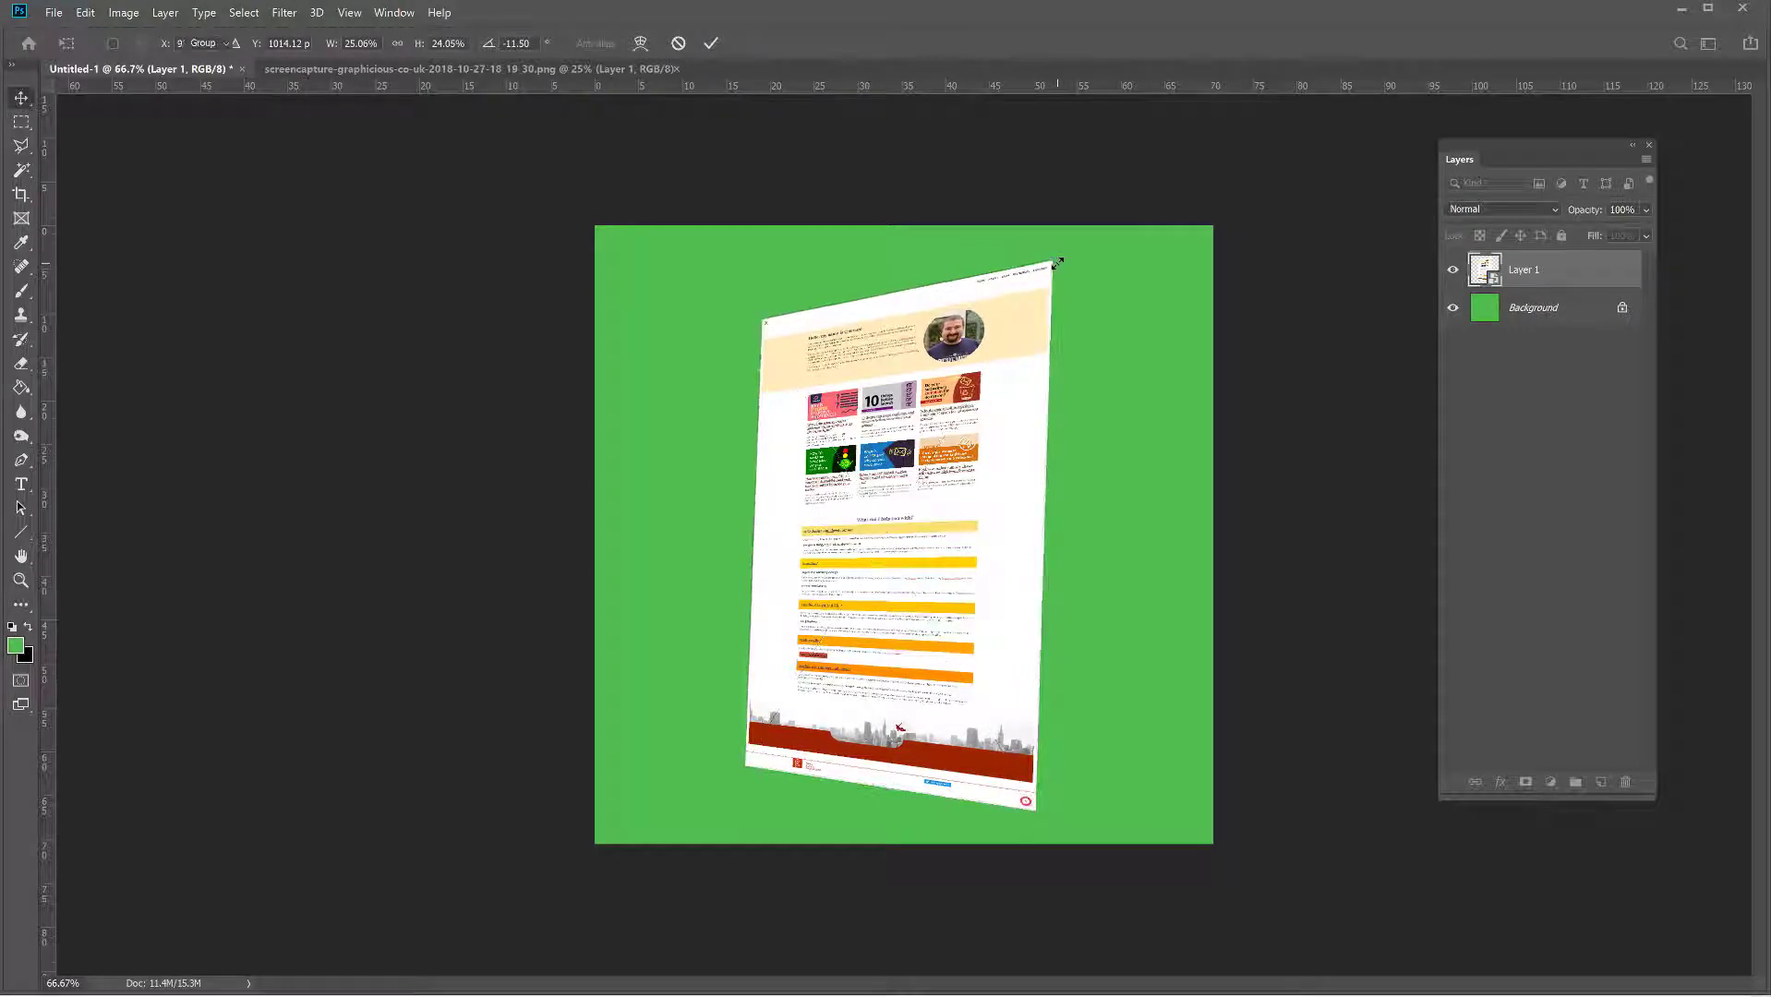
Step: Move the transformed website capture slightly up and to the left on the green canvas
left_click_drag(905, 569, 887, 563)
mouse_move(942, 615)
left_mouse_down()
mouse_move(1119, 630)
mouse_move(845, 622)
mouse_move(914, 616)
left_mouse_up()
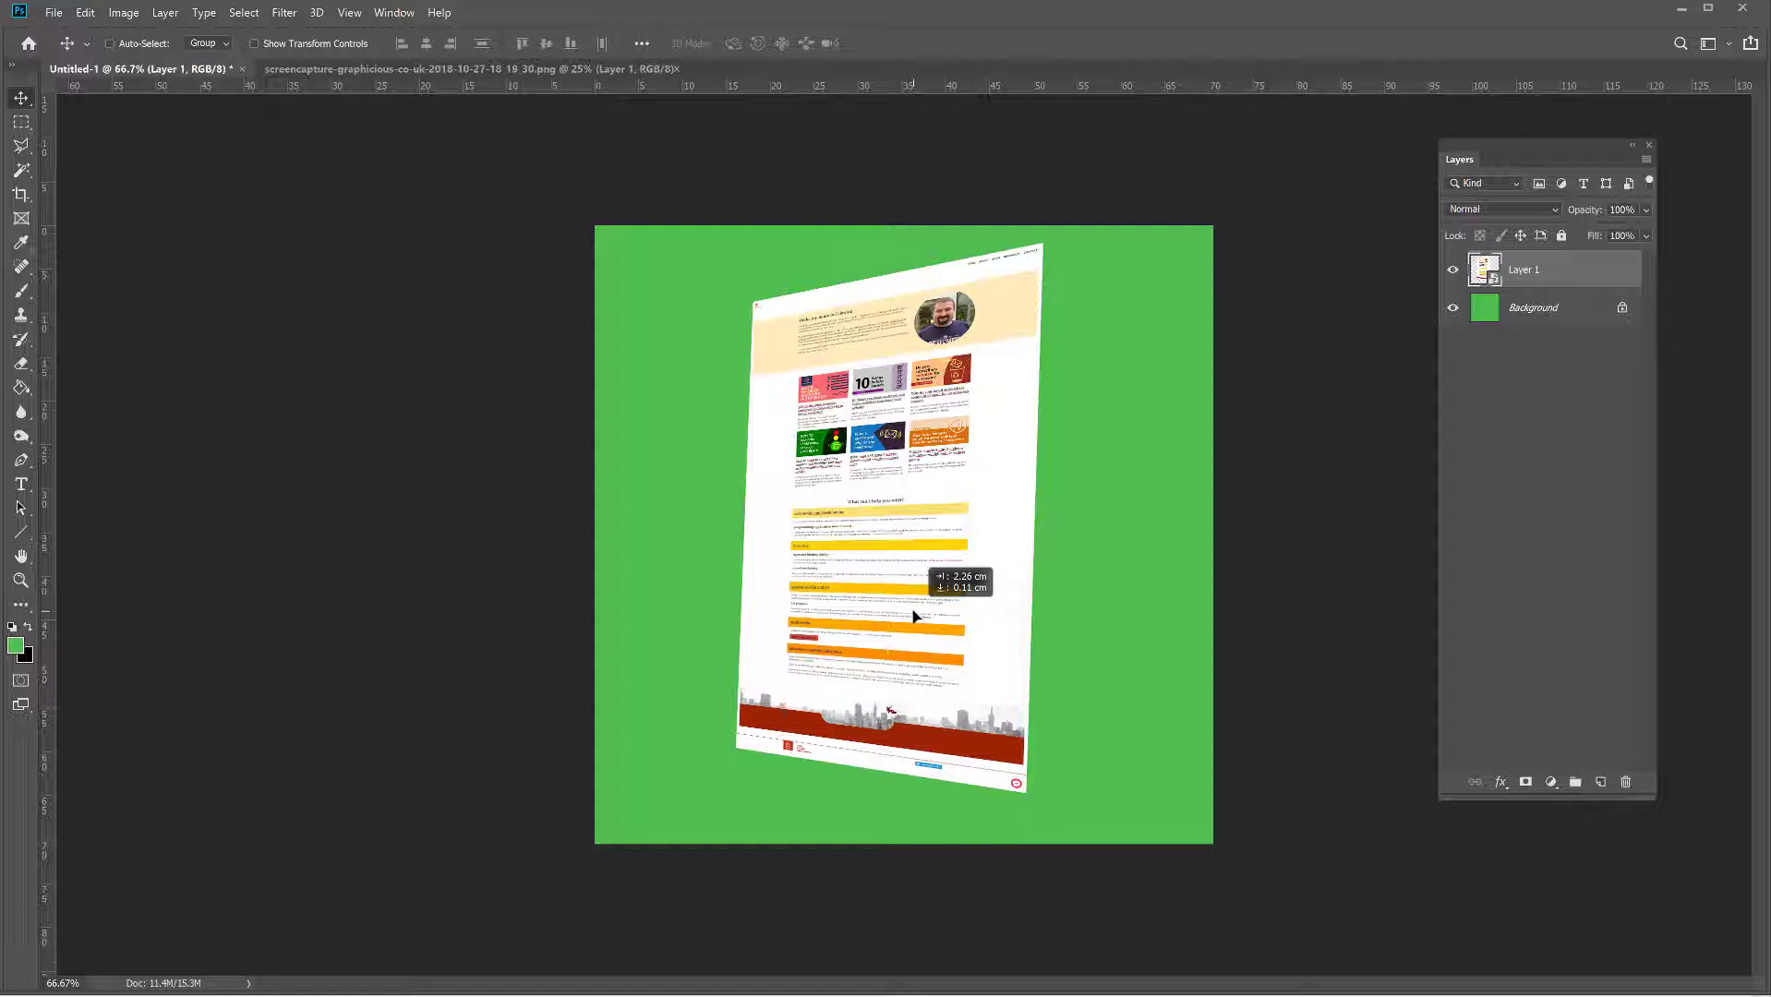
left_click_drag(914, 616, 914, 616)
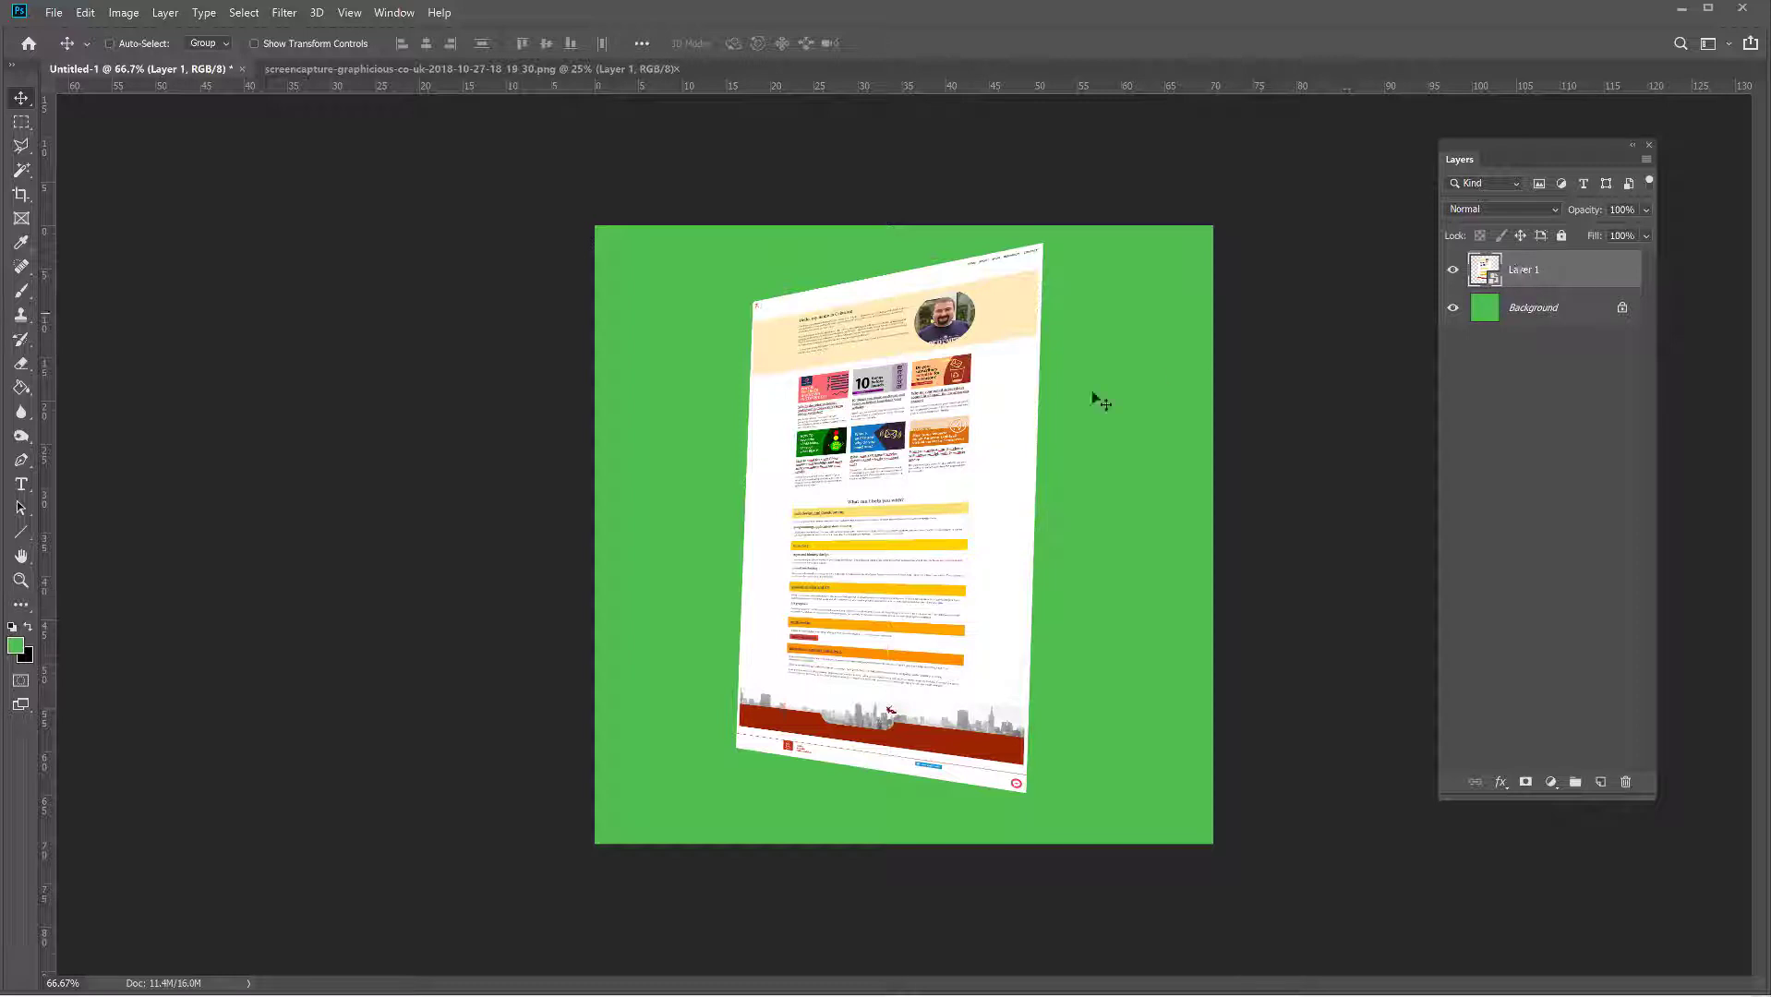
Step: Add a Drop Shadow to the website capture layer with 36% opacity, 45 px distance and an angle of 130°
left_click(1502, 785)
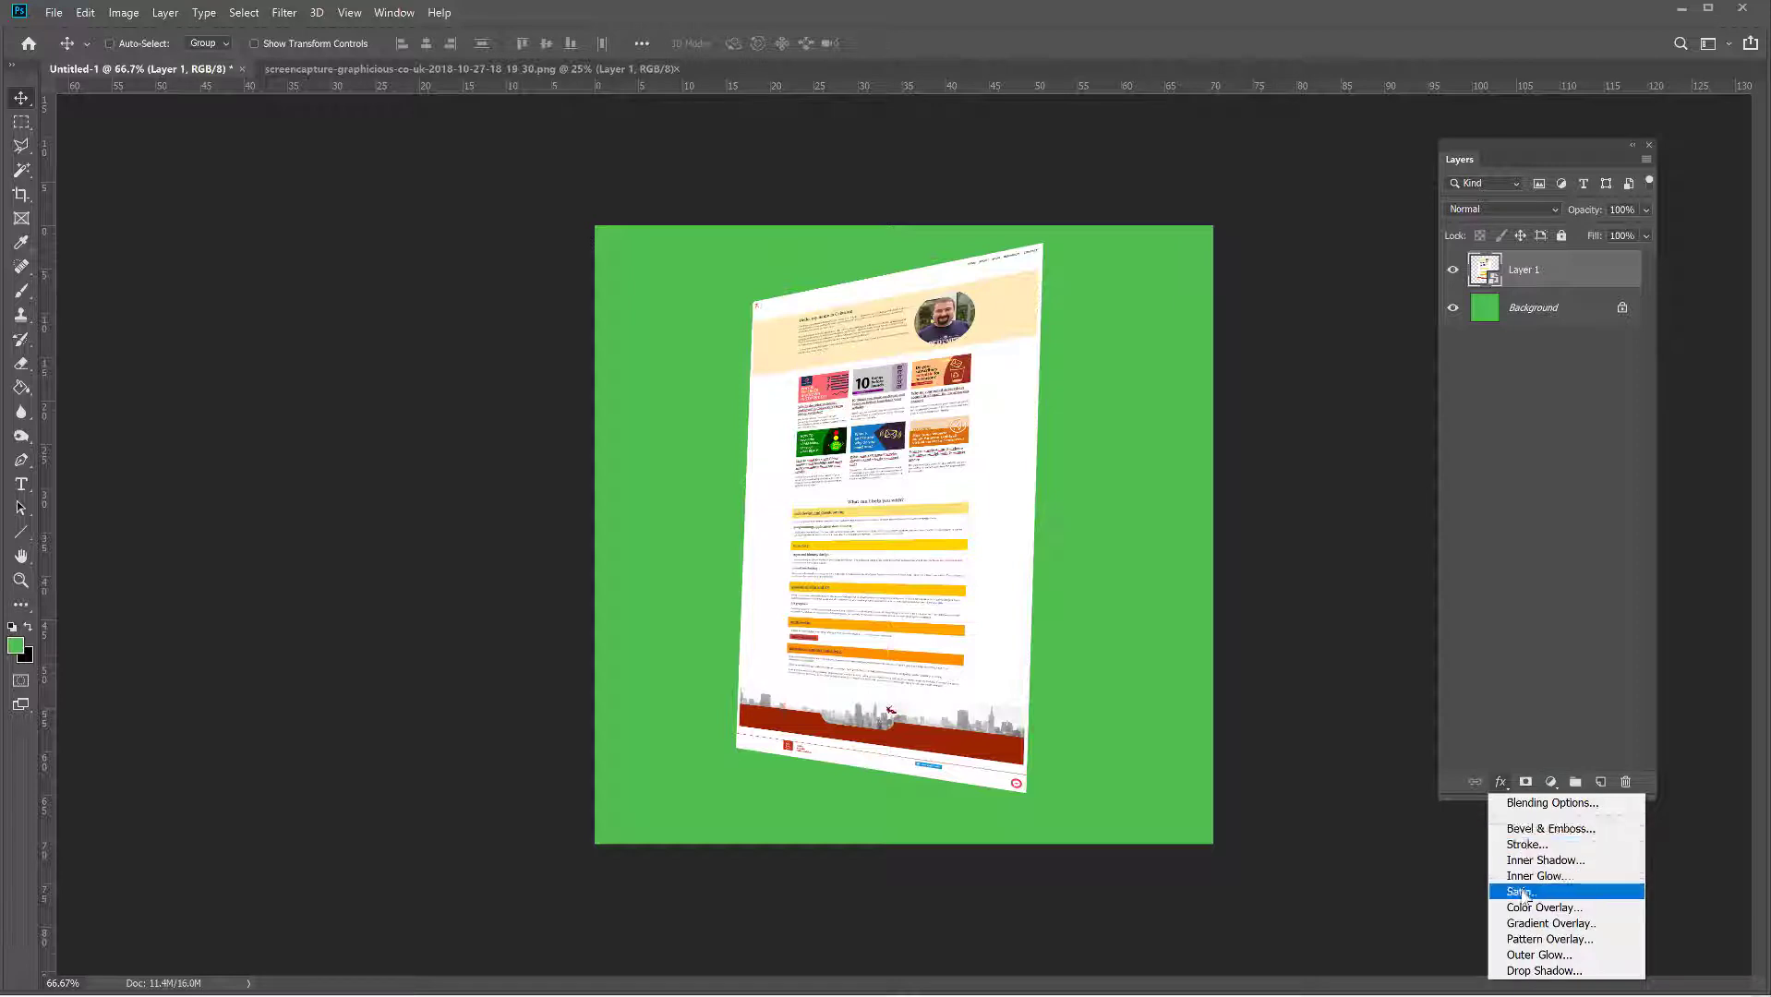
left_click(1519, 972)
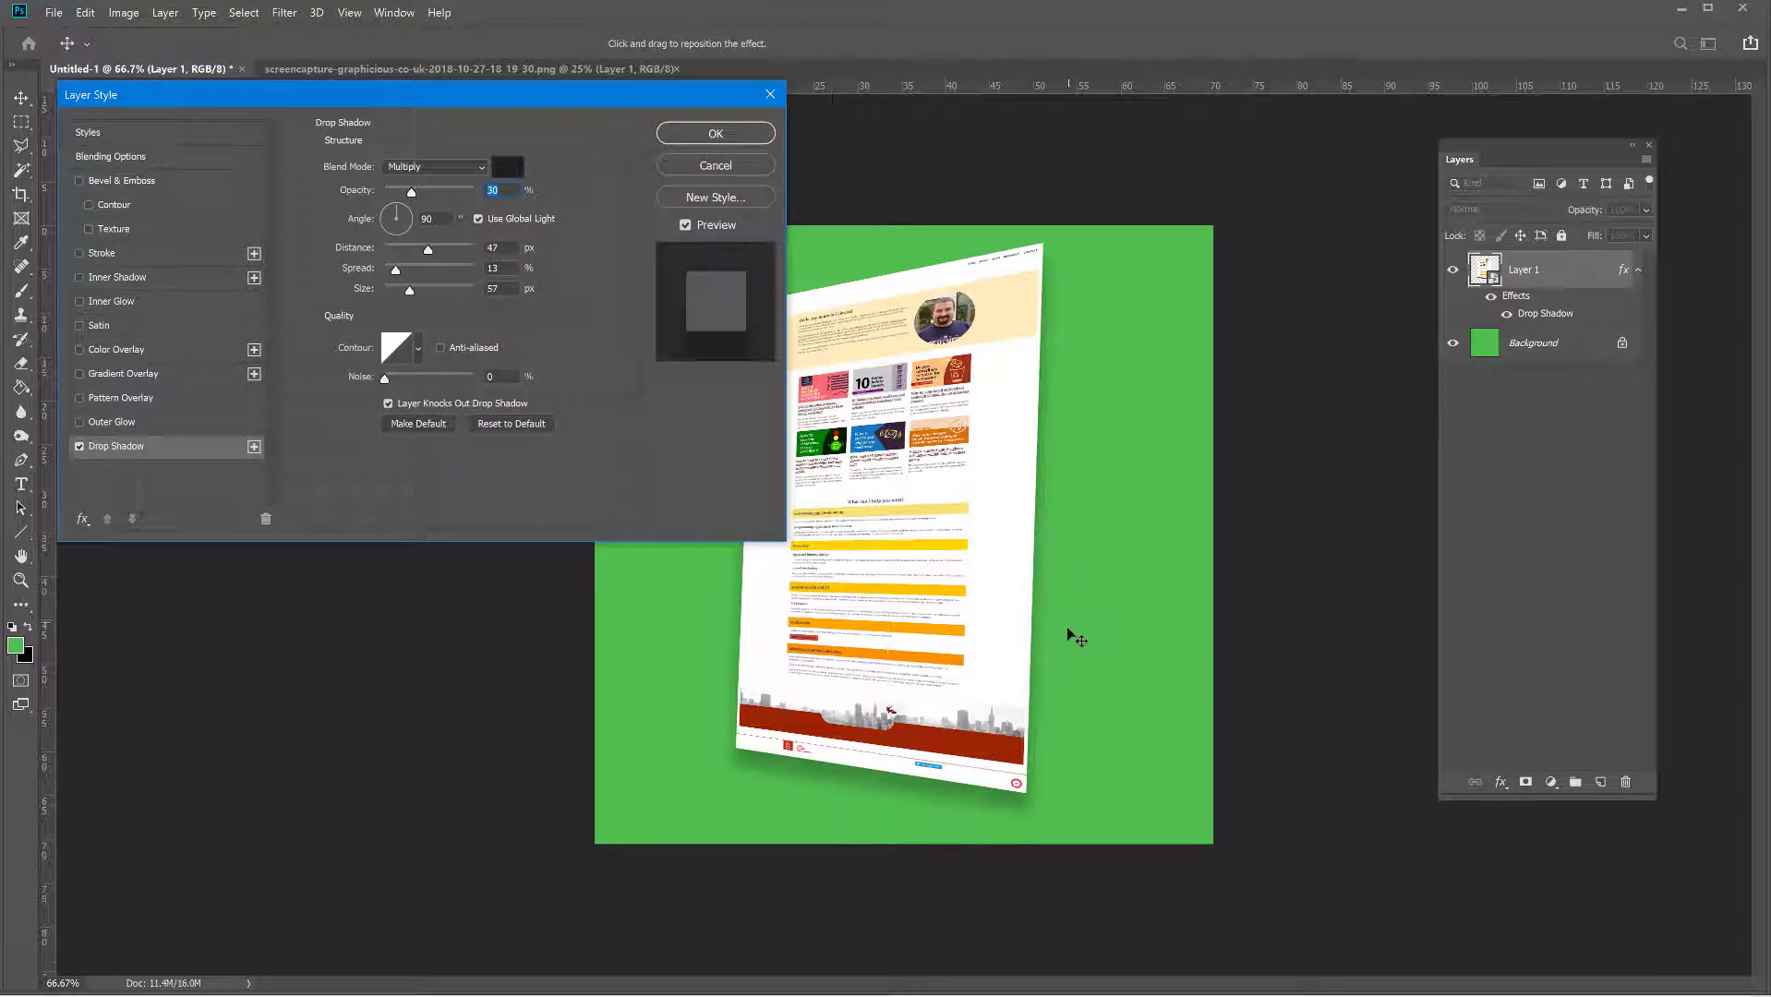
left_click_drag(585, 101, 557, 64)
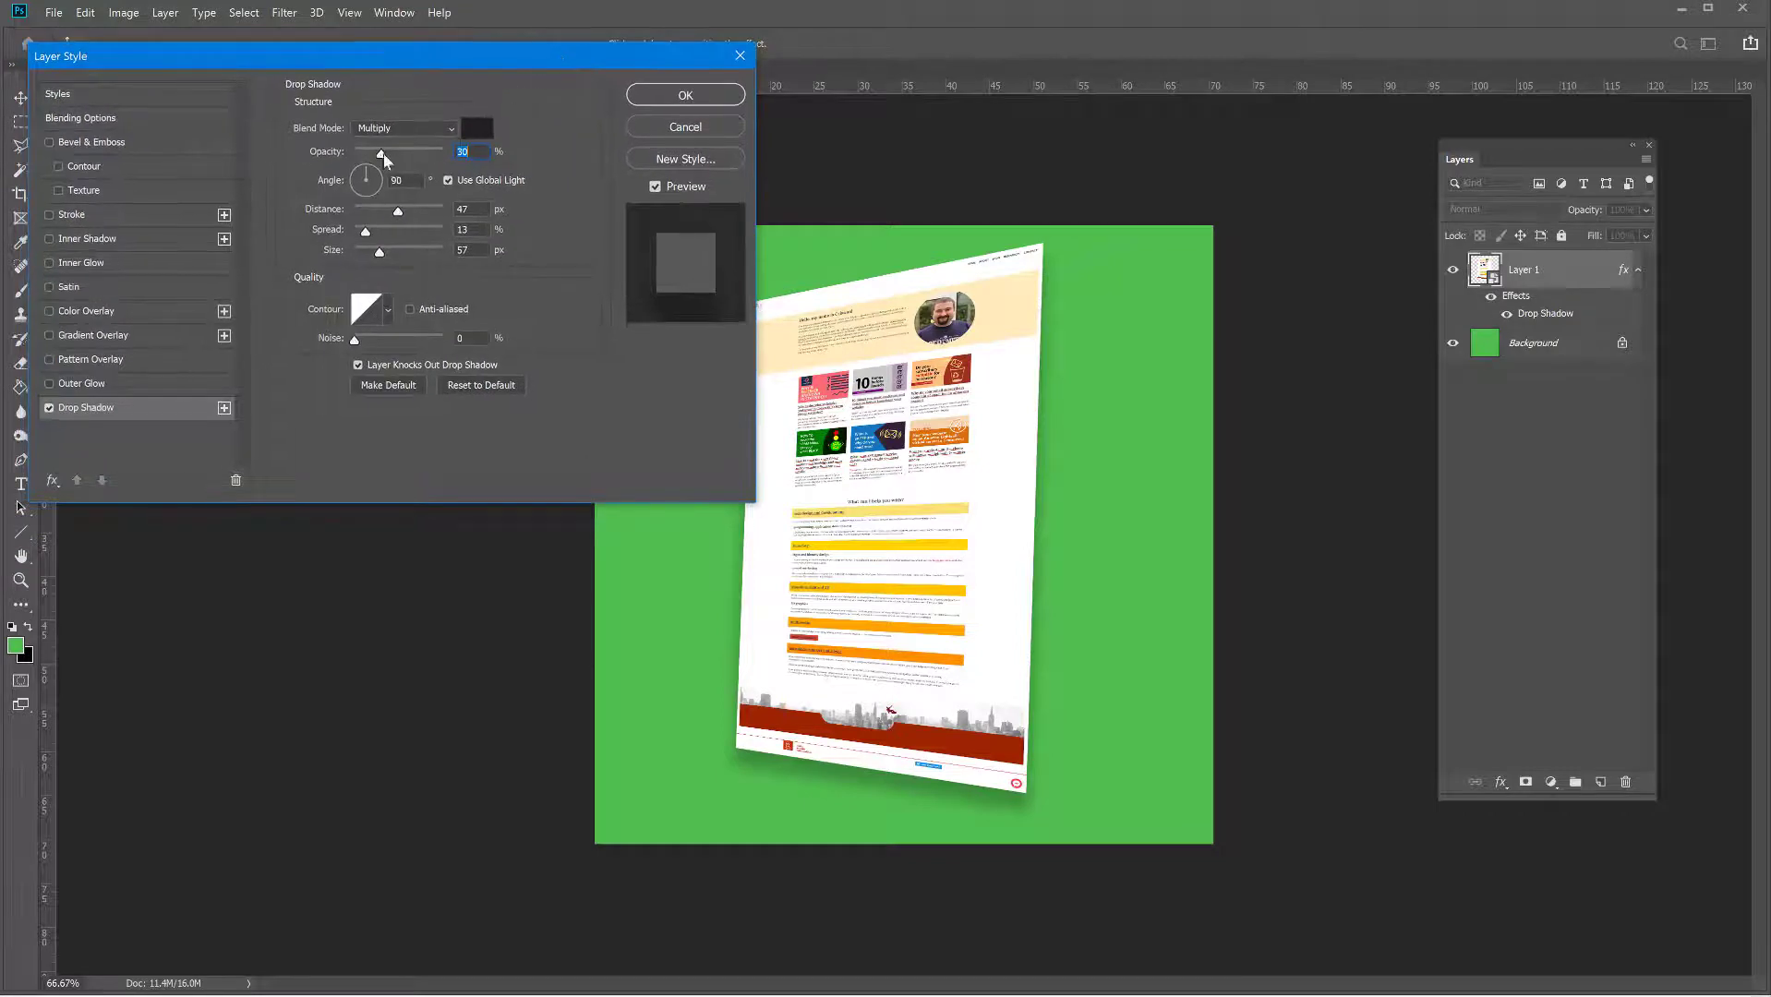
left_click_drag(380, 153, 399, 219)
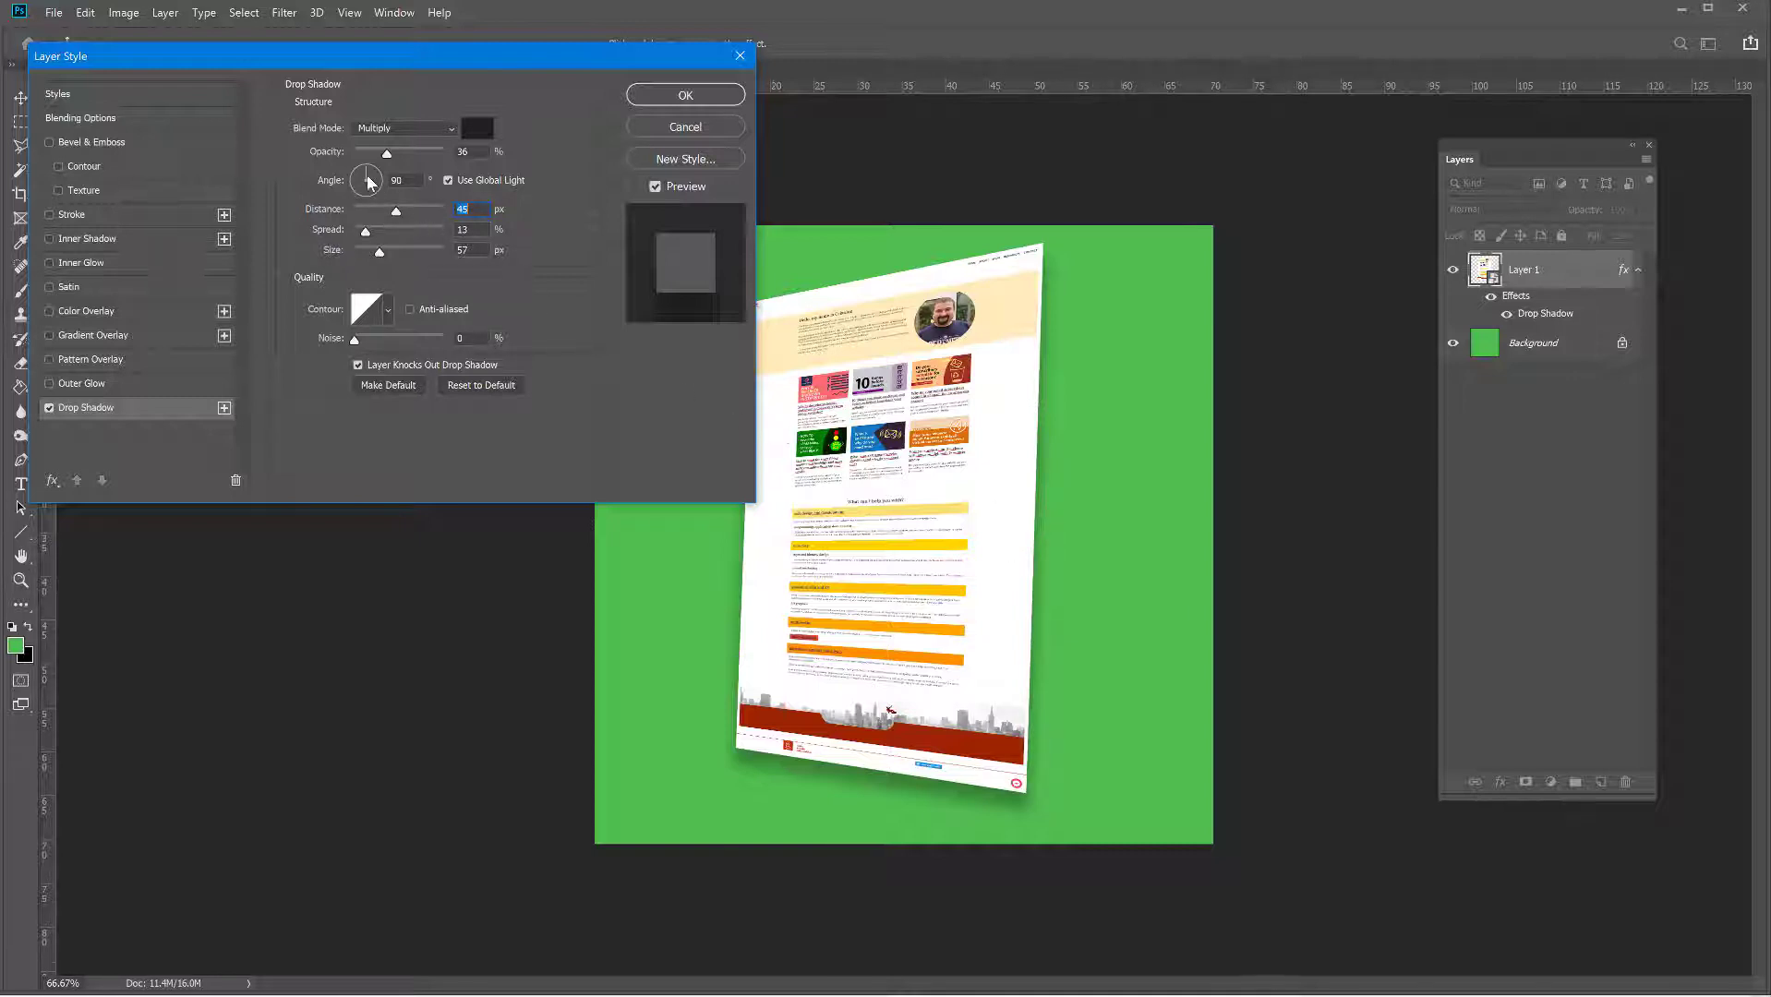
mouse_move(366, 180)
left_mouse_down()
mouse_move(379, 189)
mouse_move(355, 205)
mouse_move(349, 170)
left_mouse_up()
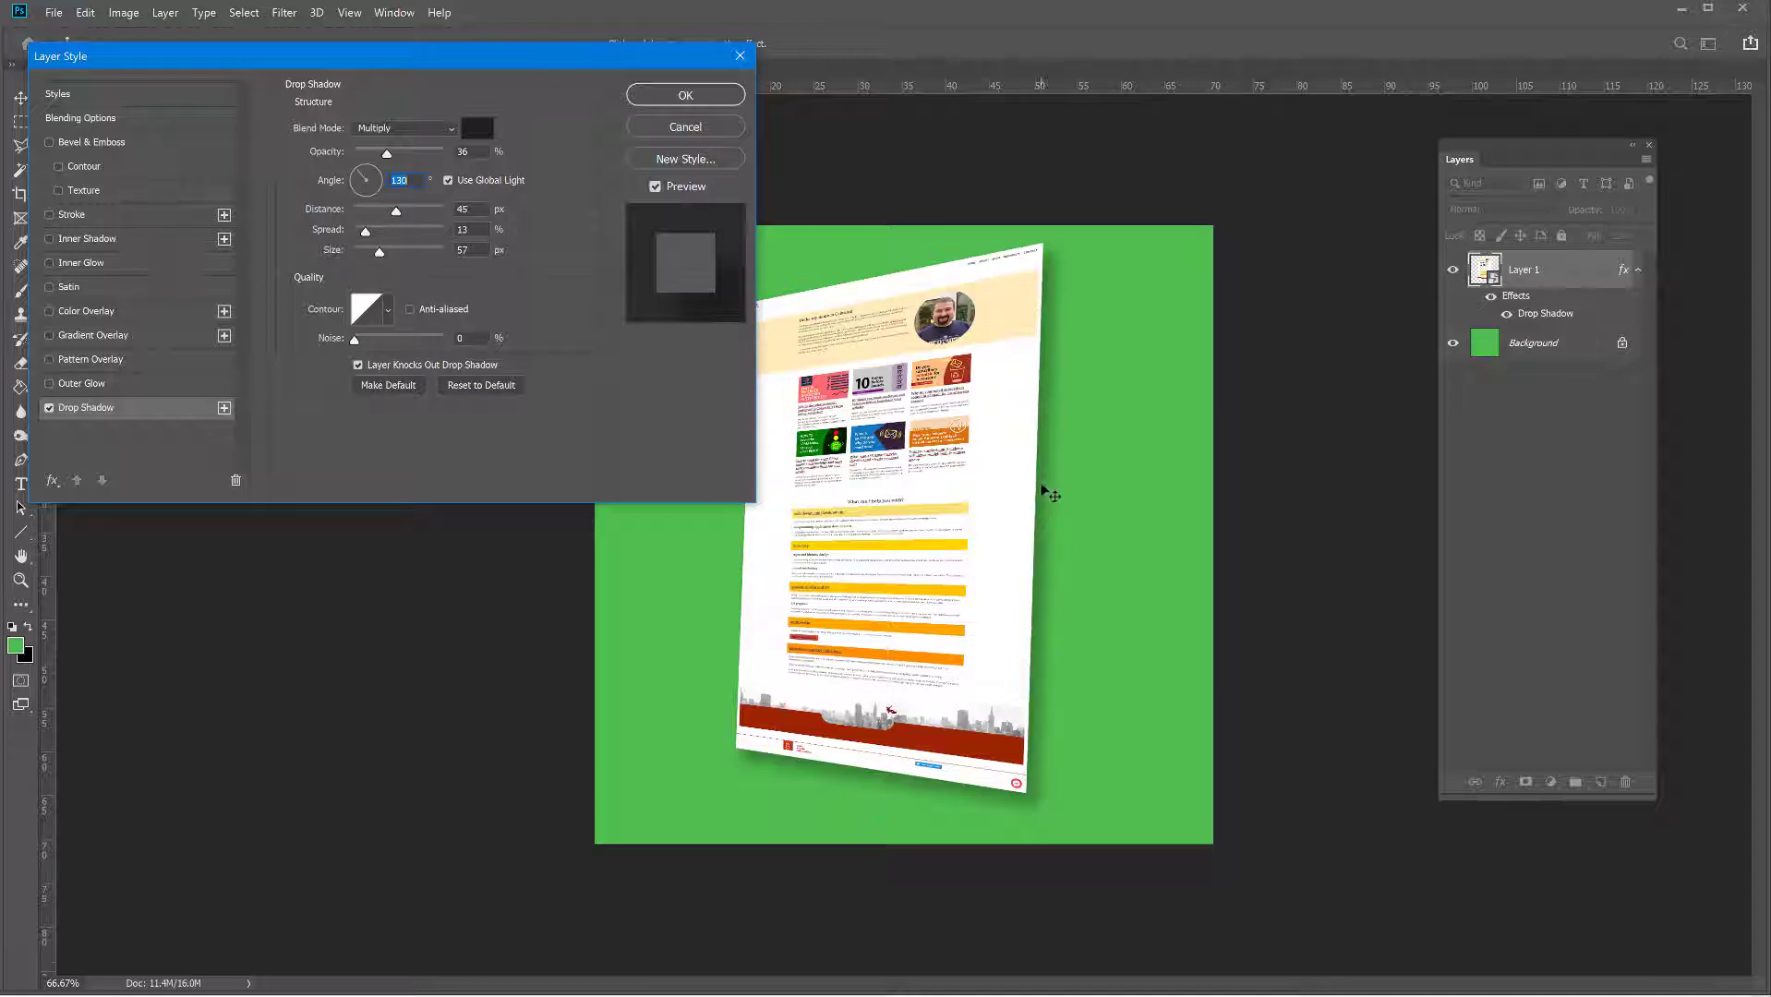
Step: Shift the drop shadow to an 88 px distance and 127° angle, and set its opacity to 26%
mouse_move(1048, 496)
left_mouse_down()
mouse_move(1058, 509)
mouse_move(1032, 519)
mouse_move(1025, 494)
mouse_move(1080, 490)
mouse_move(1043, 494)
mouse_move(1062, 499)
mouse_move(1052, 518)
mouse_move(992, 542)
mouse_move(934, 514)
mouse_move(1060, 499)
left_mouse_up()
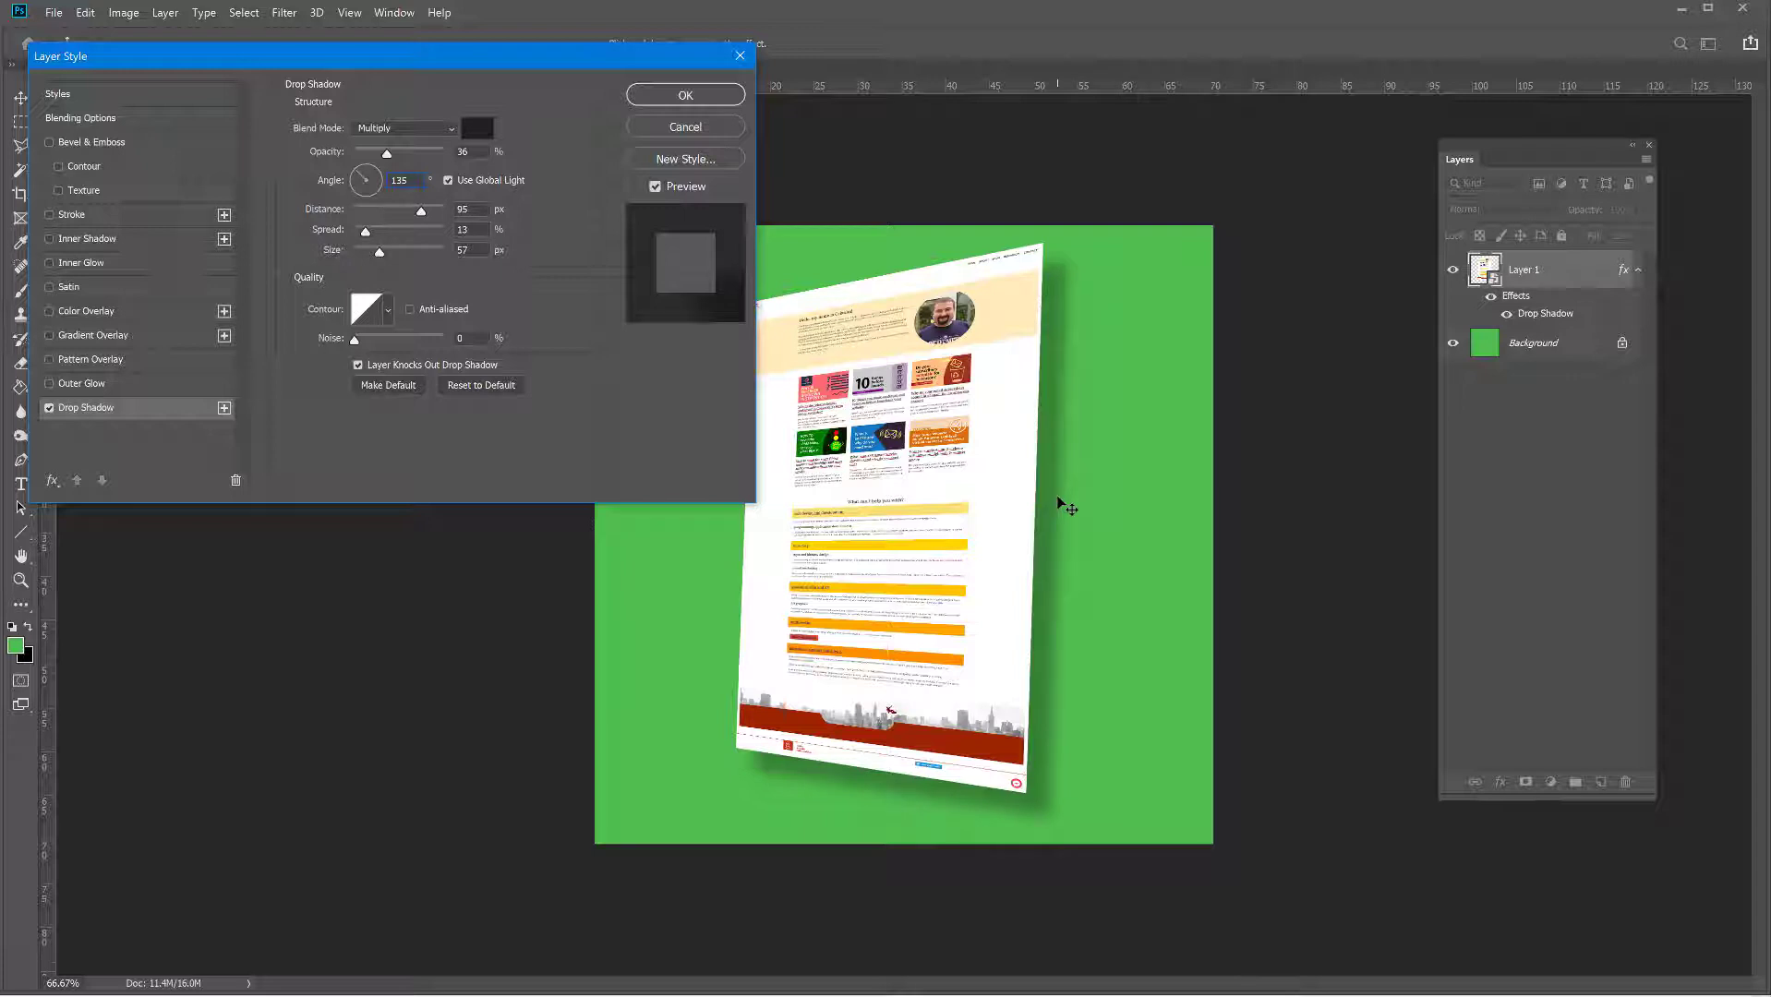
left_click_drag(1057, 499, 1052, 496)
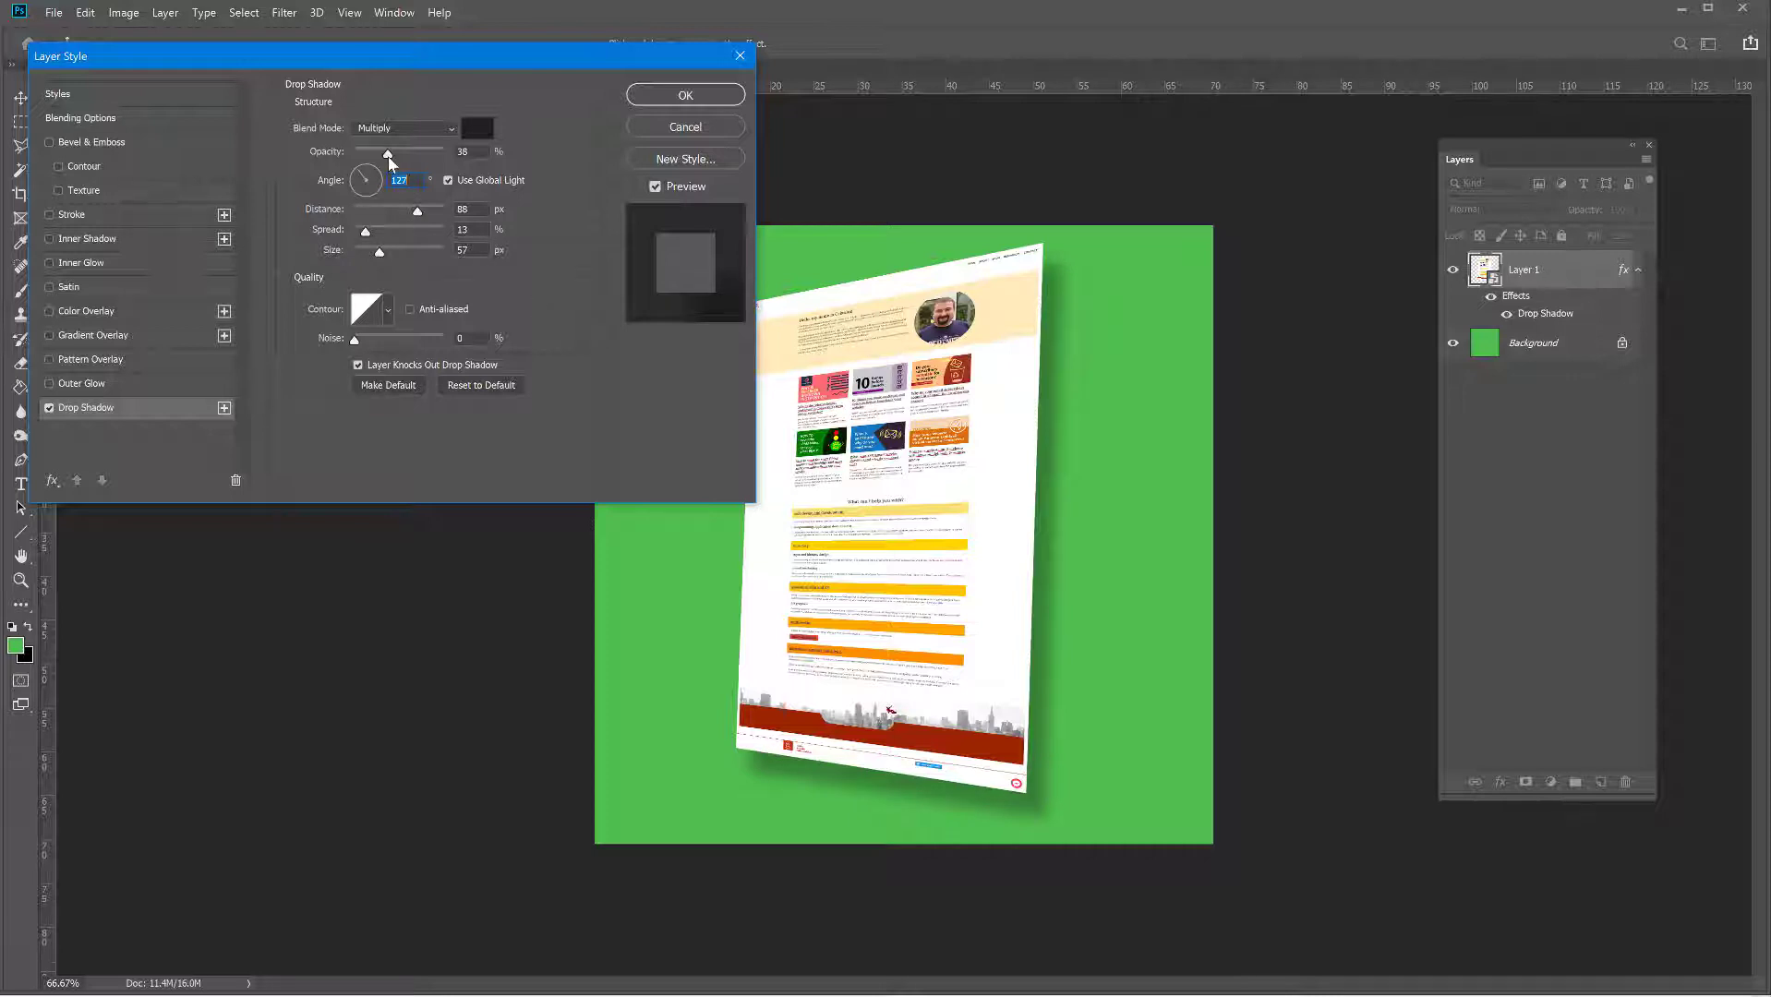
left_click_drag(387, 157, 384, 159)
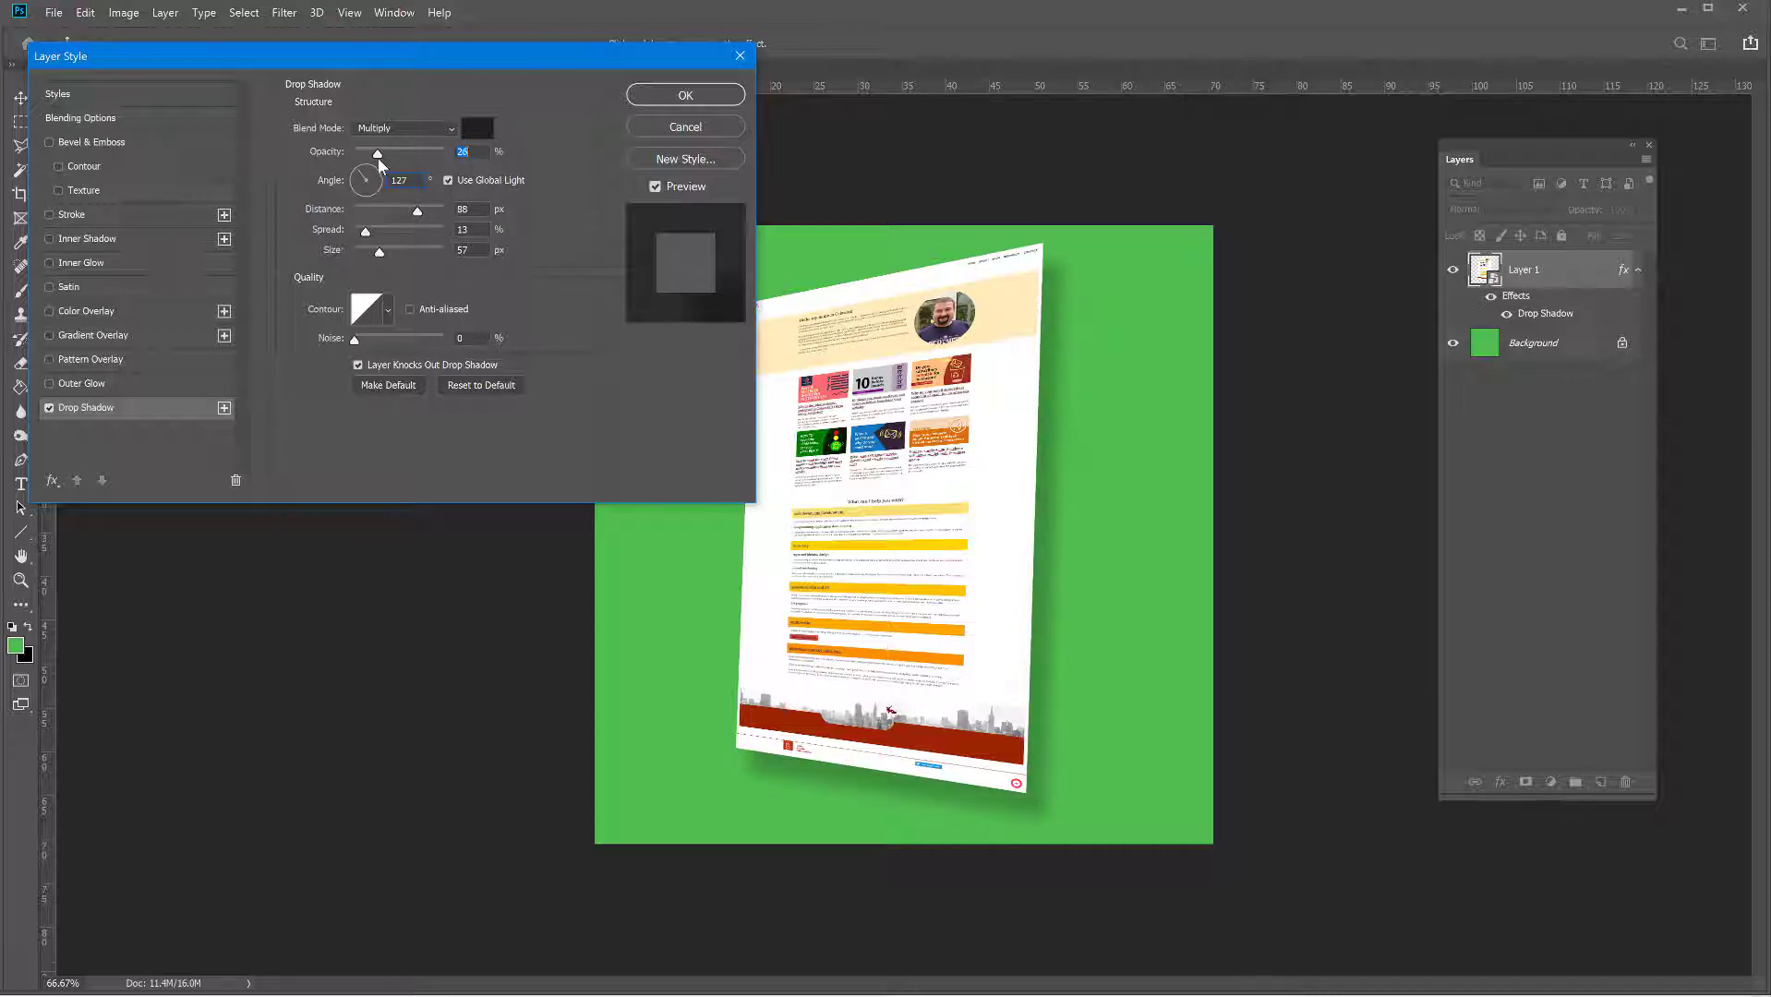
Step: Try a high spread on the drop shadow, set the spread to 0%, and apply the layer style
left_click_drag(365, 237, 437, 249)
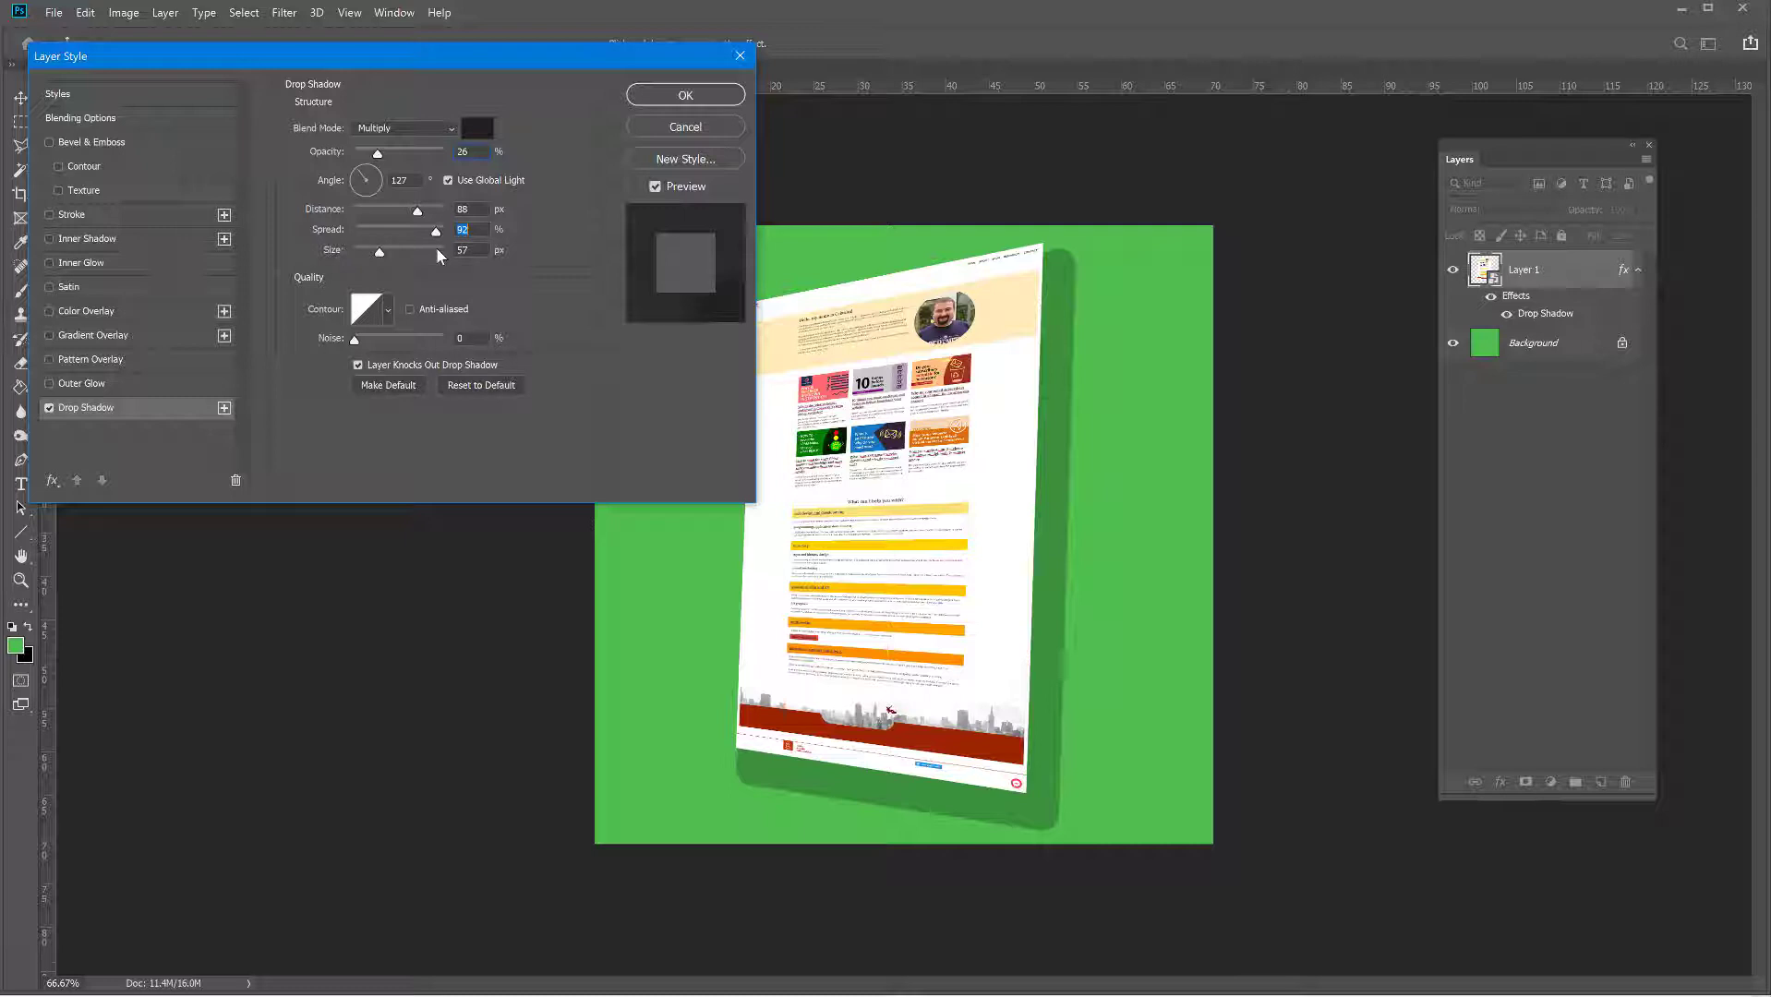
left_click_drag(437, 248, 346, 268)
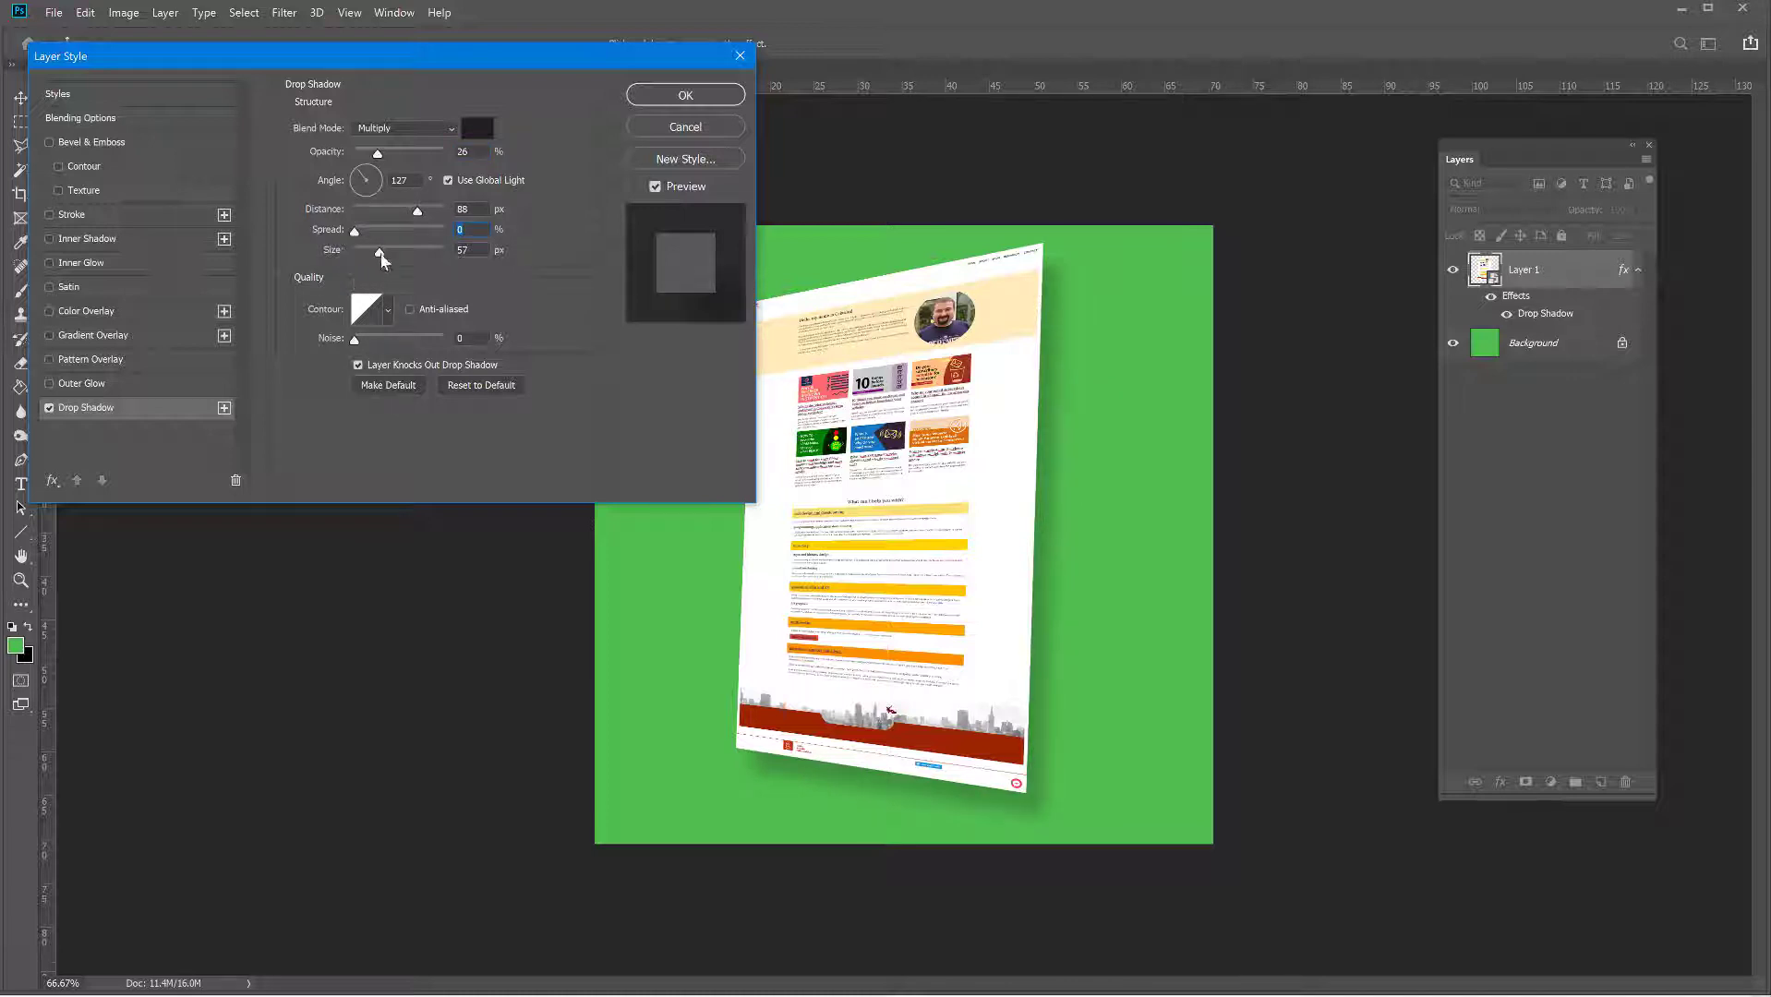
mouse_move(381, 256)
left_mouse_down()
mouse_move(413, 252)
mouse_move(354, 261)
mouse_move(395, 262)
mouse_move(370, 266)
mouse_move(384, 277)
left_mouse_up()
mouse_move(910, 393)
left_mouse_down()
mouse_move(909, 418)
mouse_move(909, 395)
left_mouse_up()
left_click_drag(887, 483, 891, 481)
left_click(686, 96)
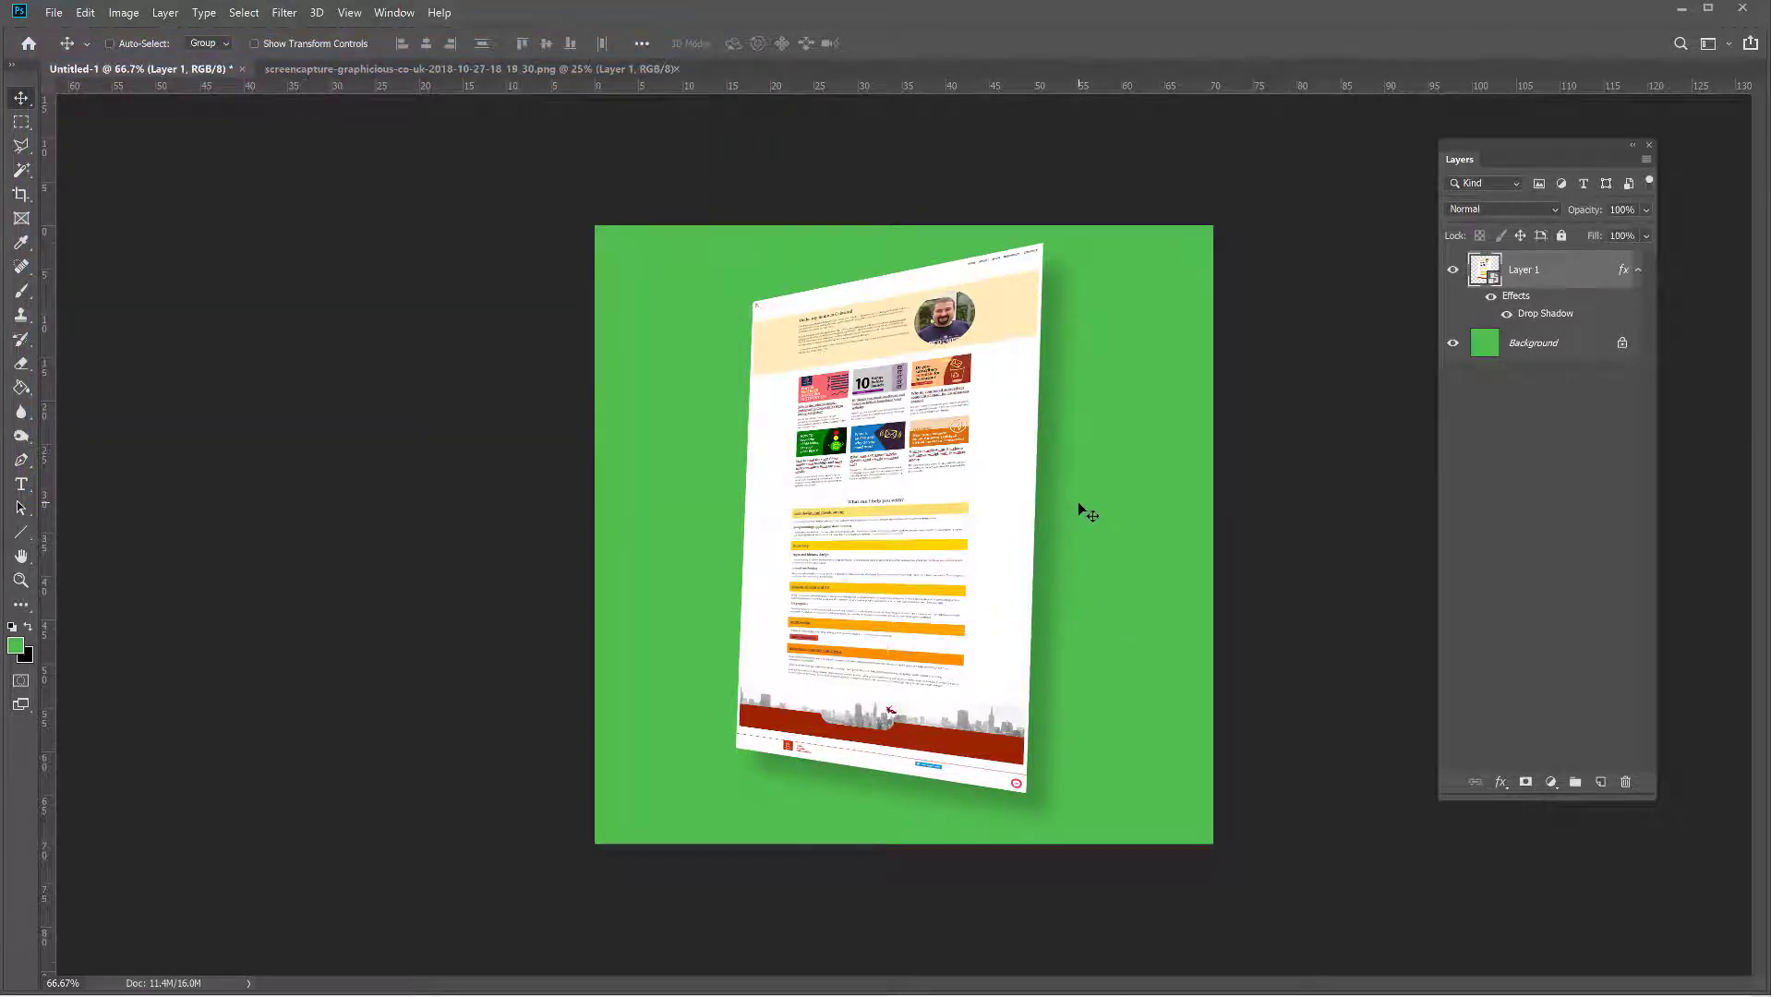
Step: Move the website capture toward the right edge of the canvas and delete the green Background layer
left_click_drag(1019, 510, 1062, 515)
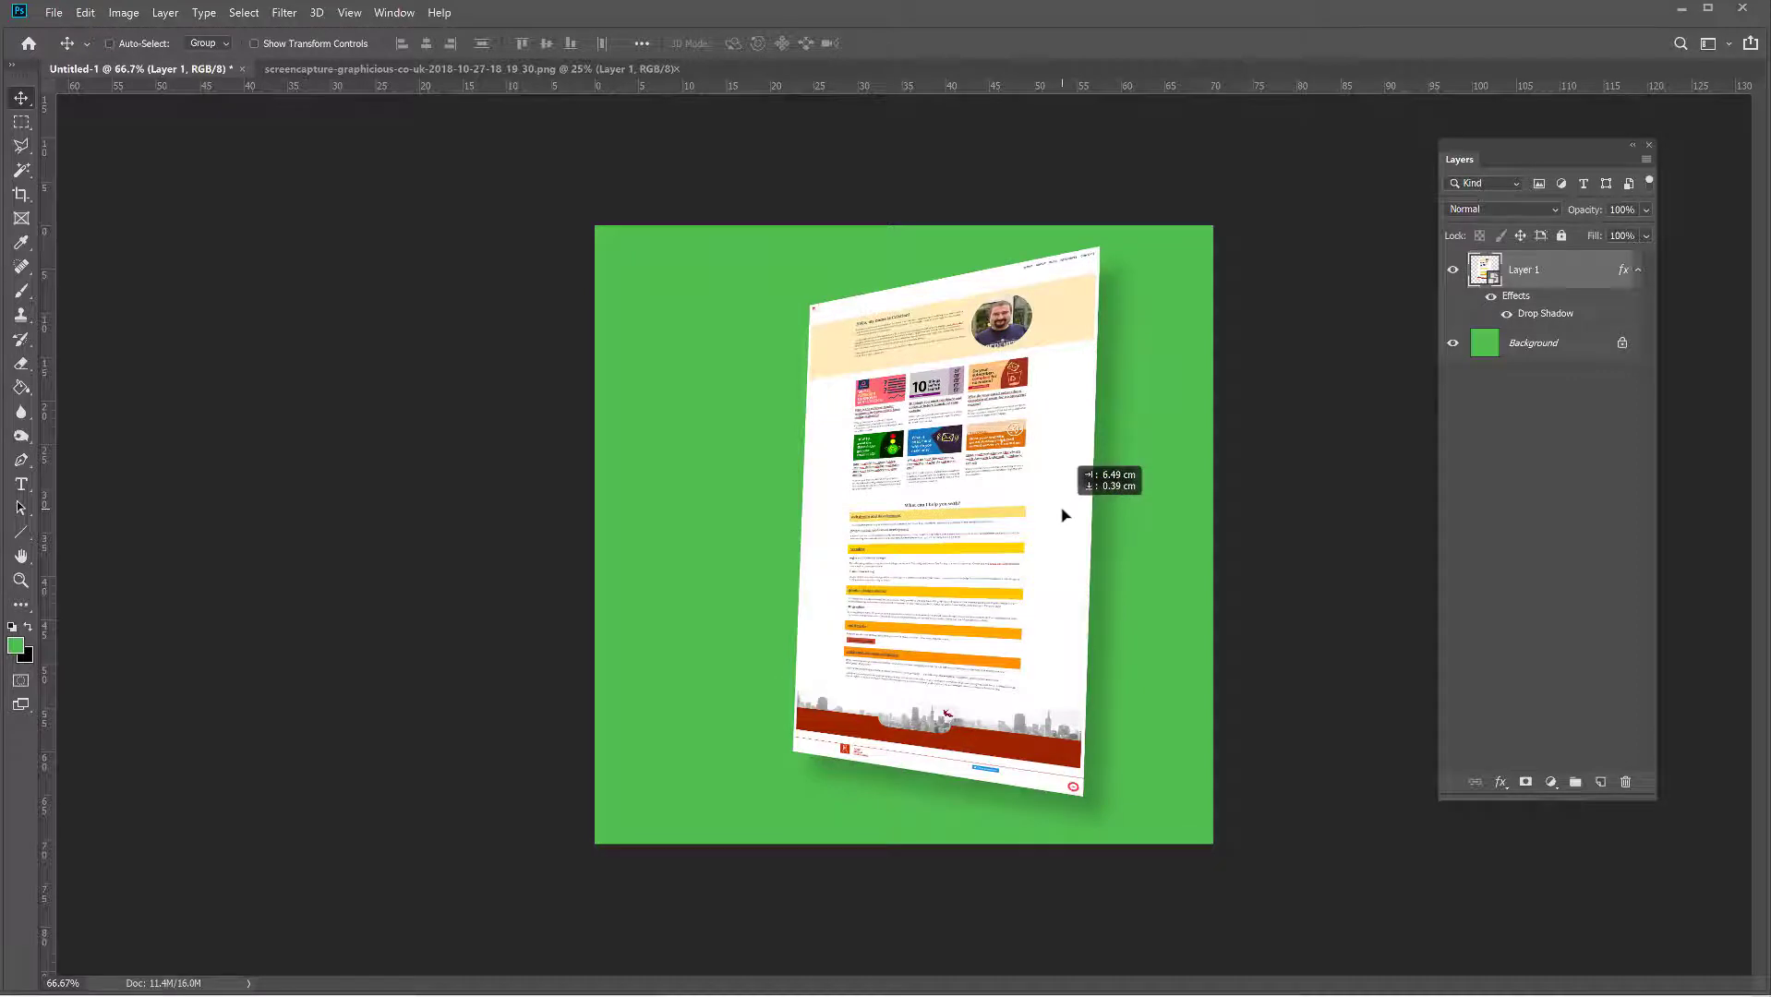
left_click_drag(1062, 516, 1101, 519)
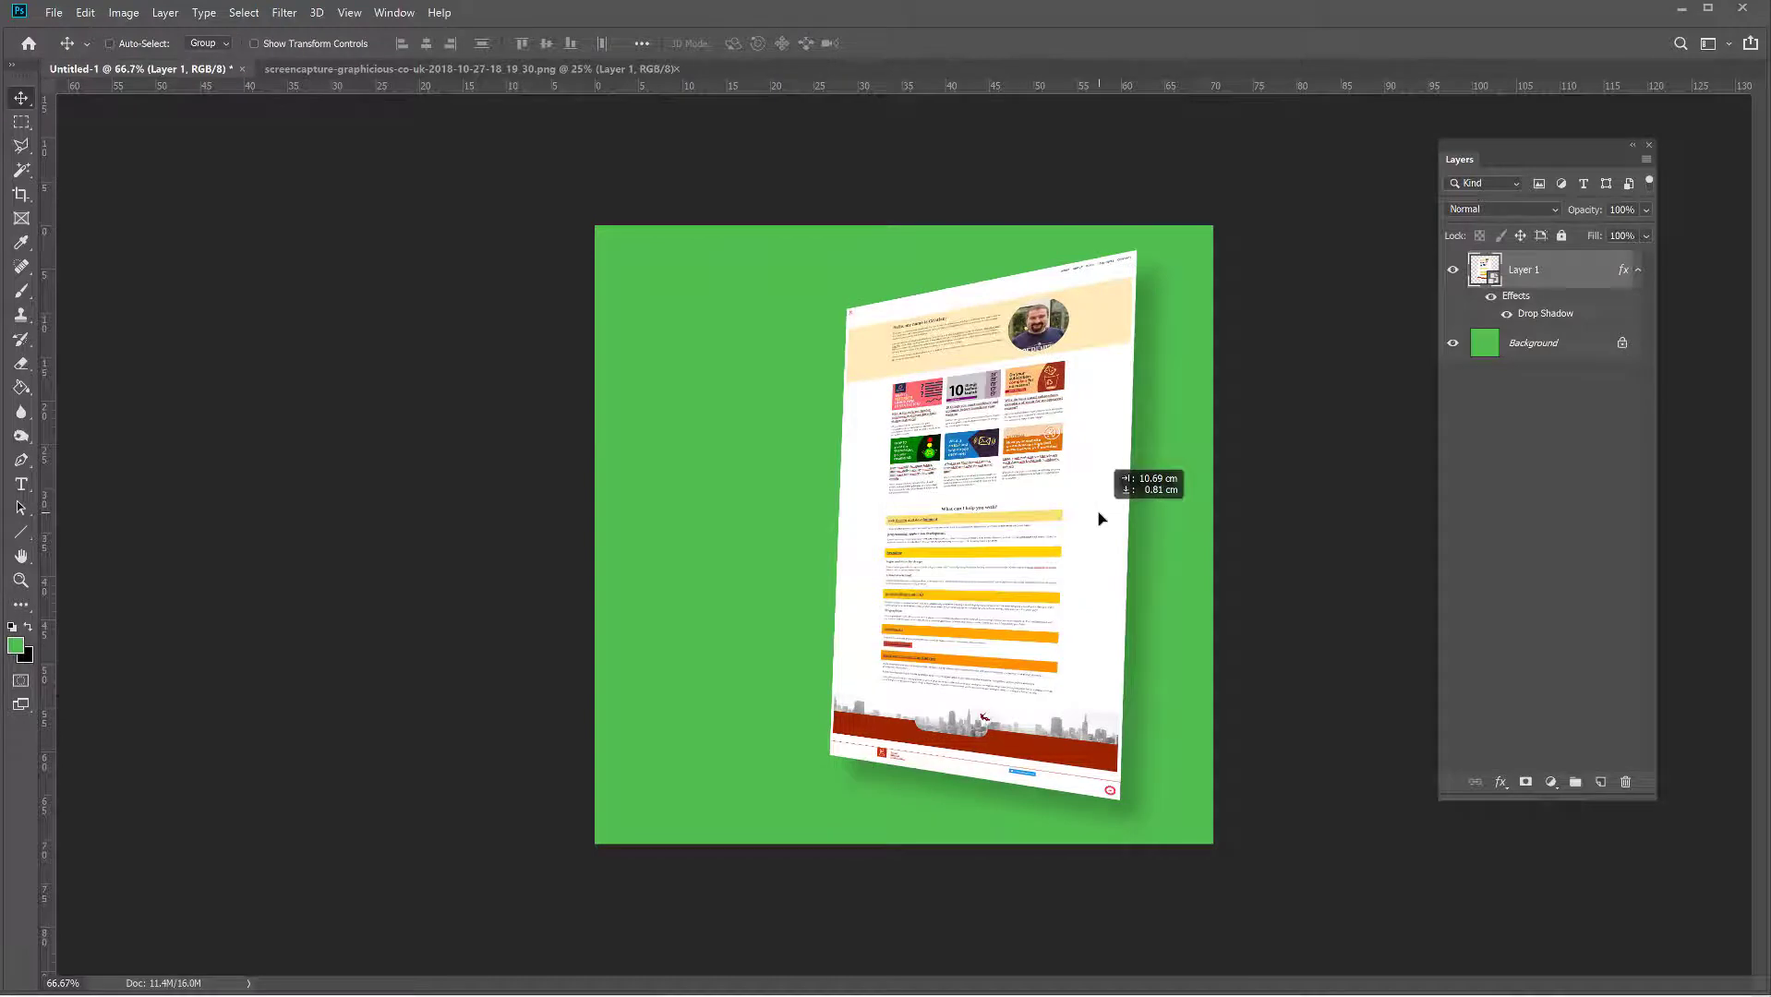
left_click_drag(1099, 519, 1113, 517)
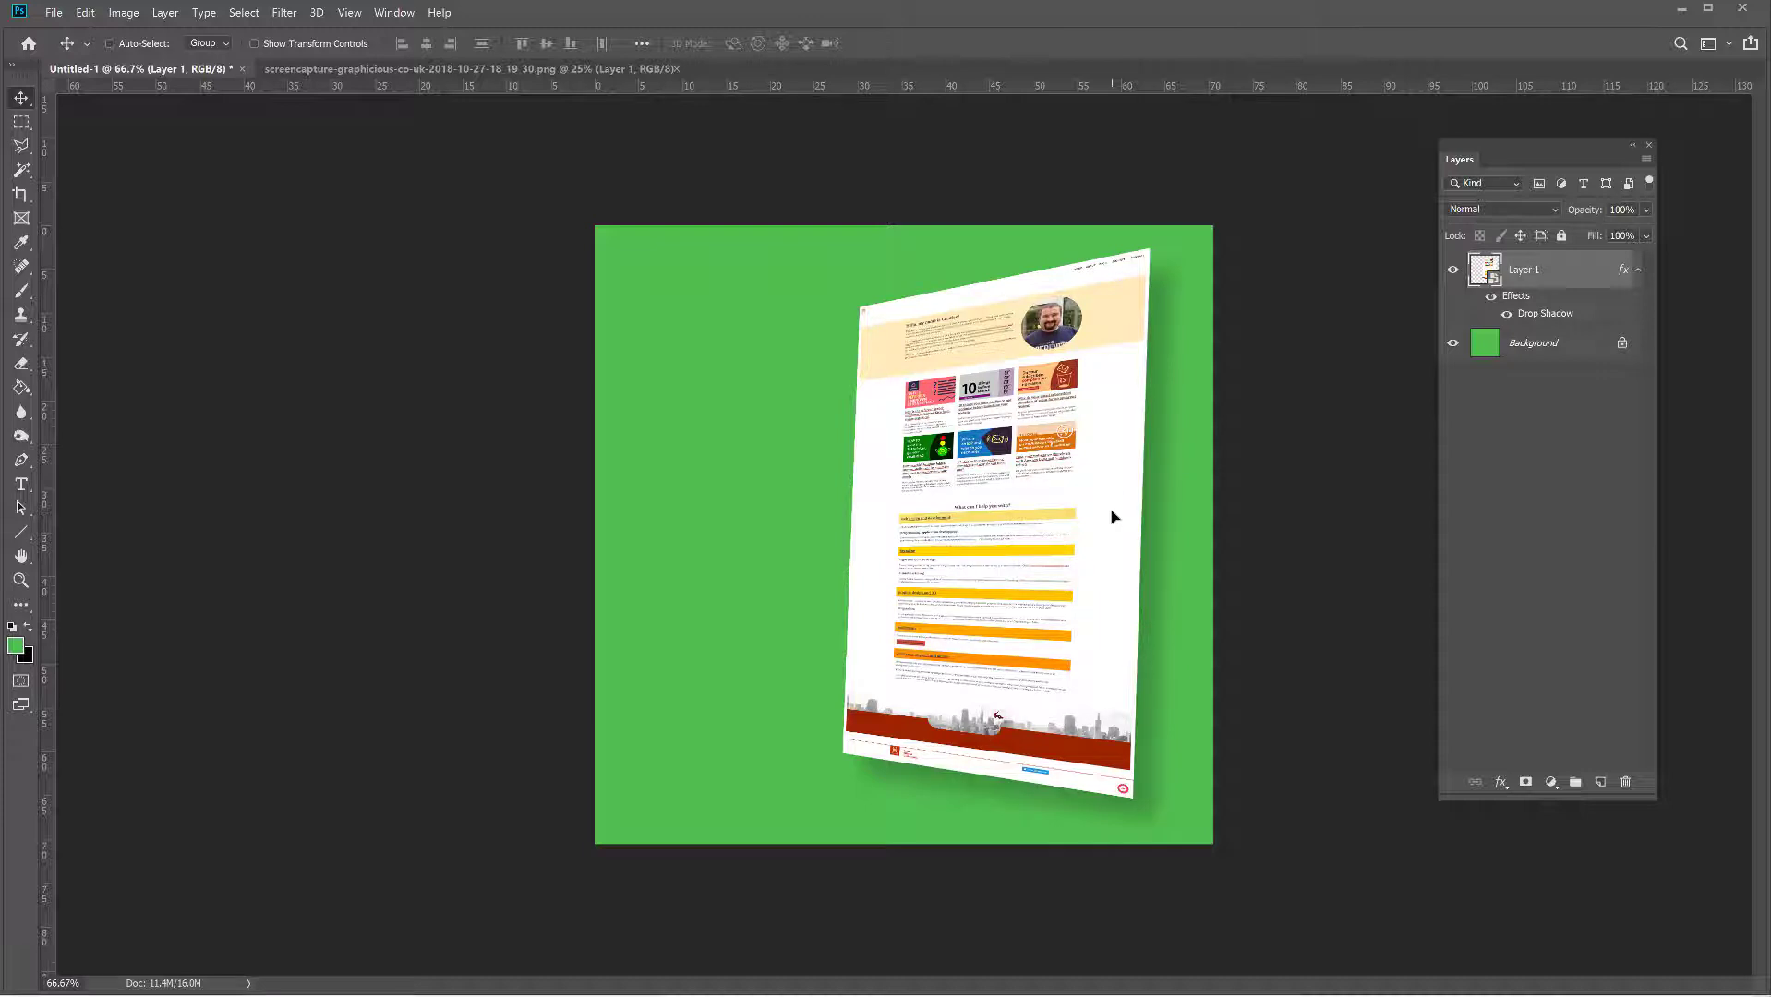
left_click(1533, 351)
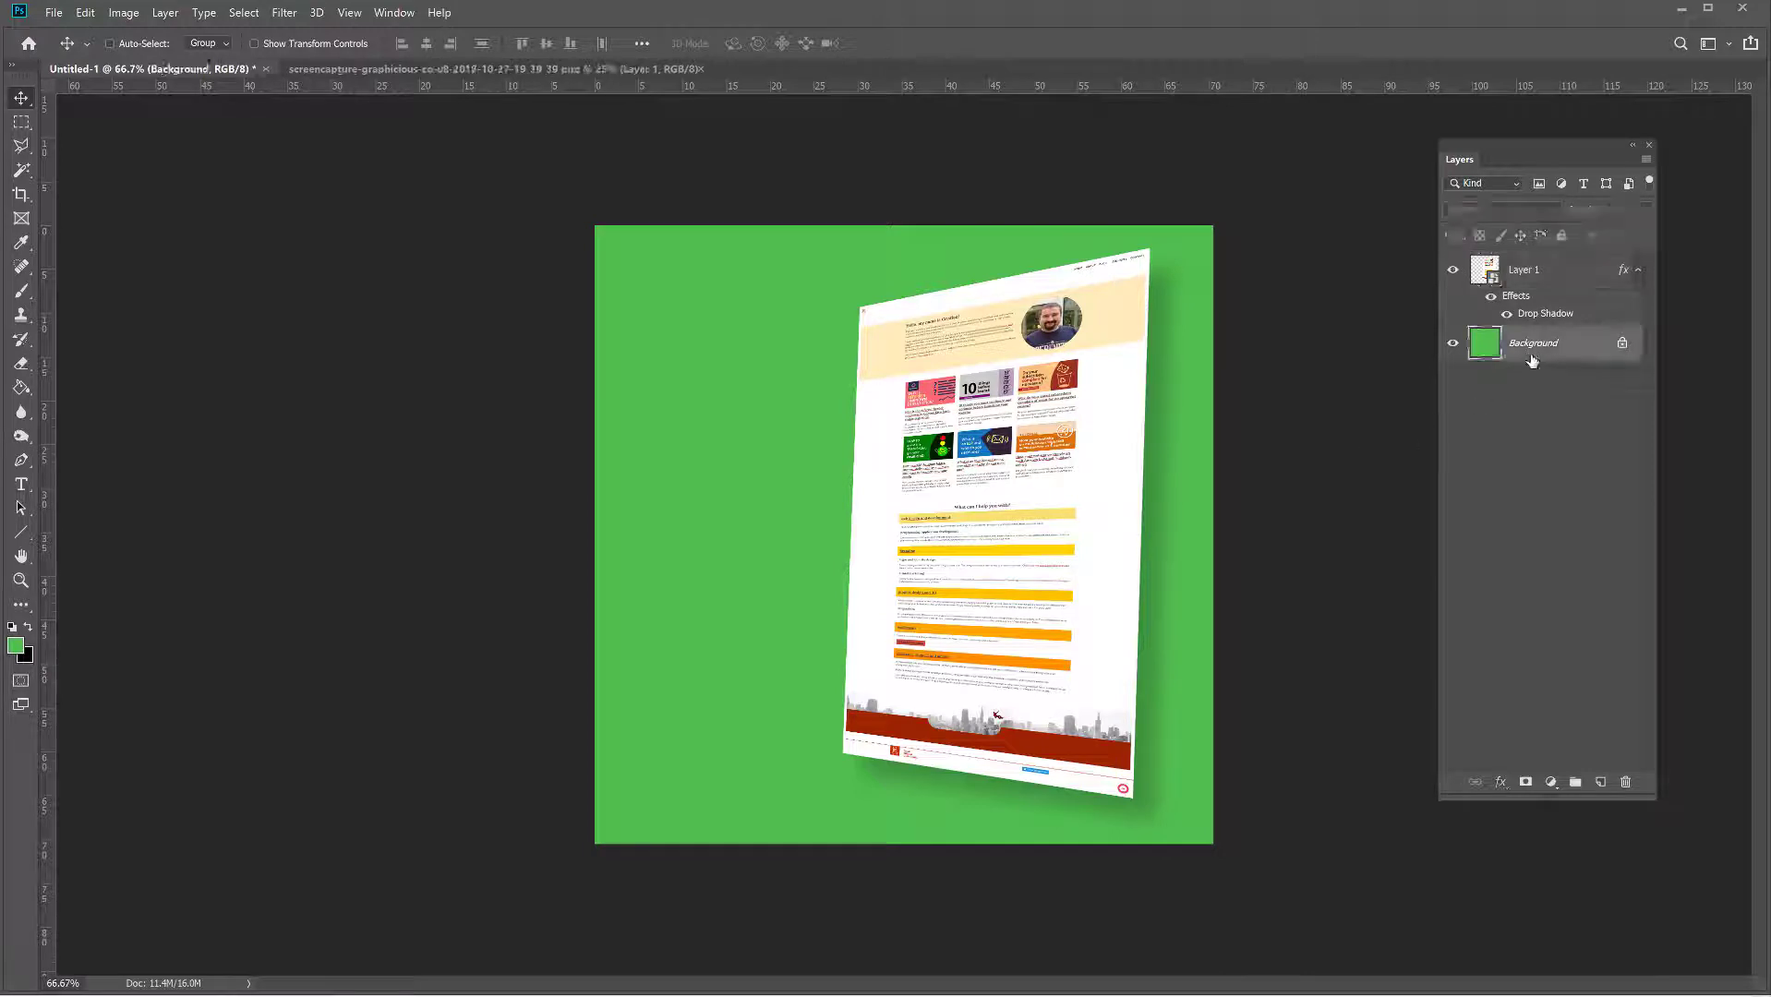
left_click(1625, 785)
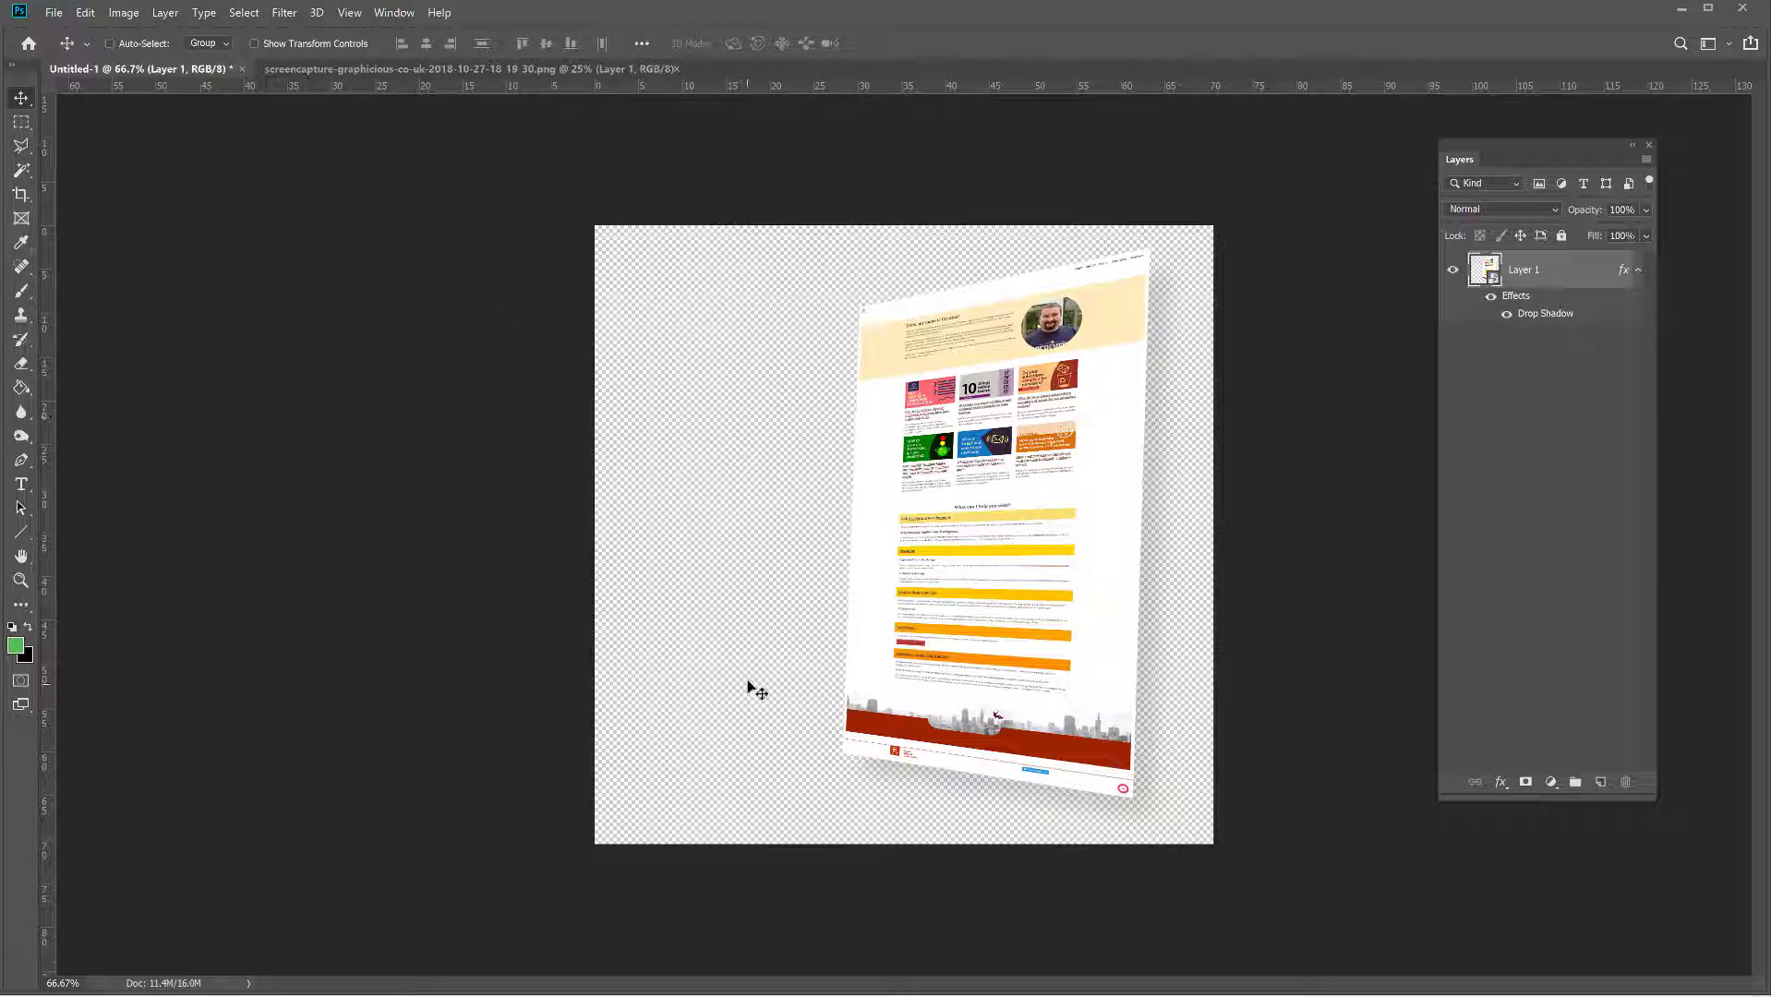
Step: Crop the canvas to a rectangular selection around the website capture and its shadow, spanning the full canvas height
left_click(21, 122)
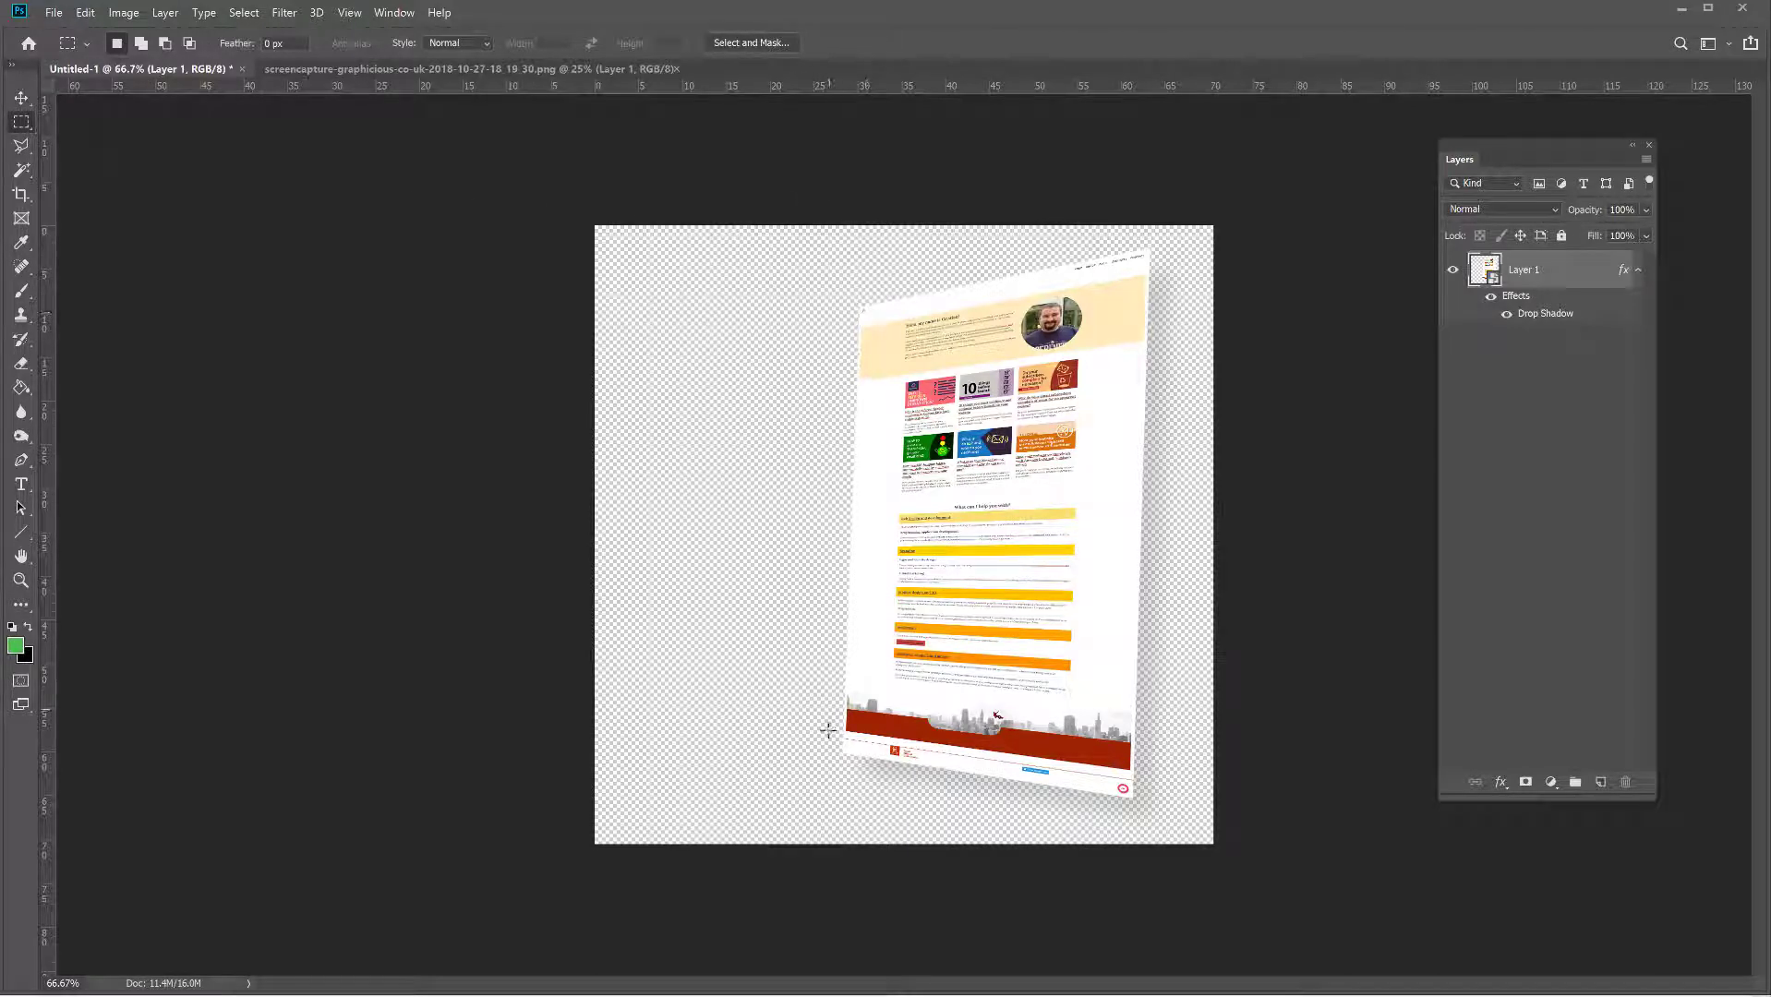
left_click_drag(808, 203, 1267, 845)
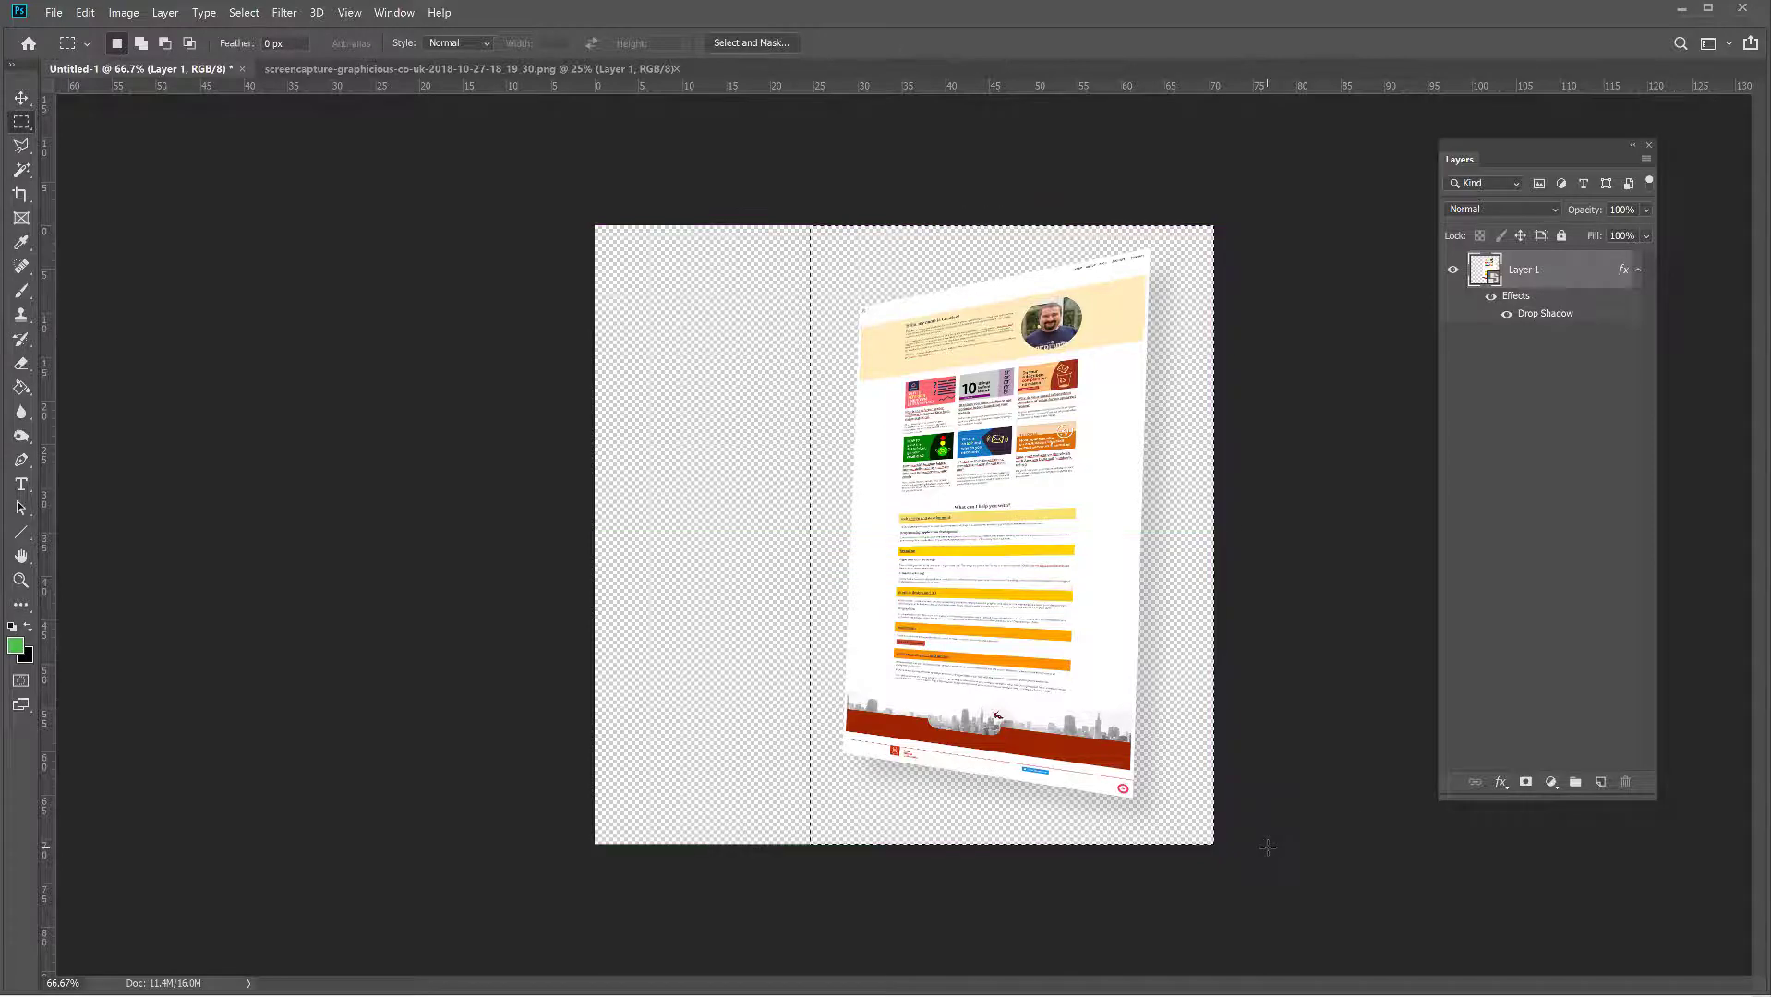
left_click(125, 13)
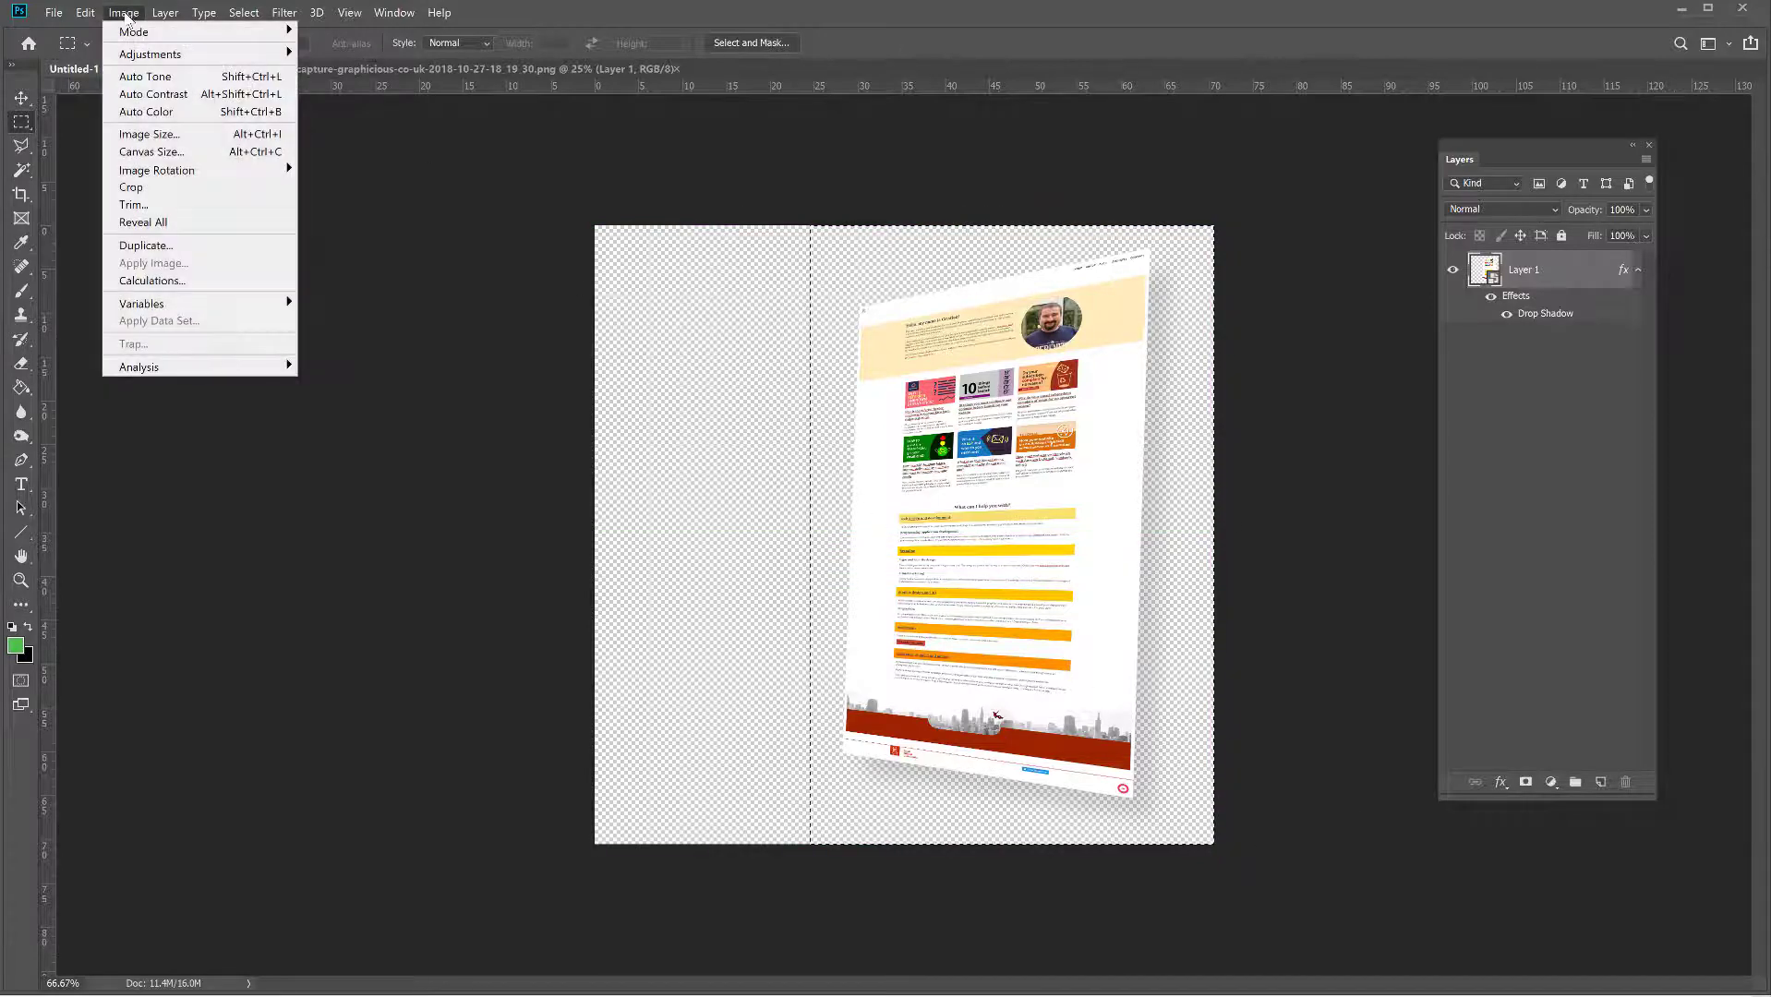
left_click(149, 187)
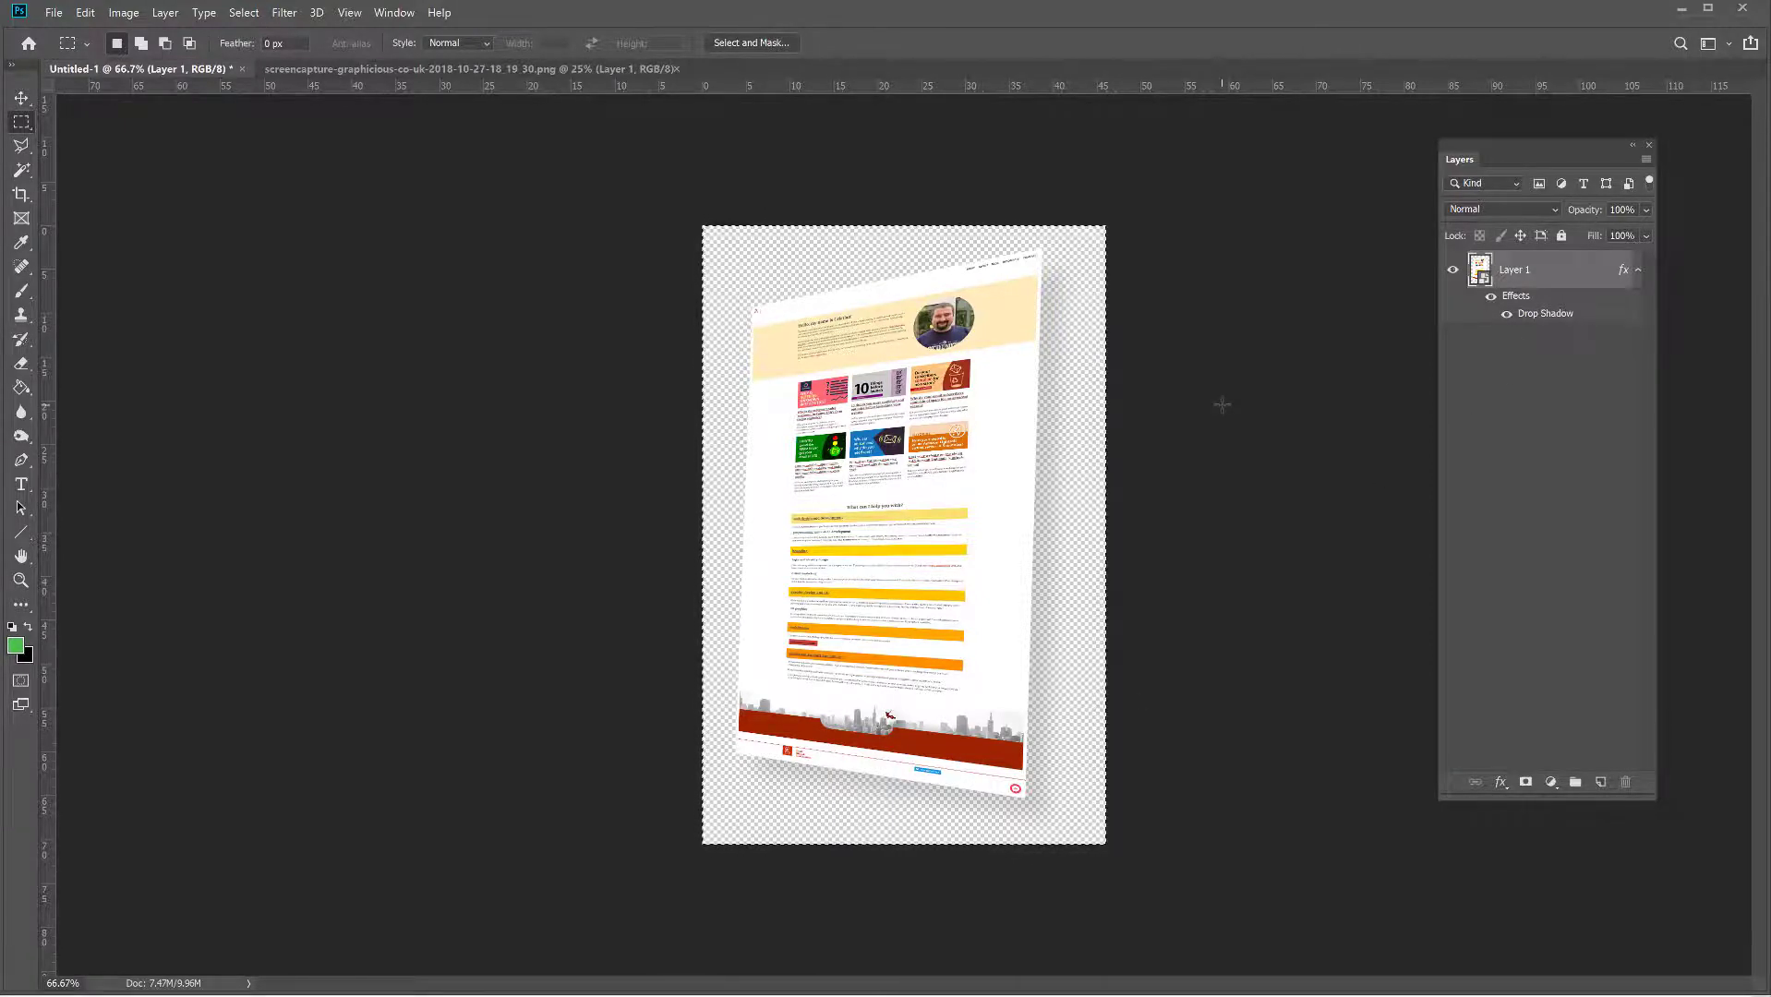
Step: Start a Save for Web (Legacy) export of the cropped image with PNG-24 as the file format
key("ctrl+plus")
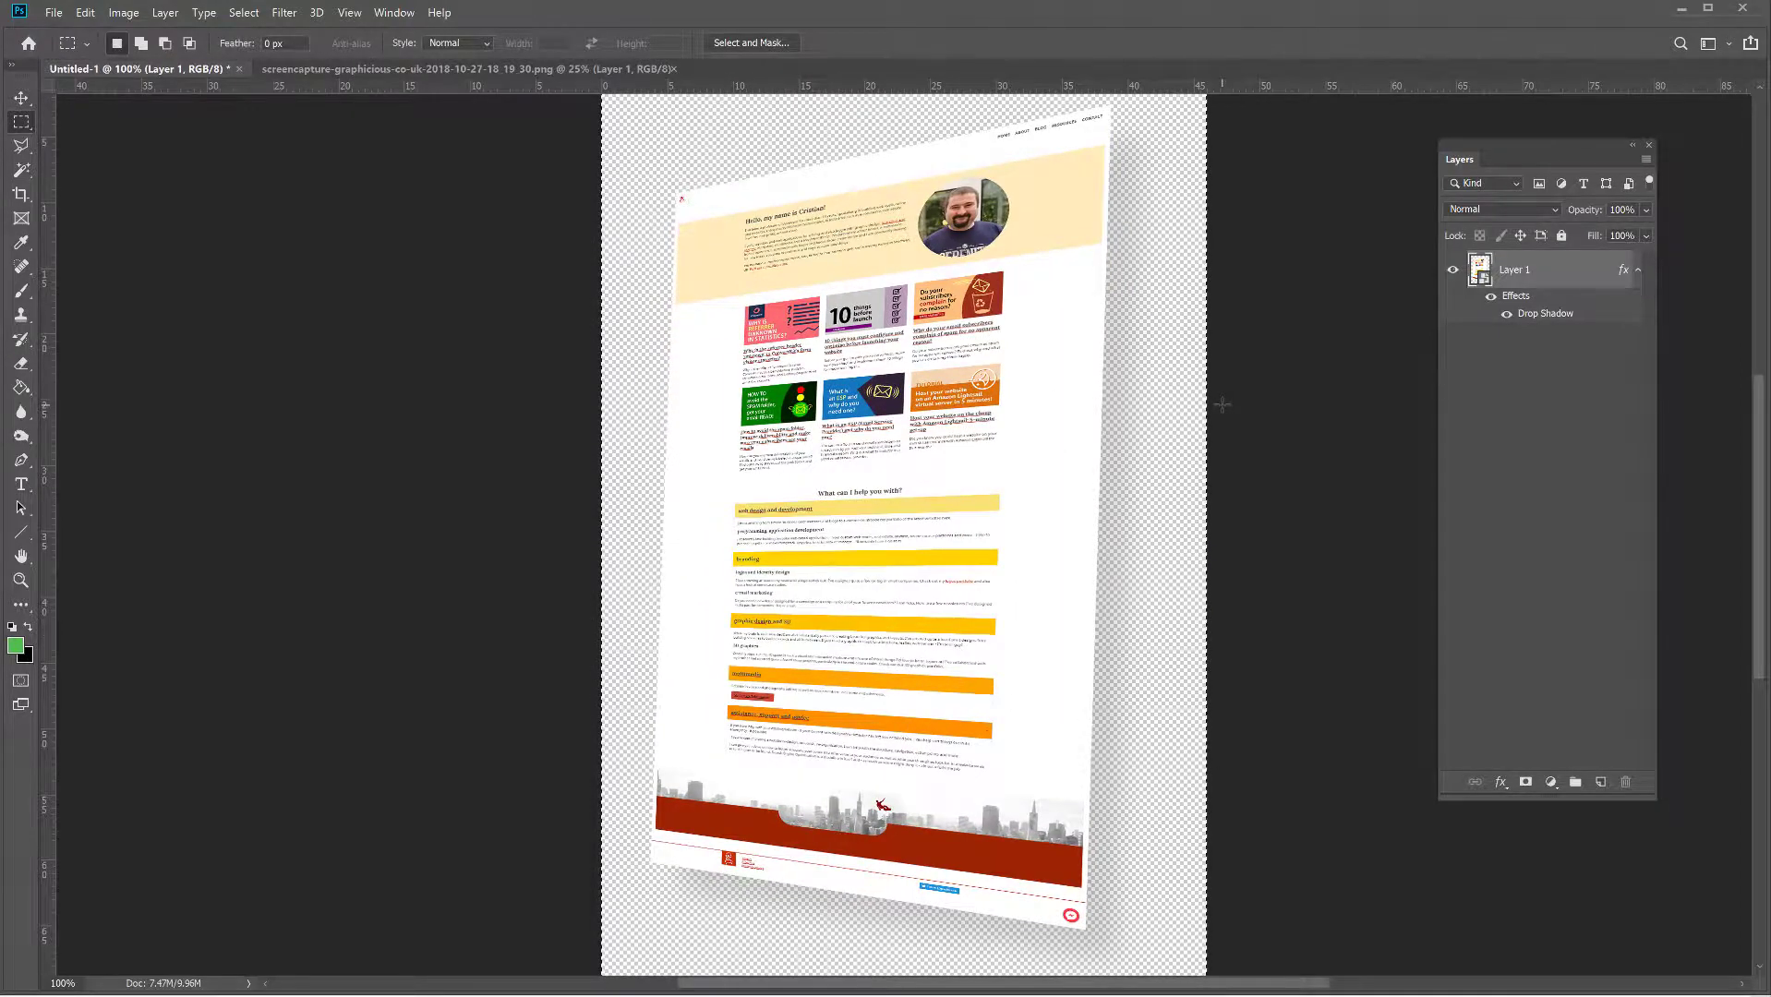
key("ctrl+minus")
left_click(52, 13)
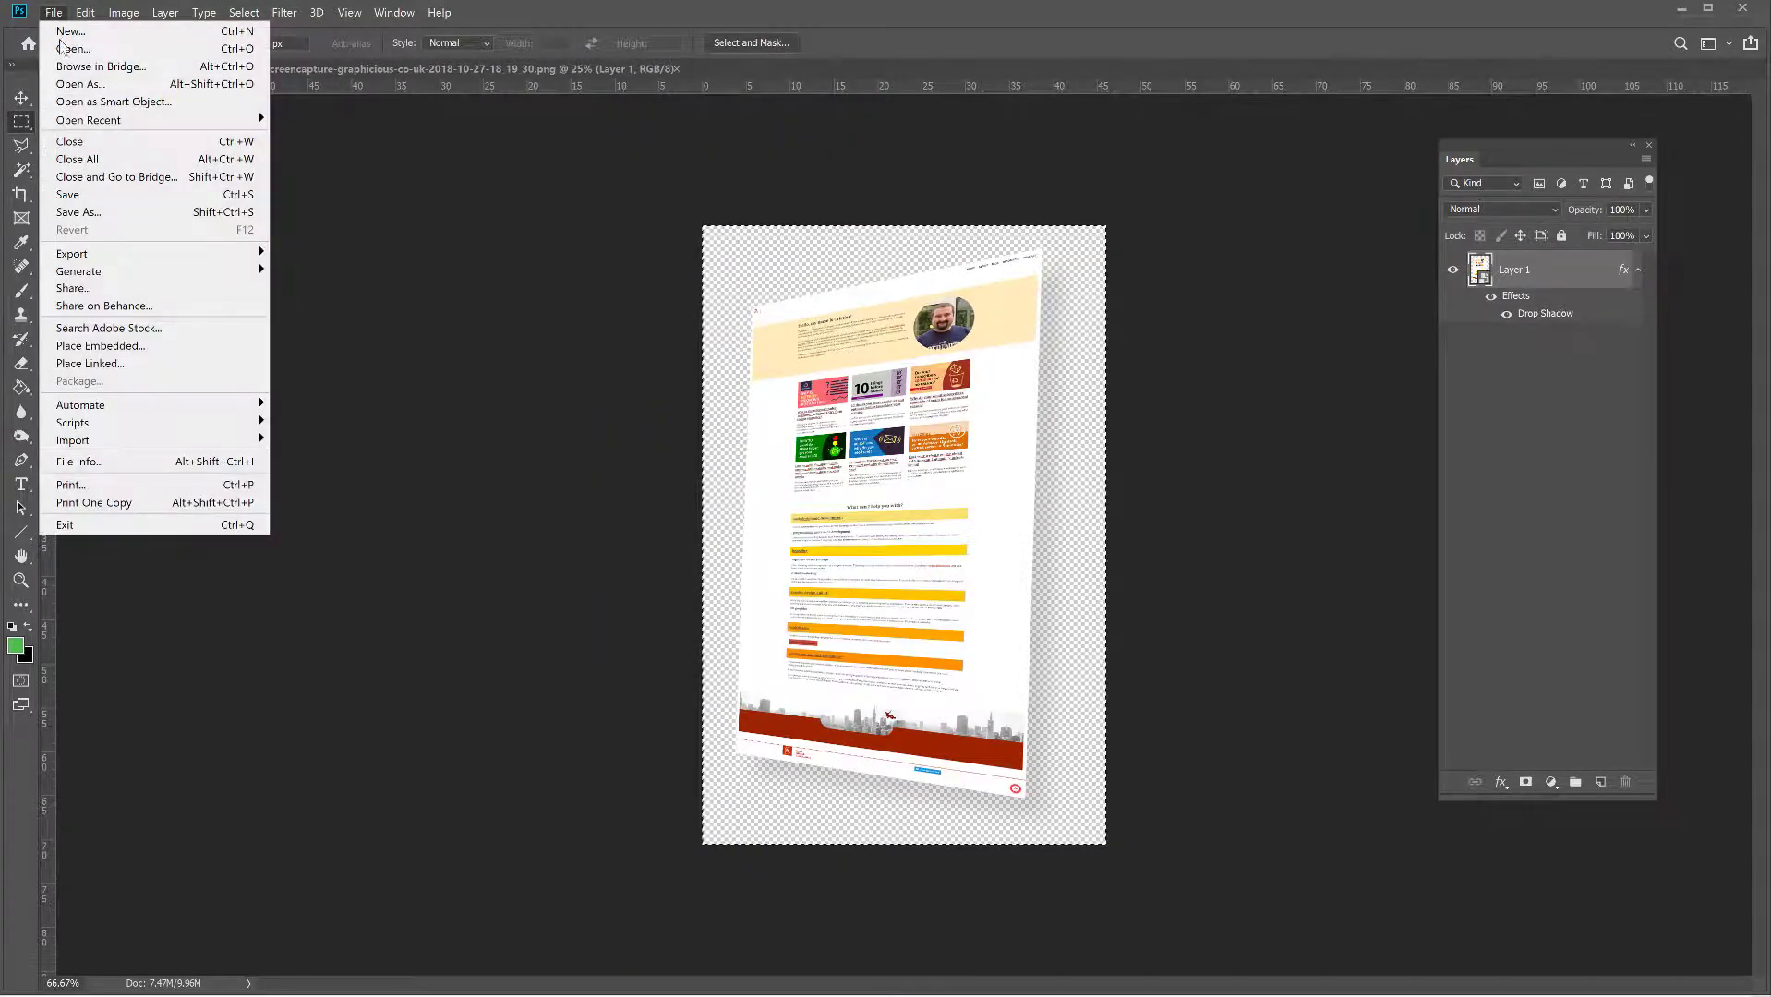
mouse_move(99, 256)
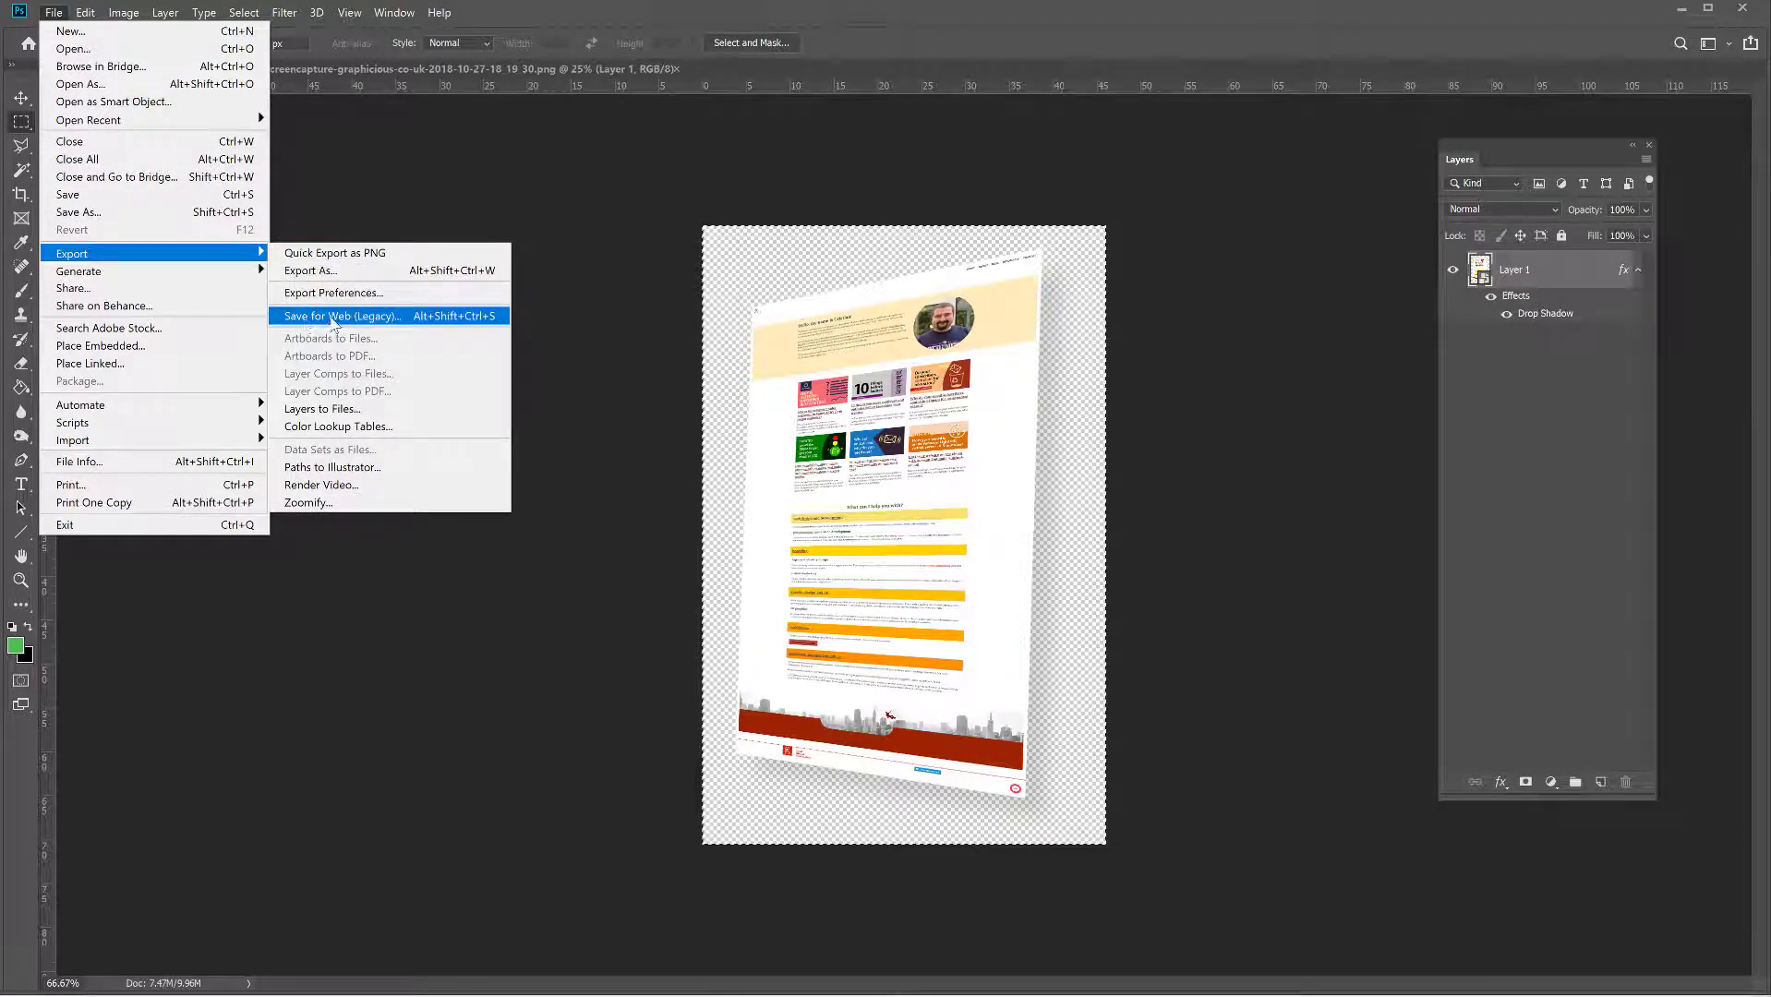
left_click(386, 318)
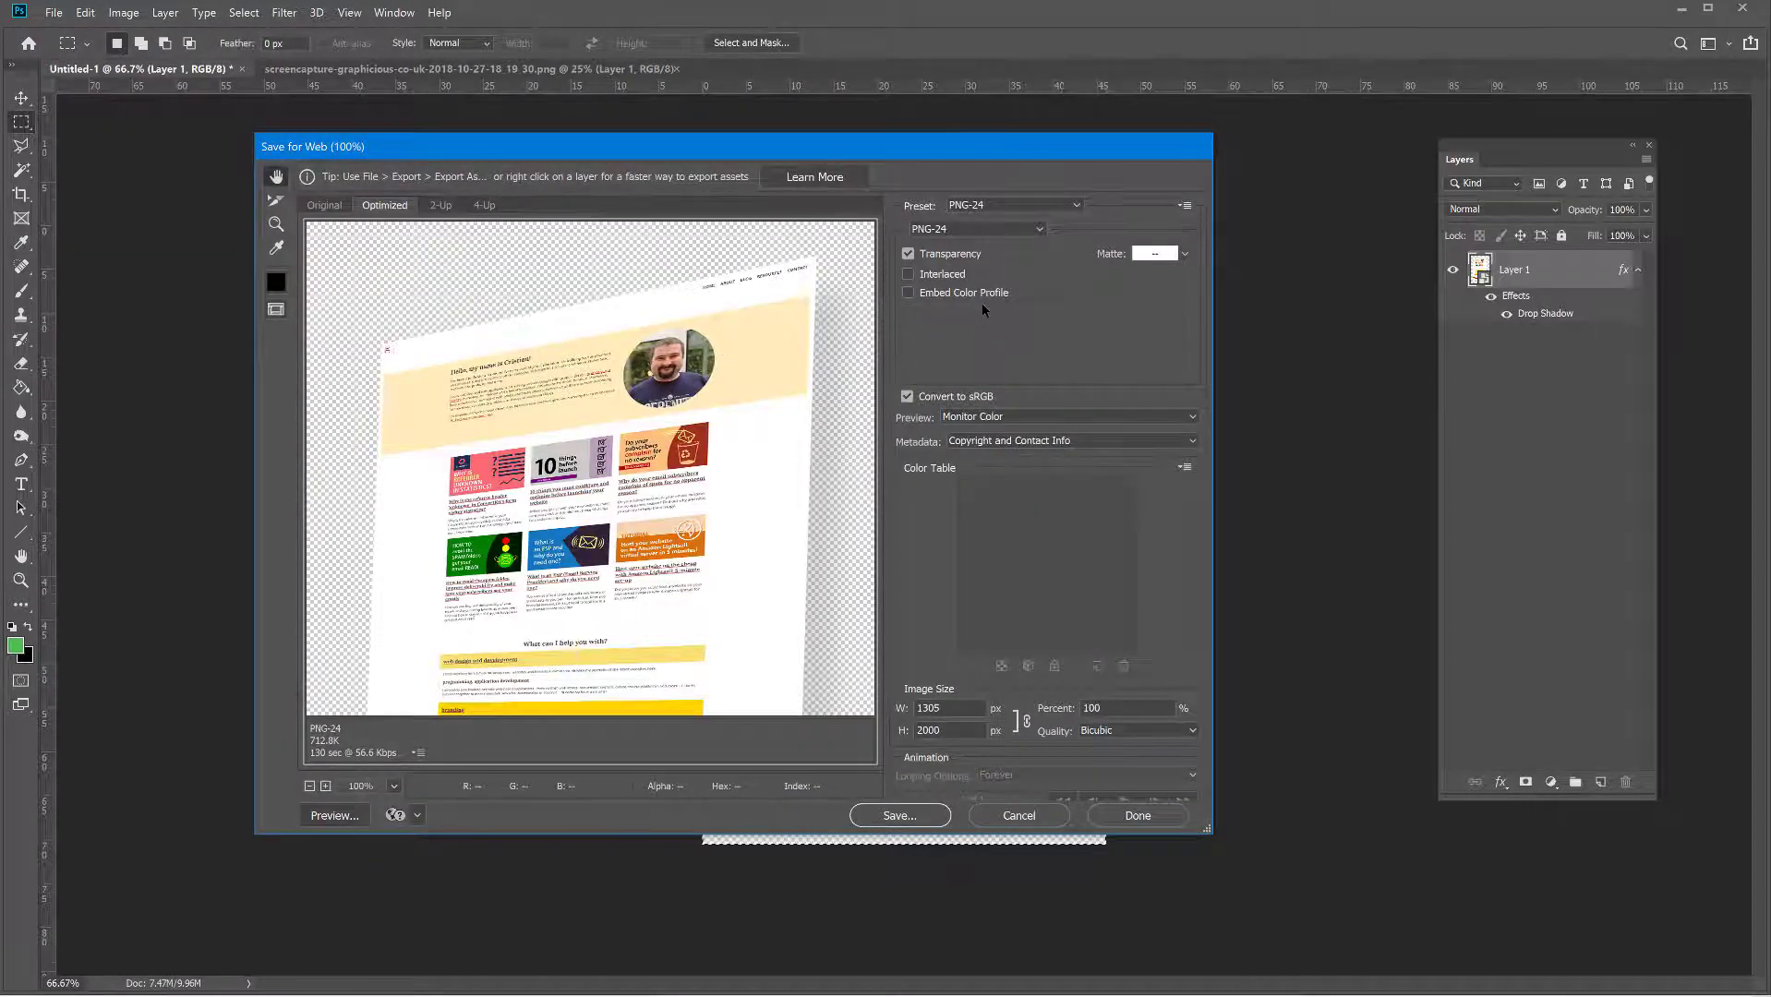
left_click(930, 231)
left_click(932, 231)
left_click(952, 231)
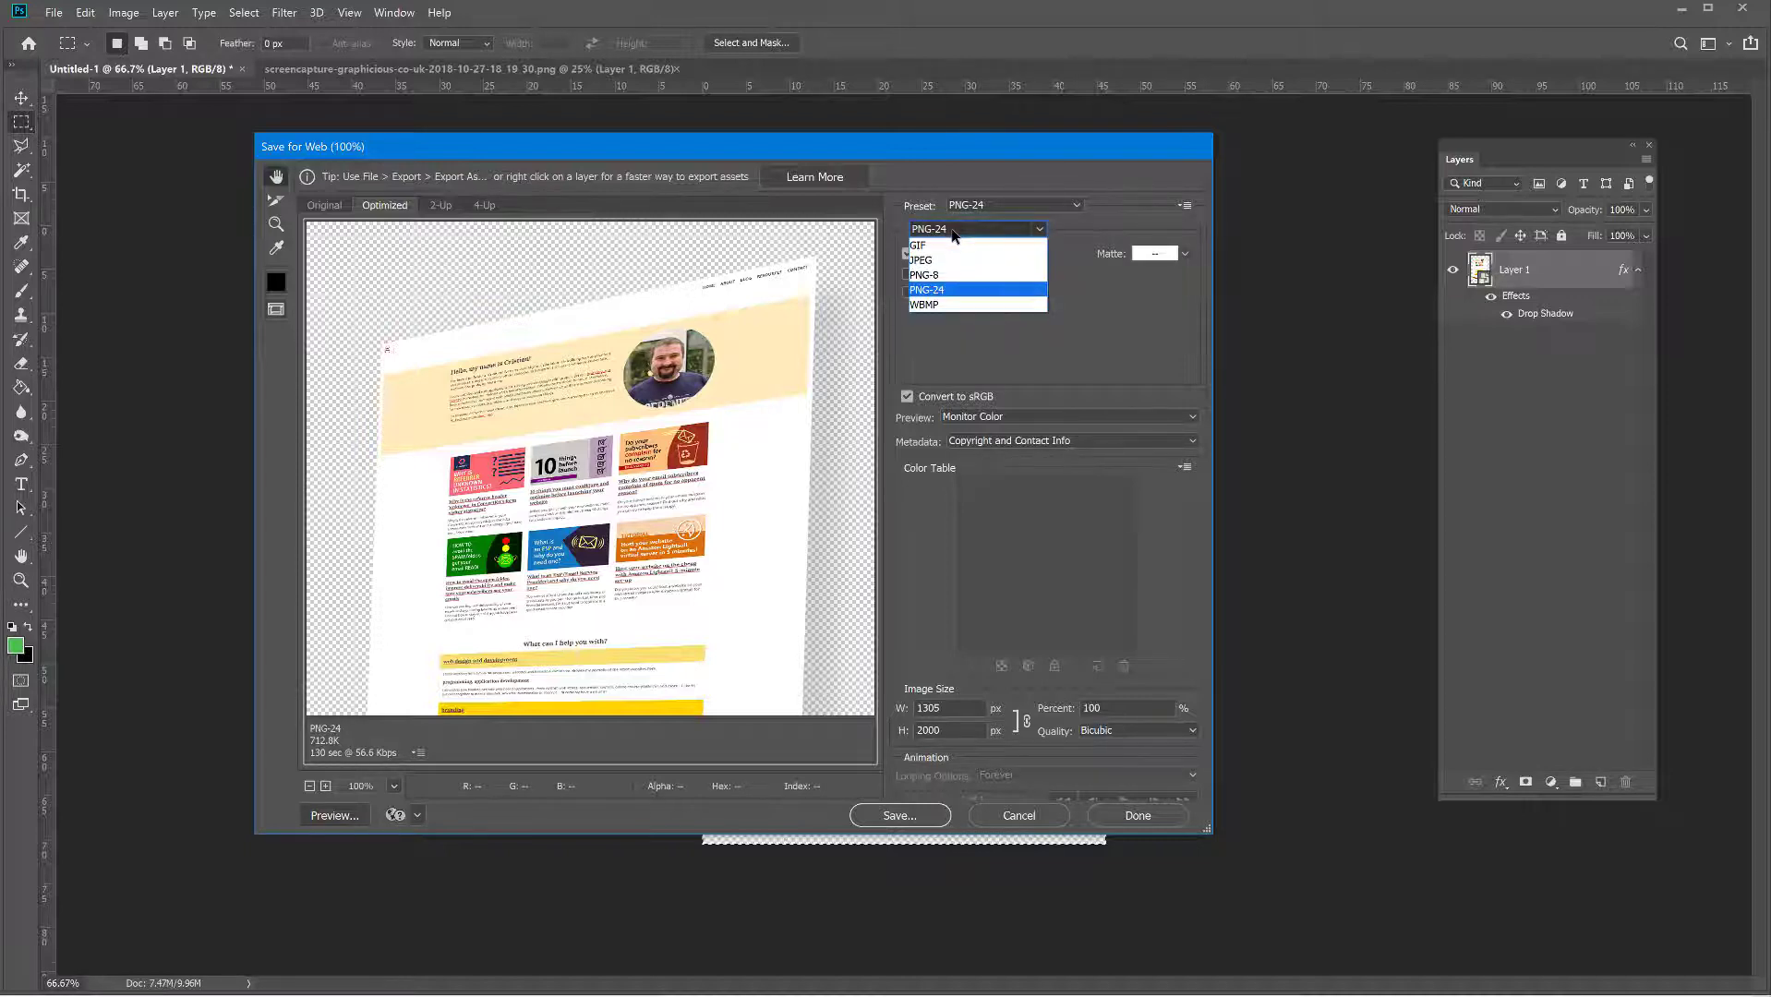
left_click(955, 294)
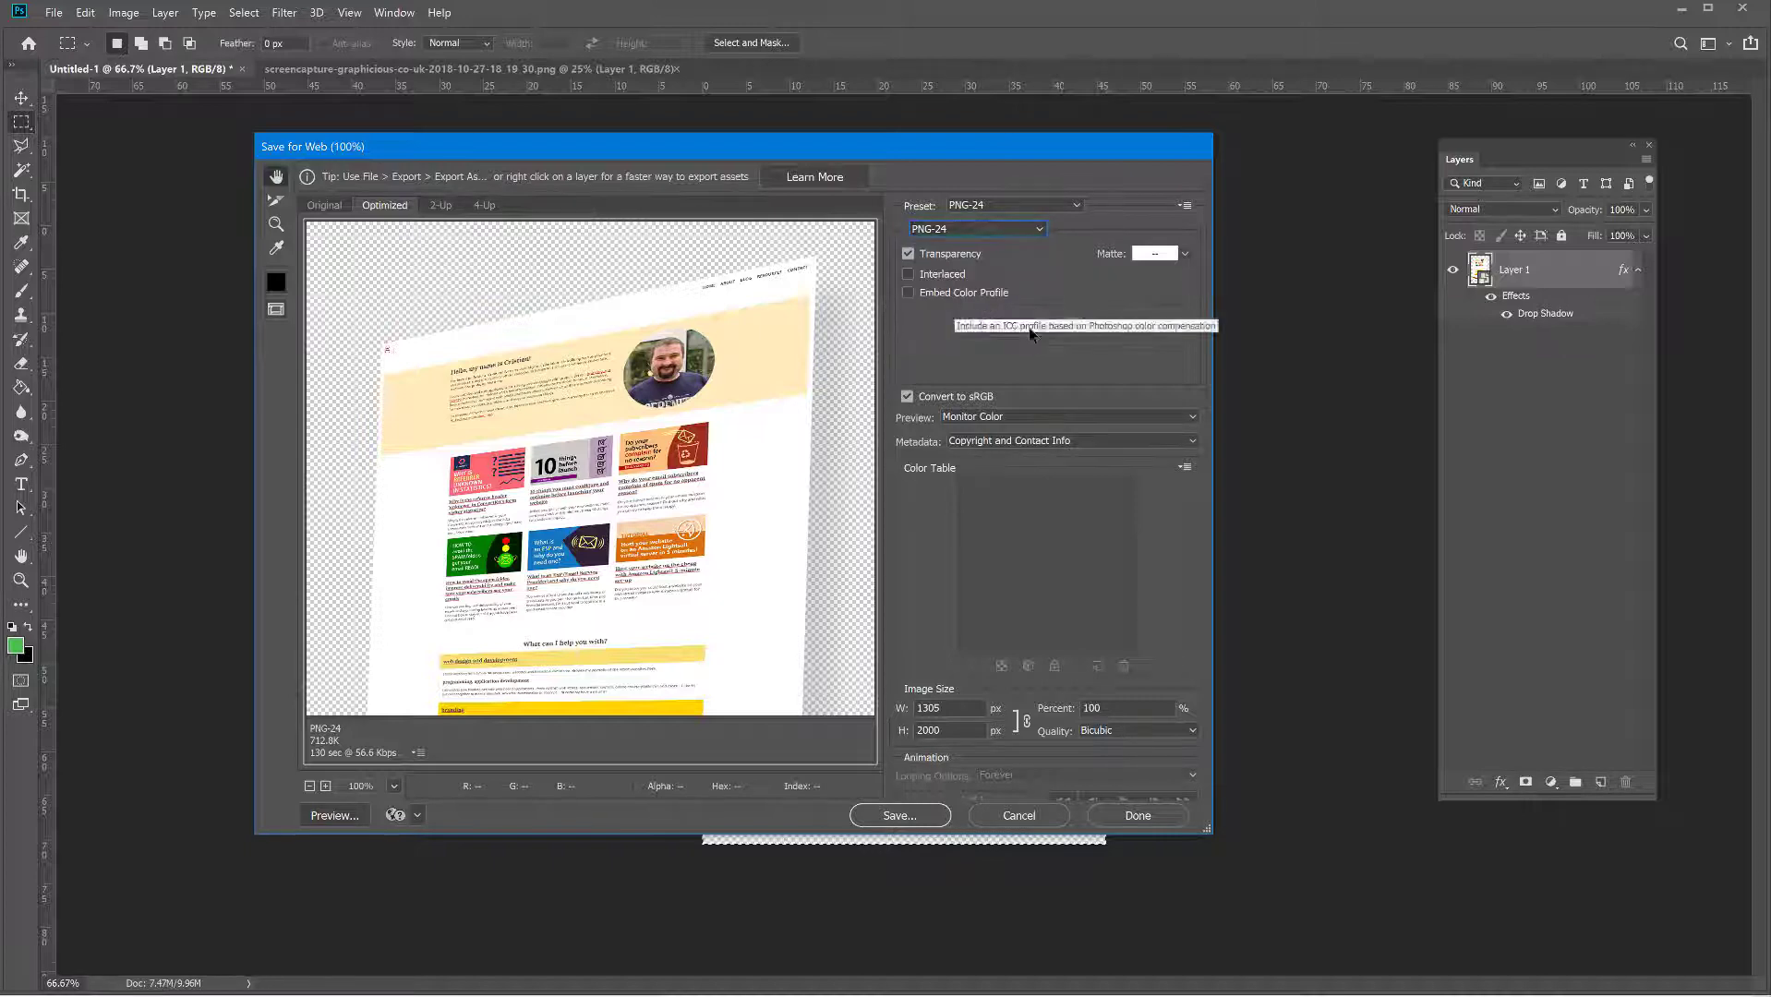
Step: Preview the PNG-24 export with transparency disabled, and re-enable transparency
left_click(918, 260)
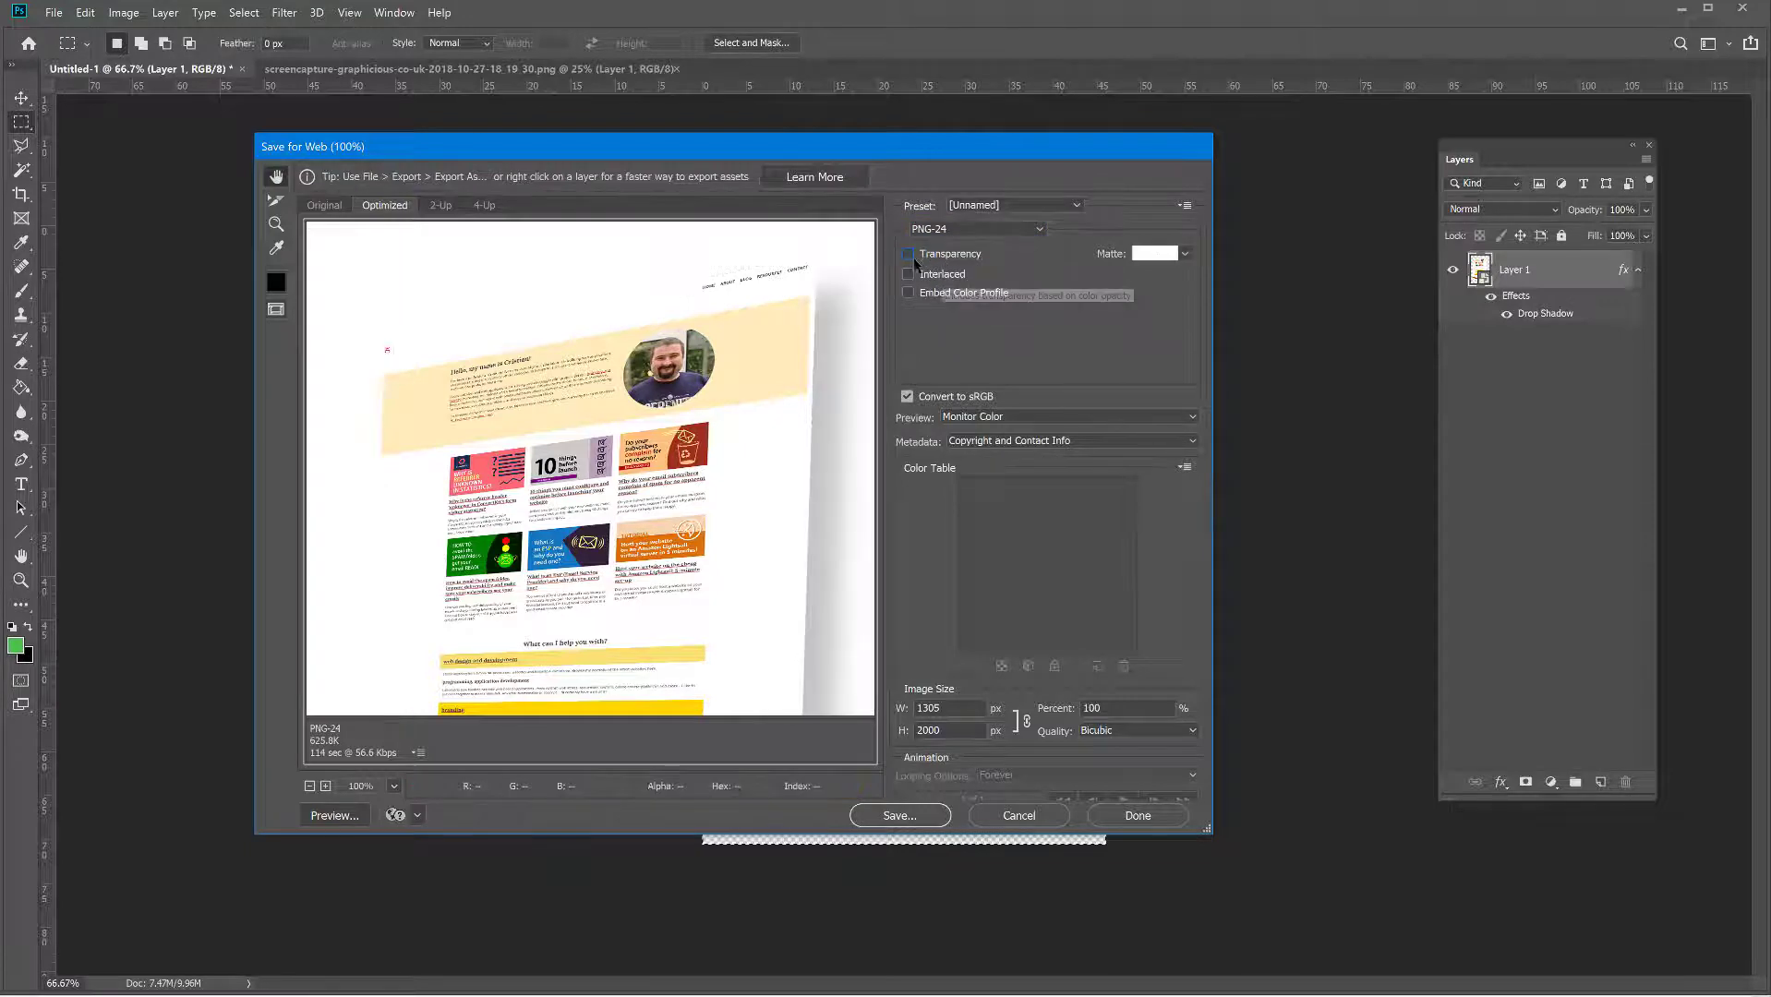
left_click_drag(772, 513, 849, 591)
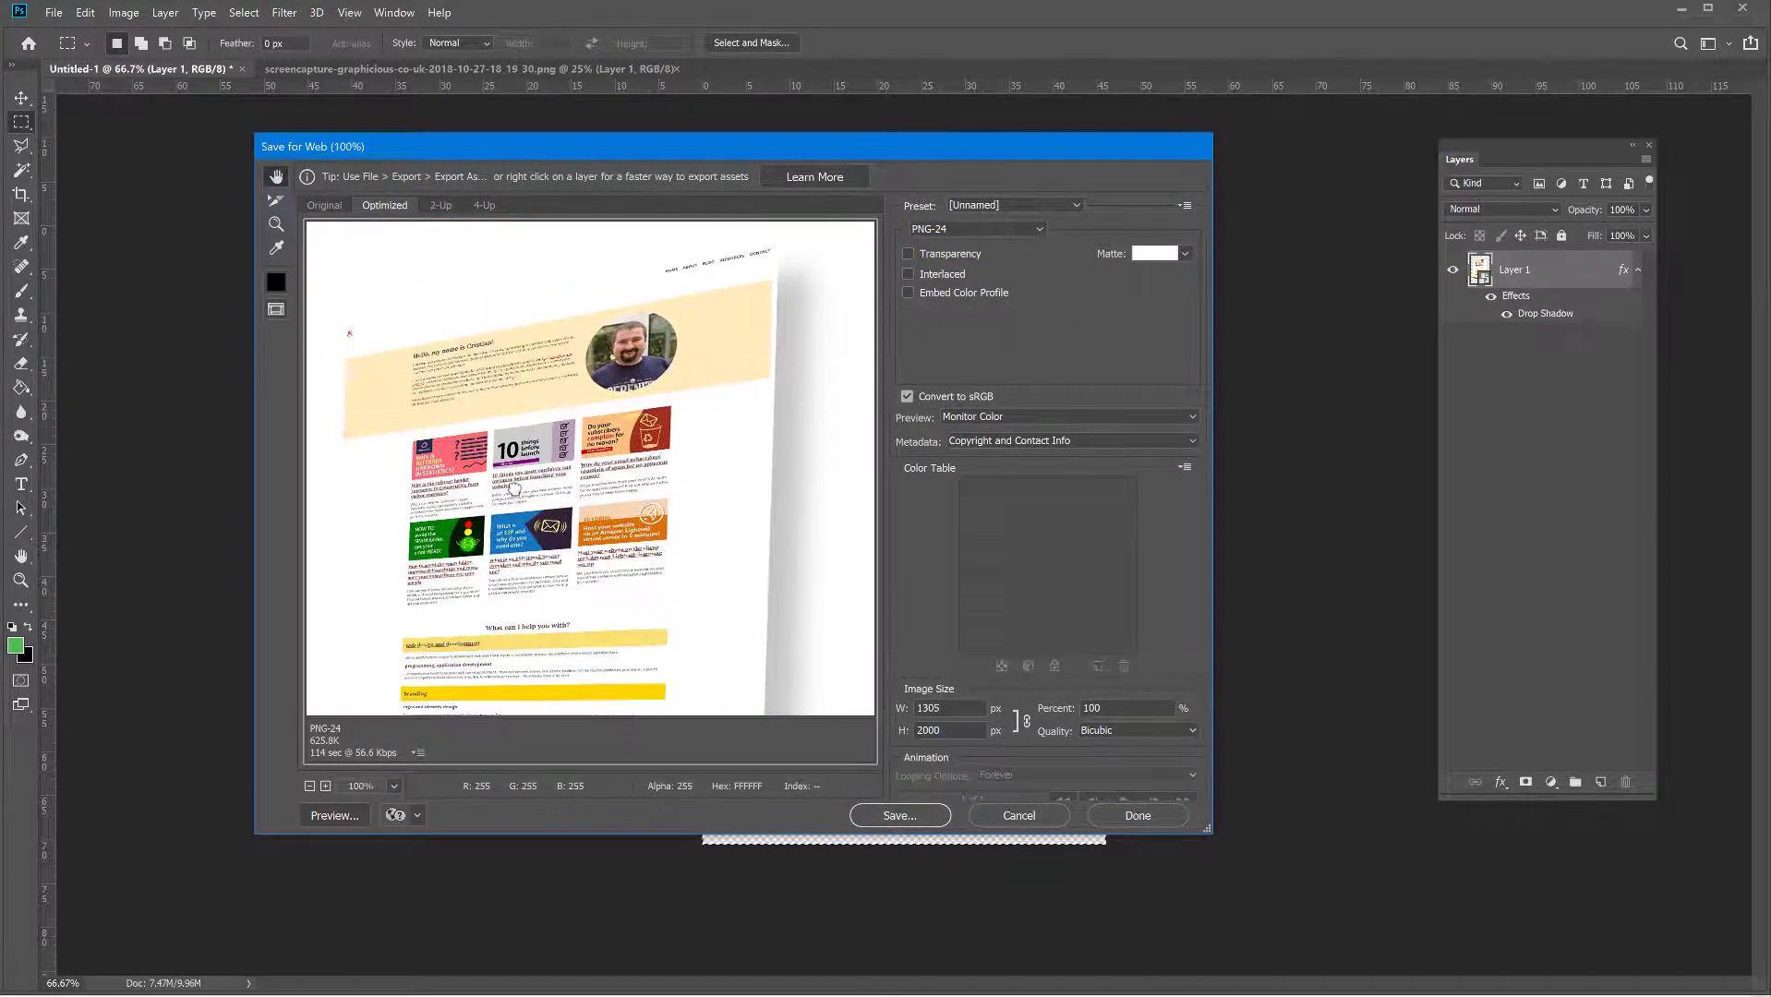
left_click_drag(515, 490, 908, 395)
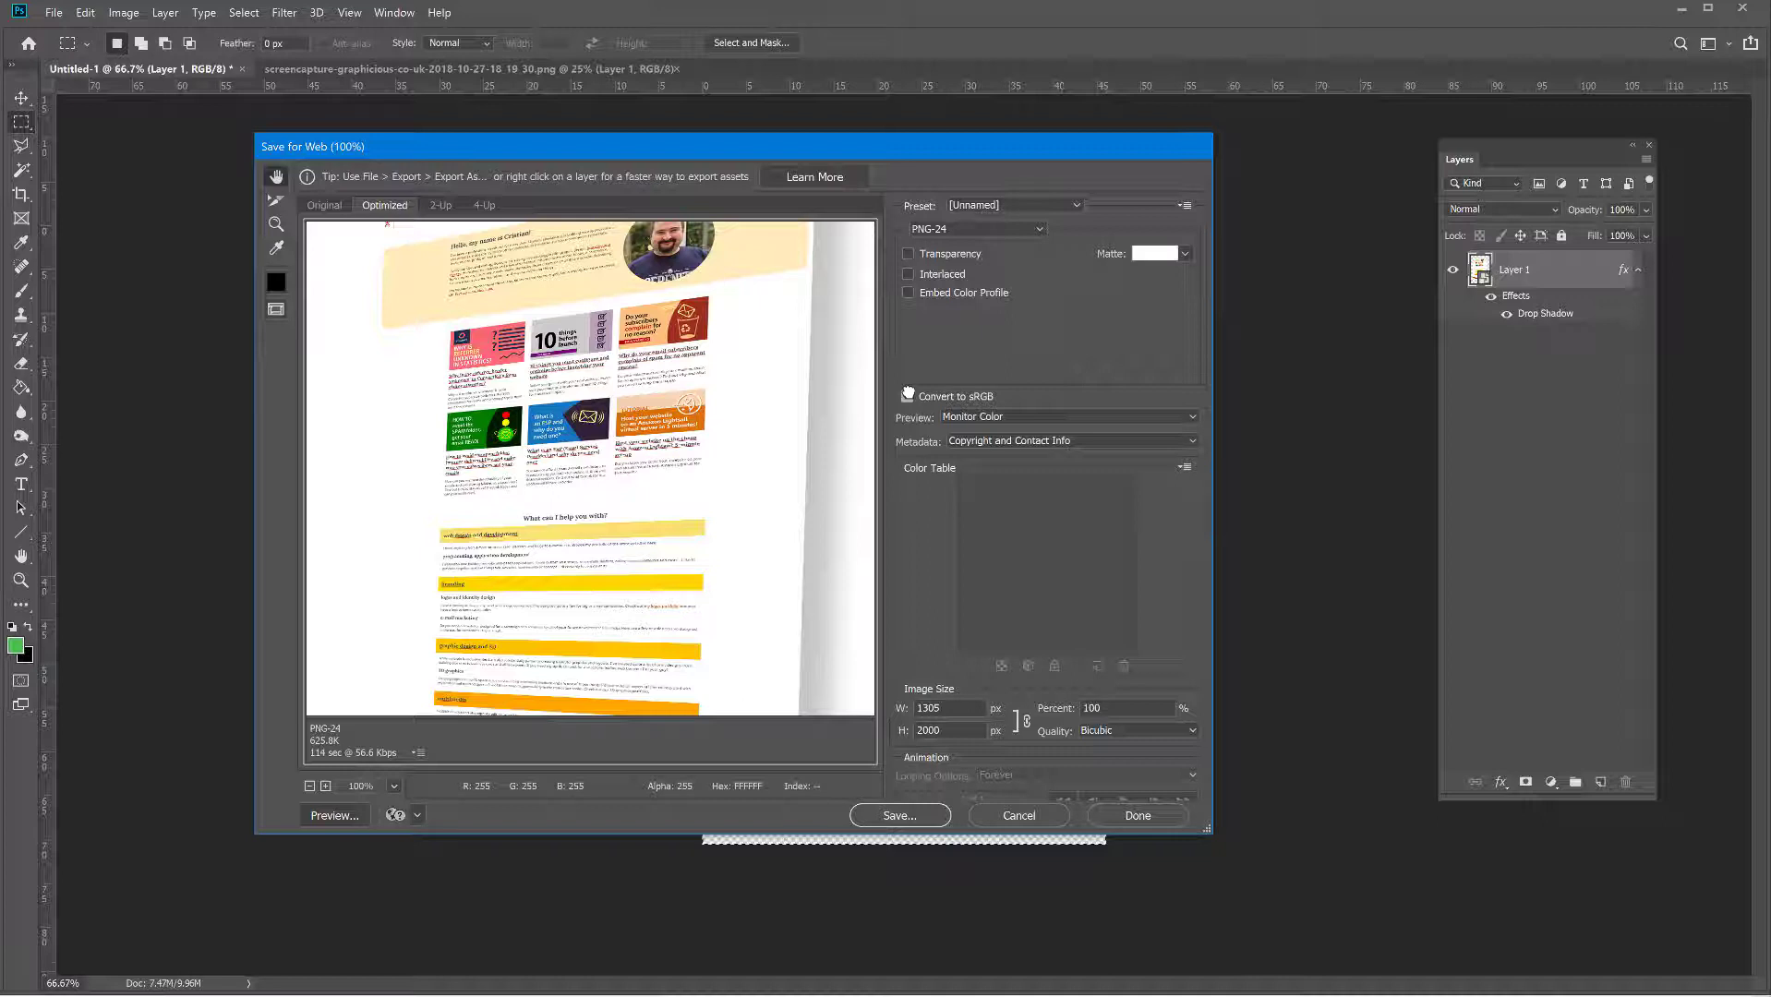
left_click(907, 396)
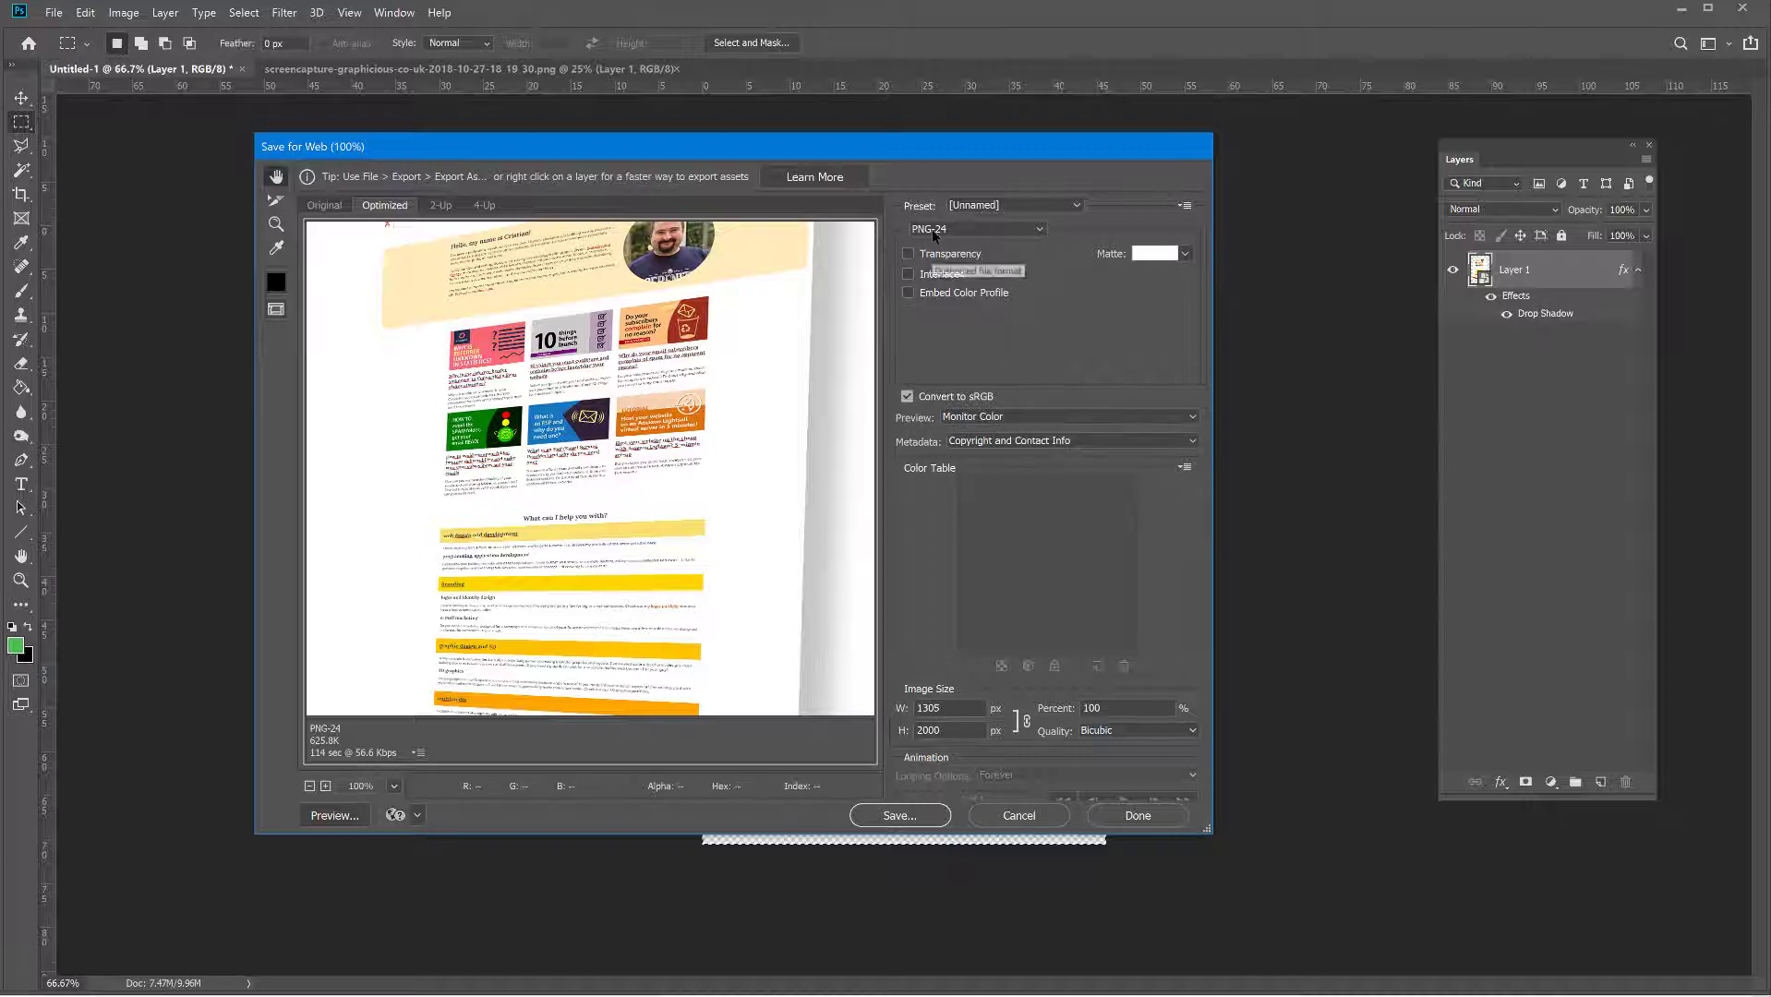
left_click(907, 253)
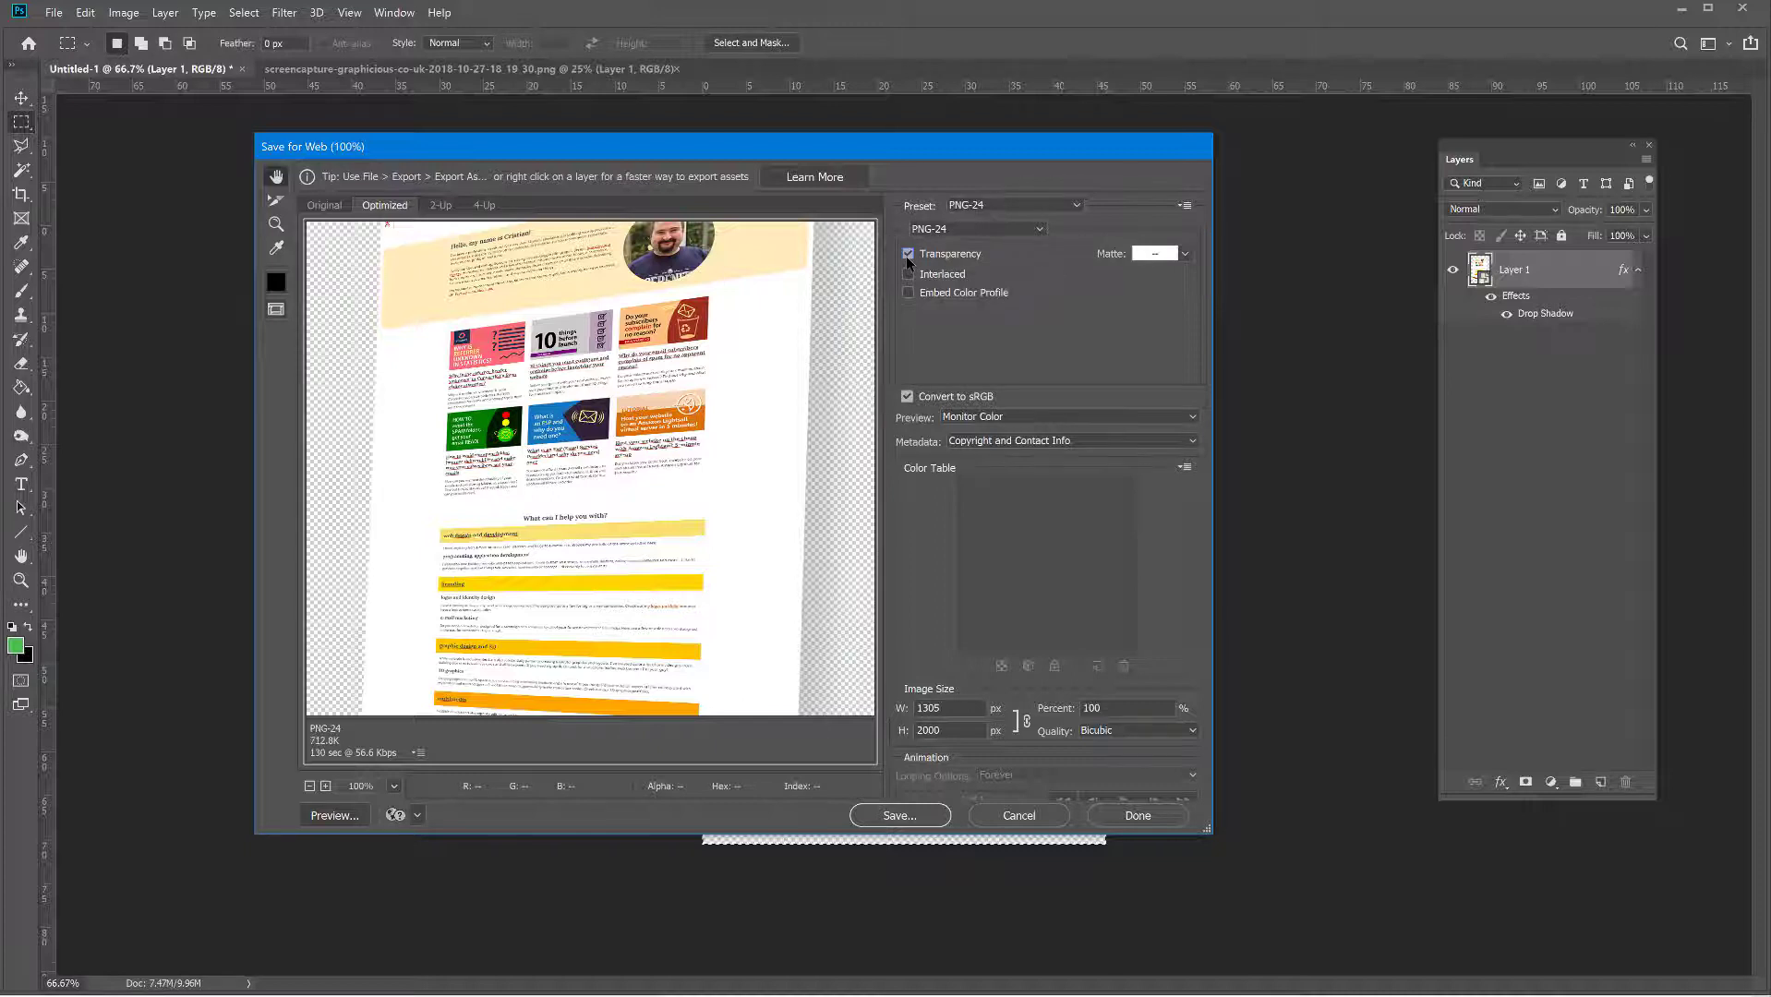
left_click_drag(754, 407, 717, 534)
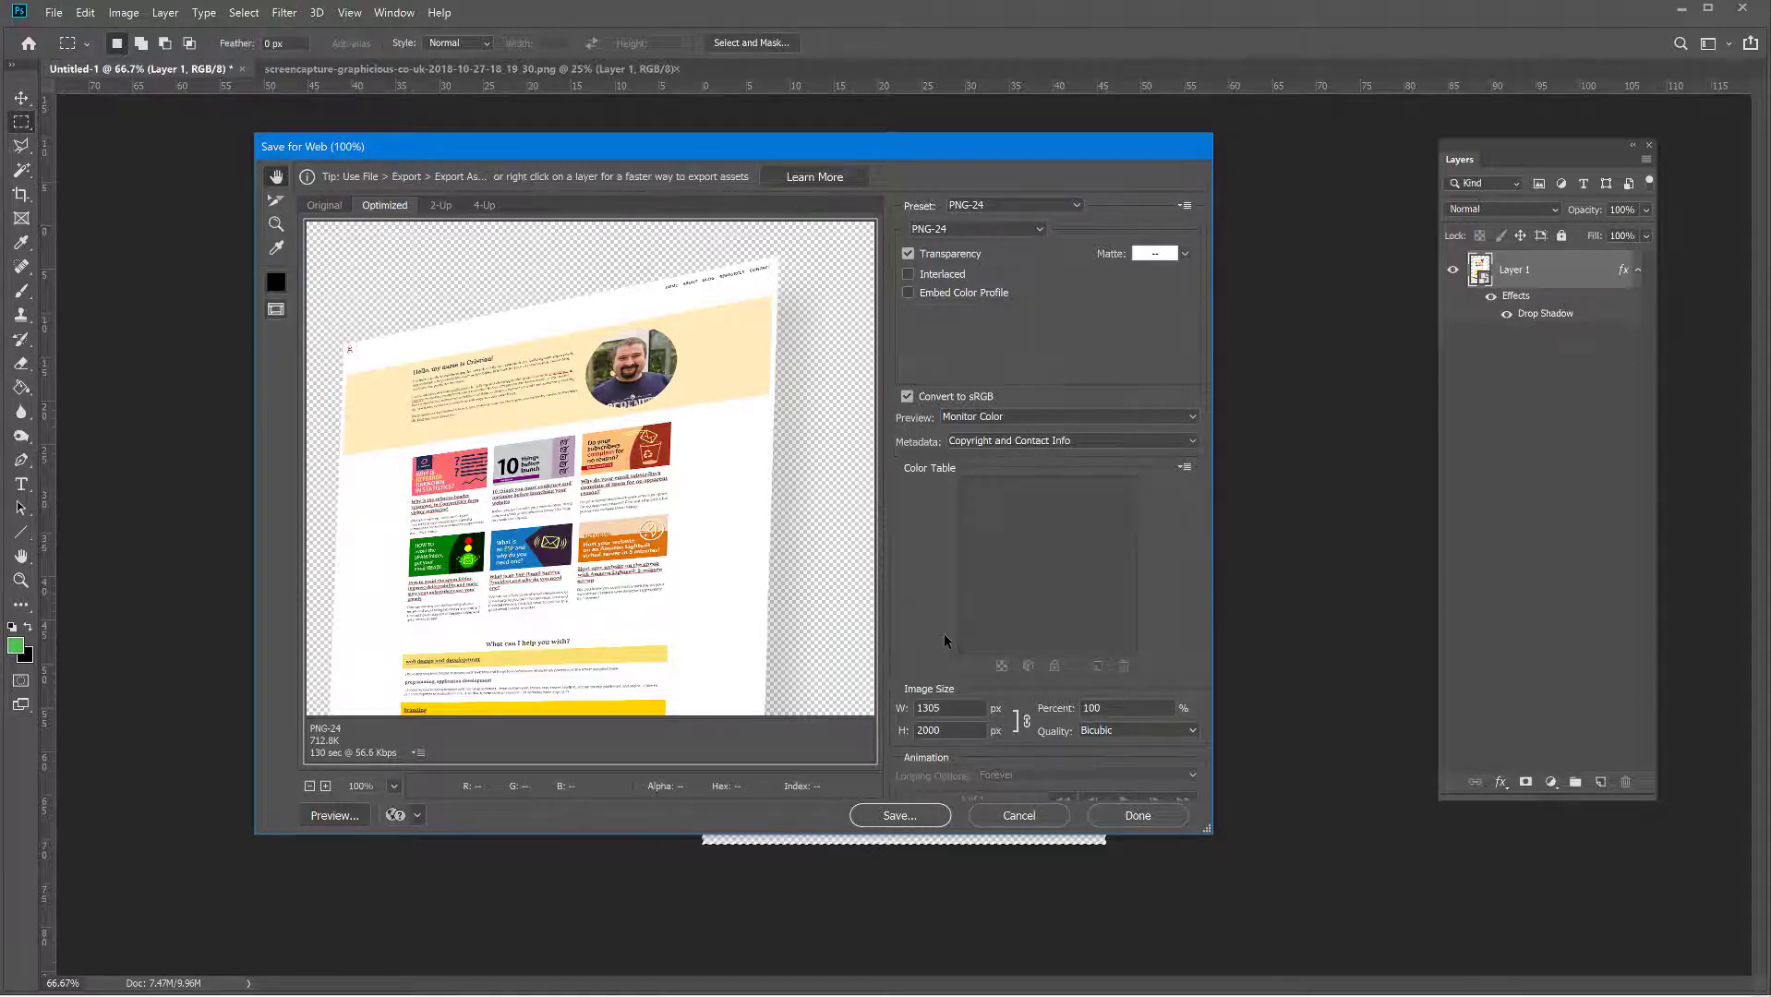
key("alt+Tab")
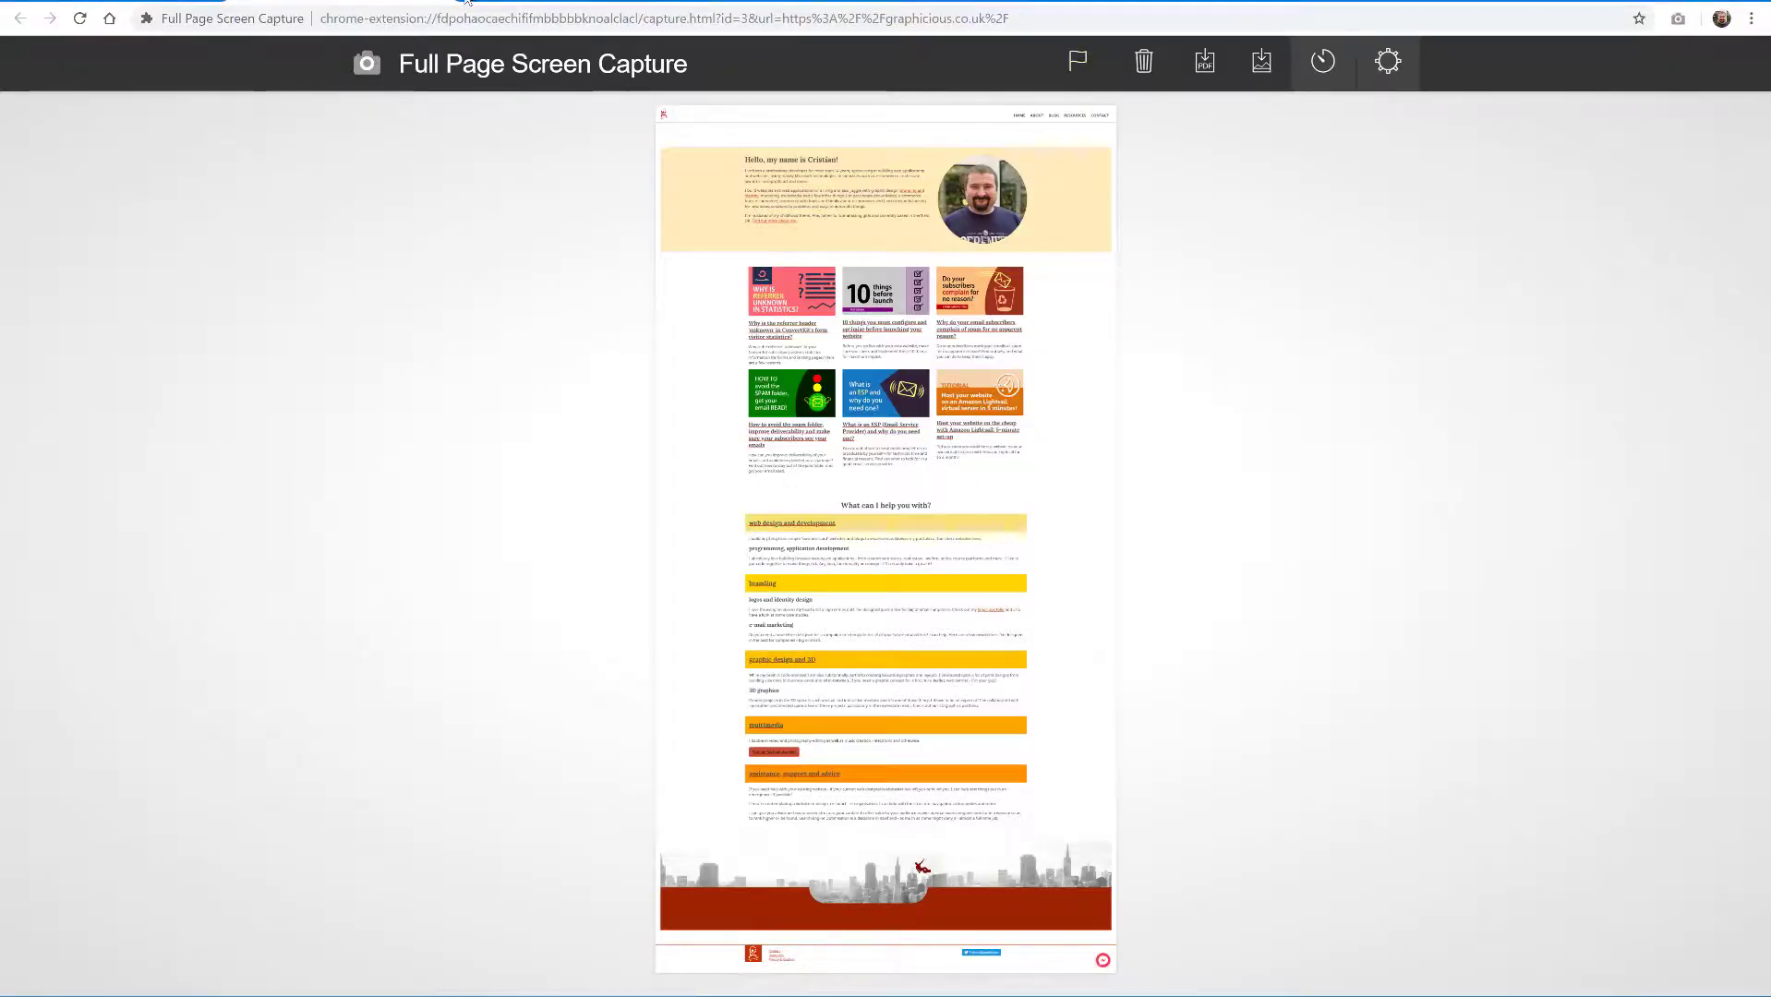
left_click(504, 1)
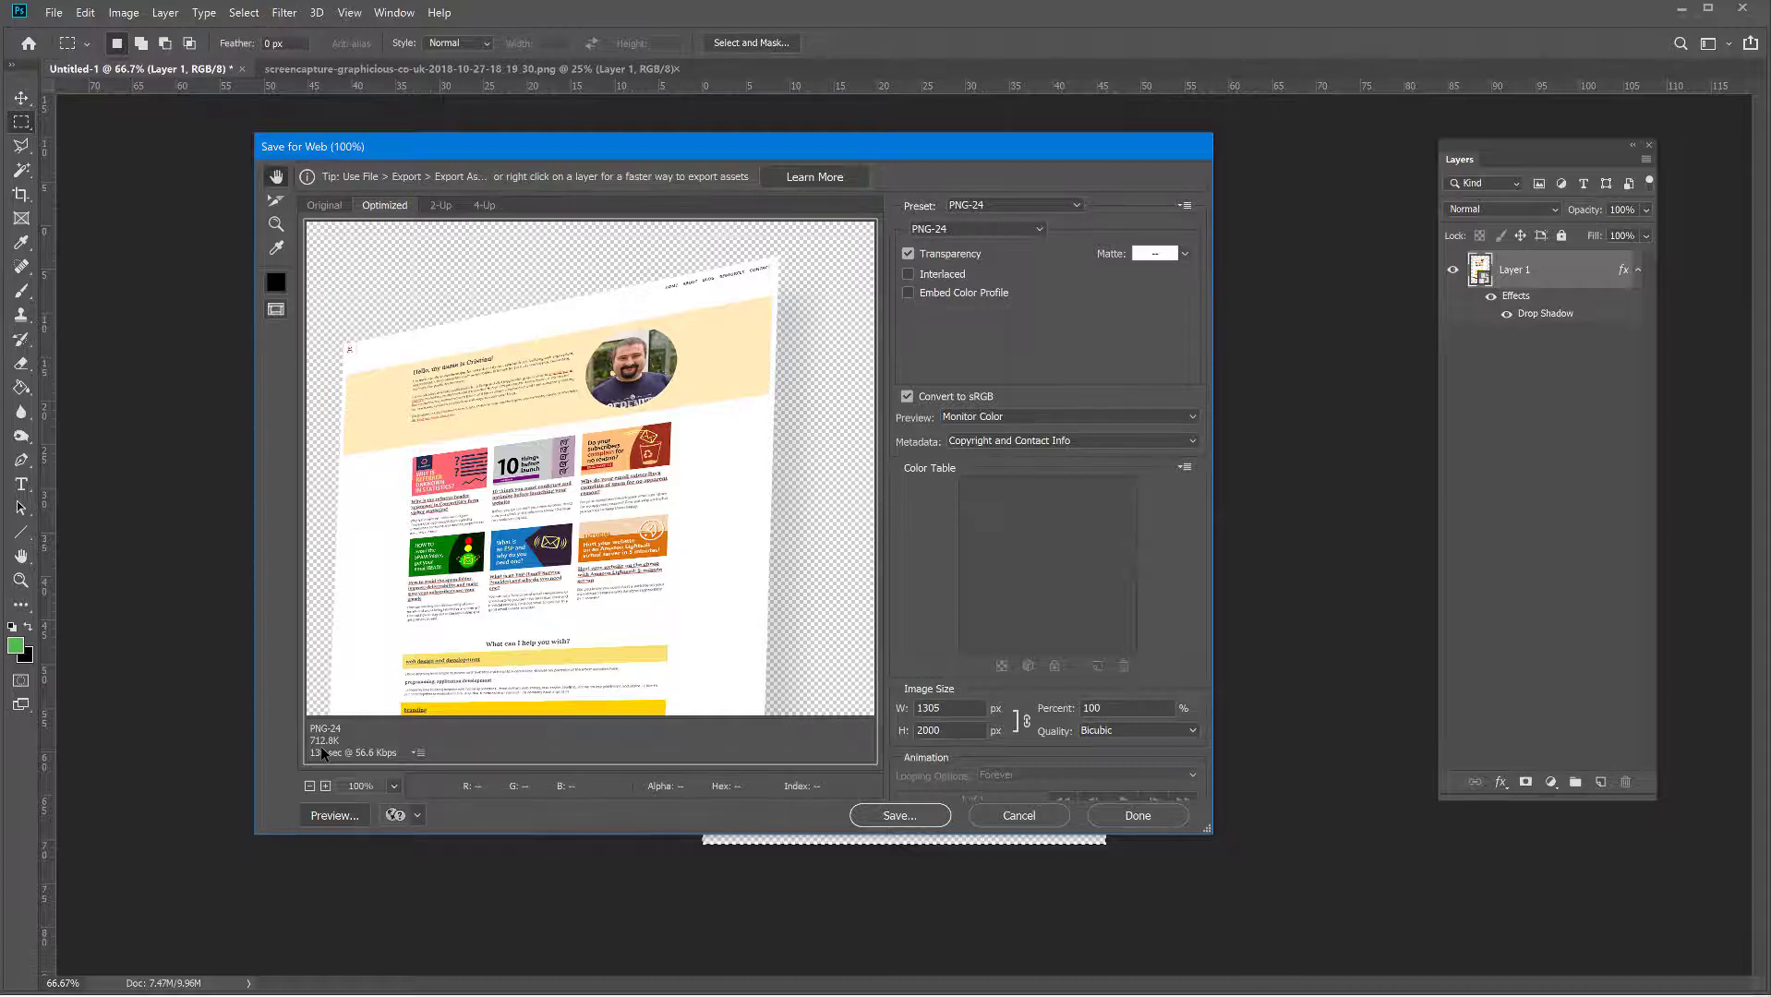
Step: Set the exported image's height to 600 px with proportional width, and check the enlarged preview
double_click(933, 731)
type("600")
key("Tab")
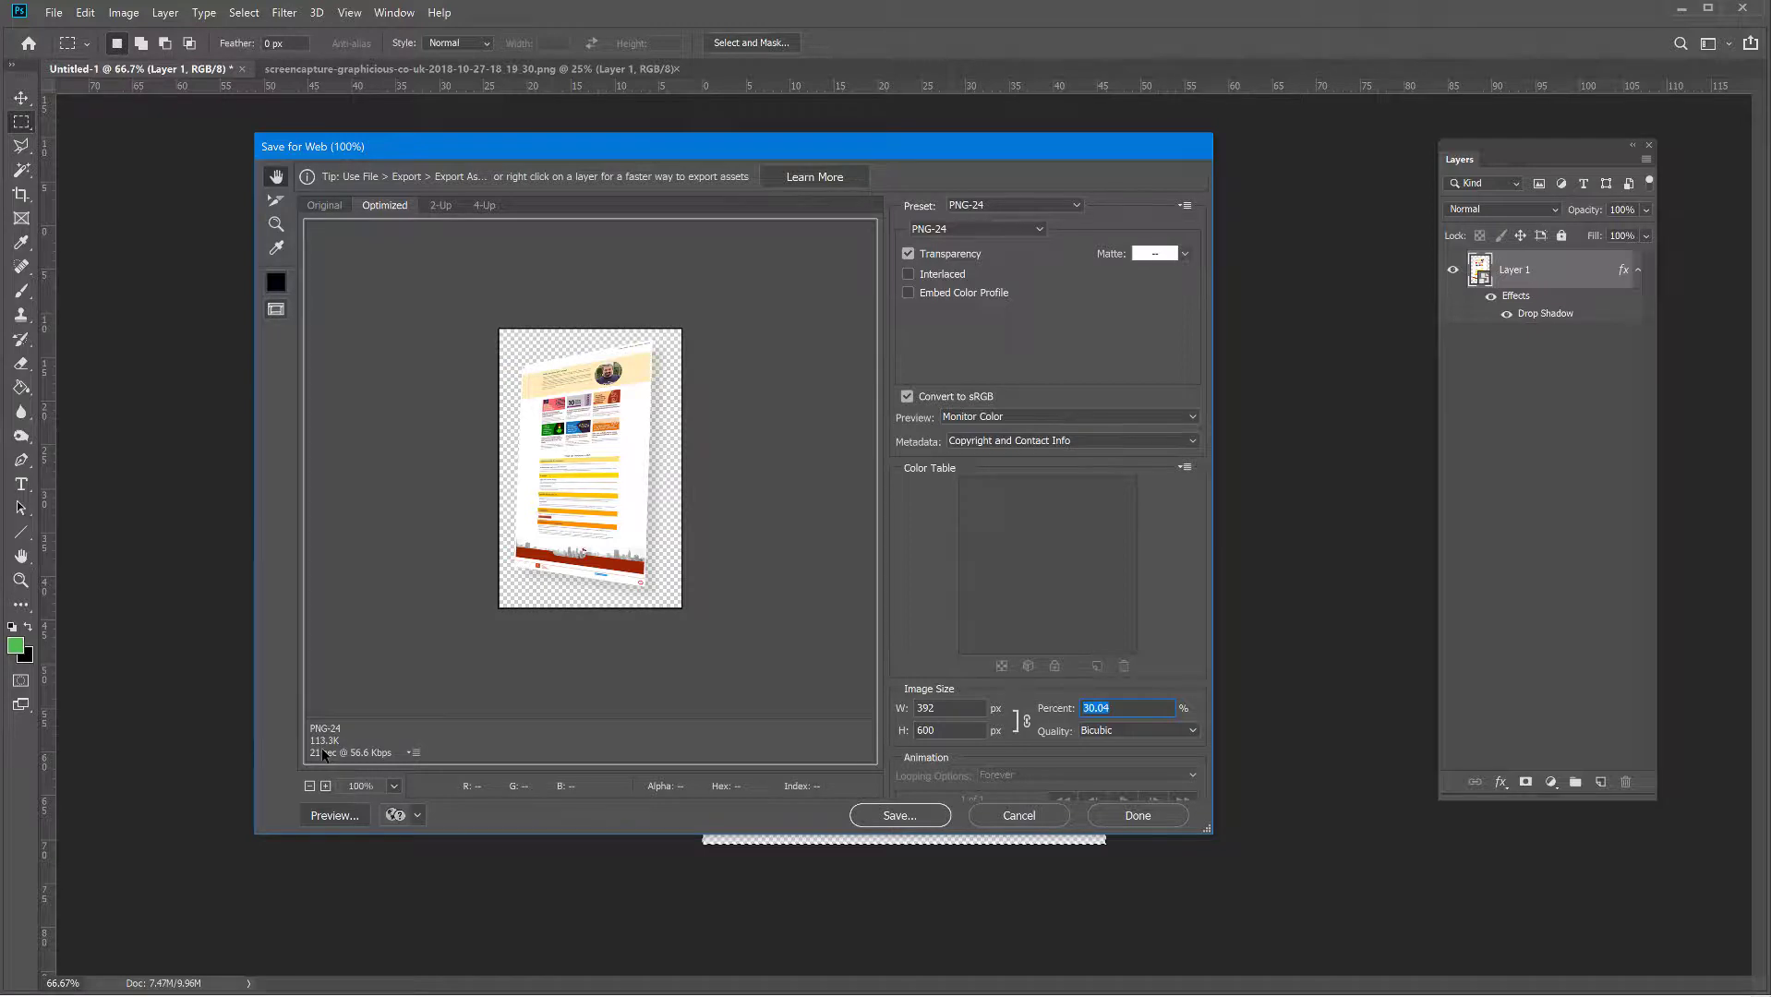
left_click(326, 786)
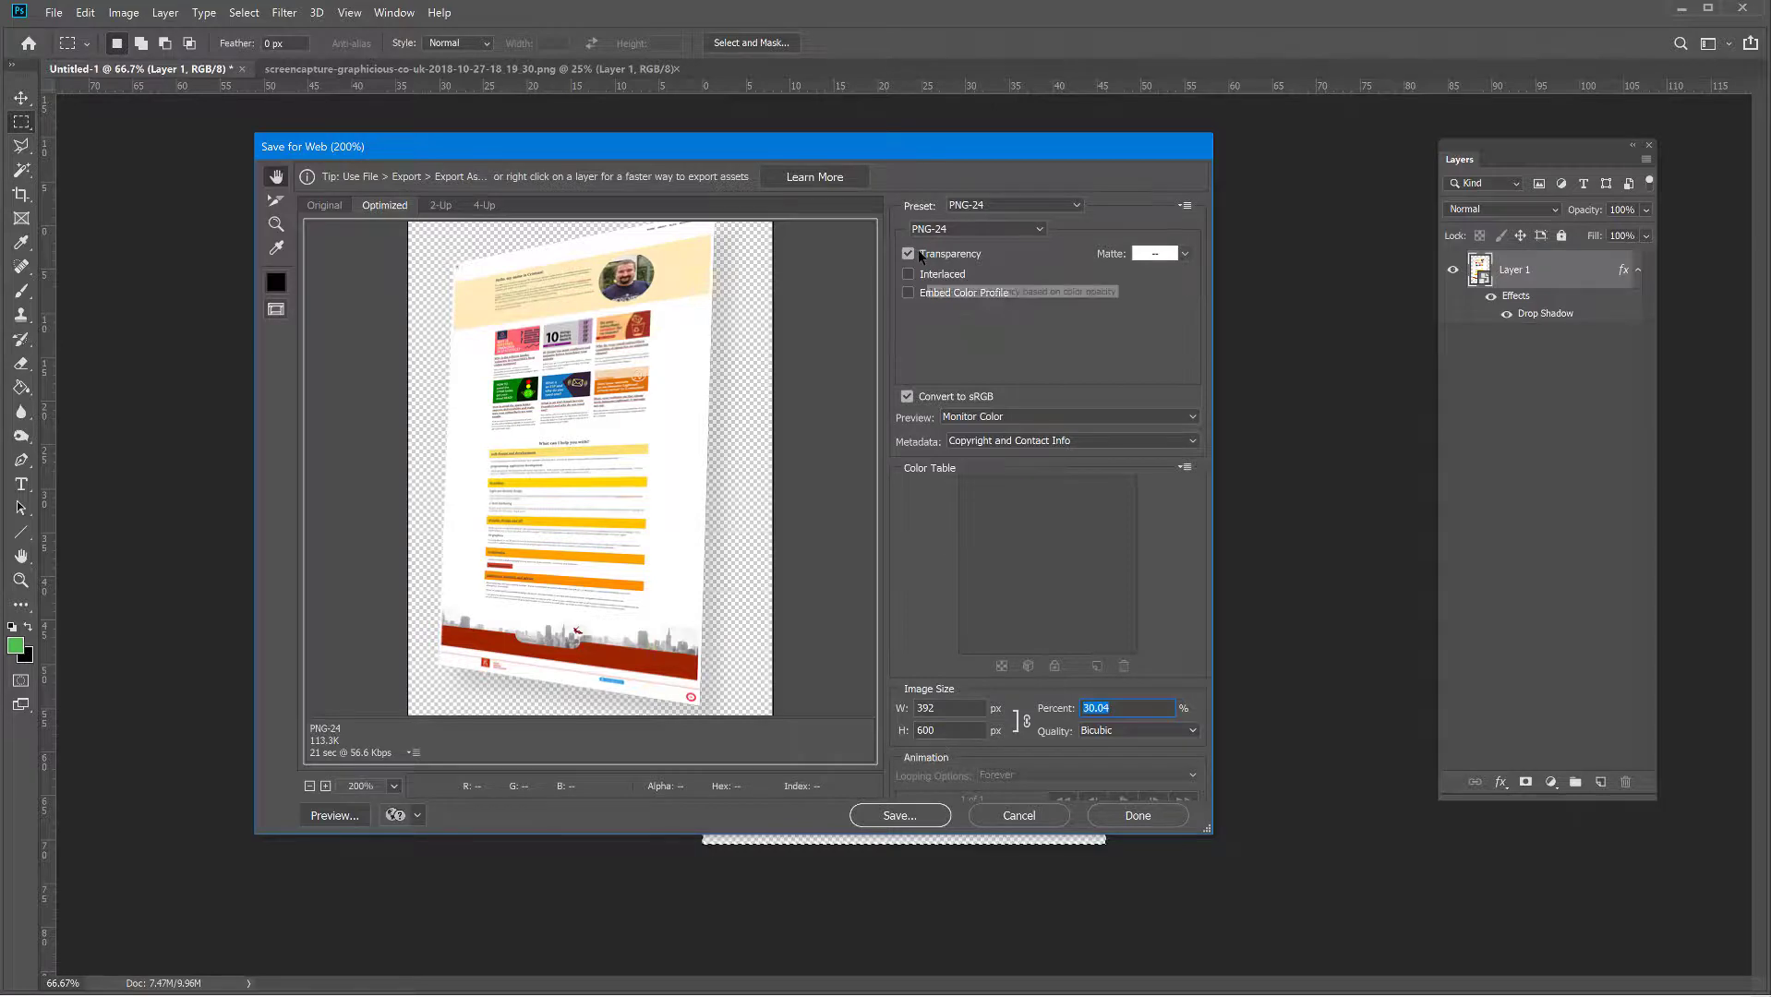
Step: Save the optimized PNG as 3d-image in the "3D perspective image" folder
left_click(900, 816)
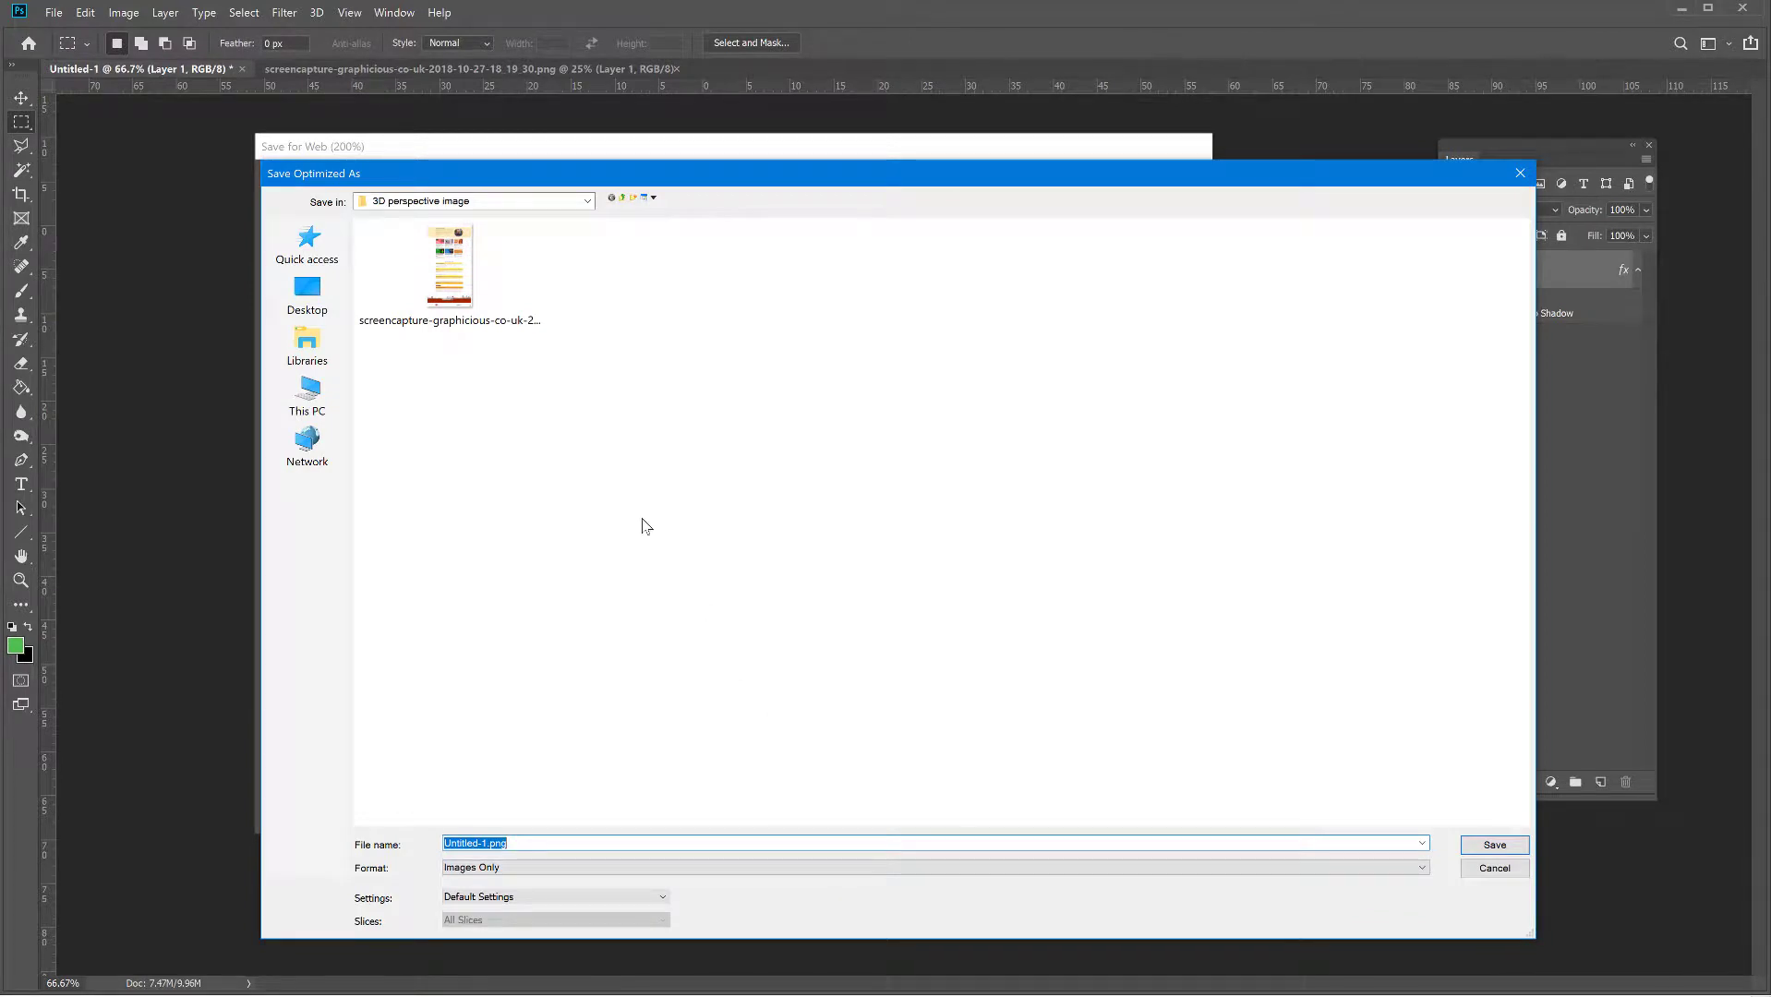
type("3d-image")
left_click(1505, 843)
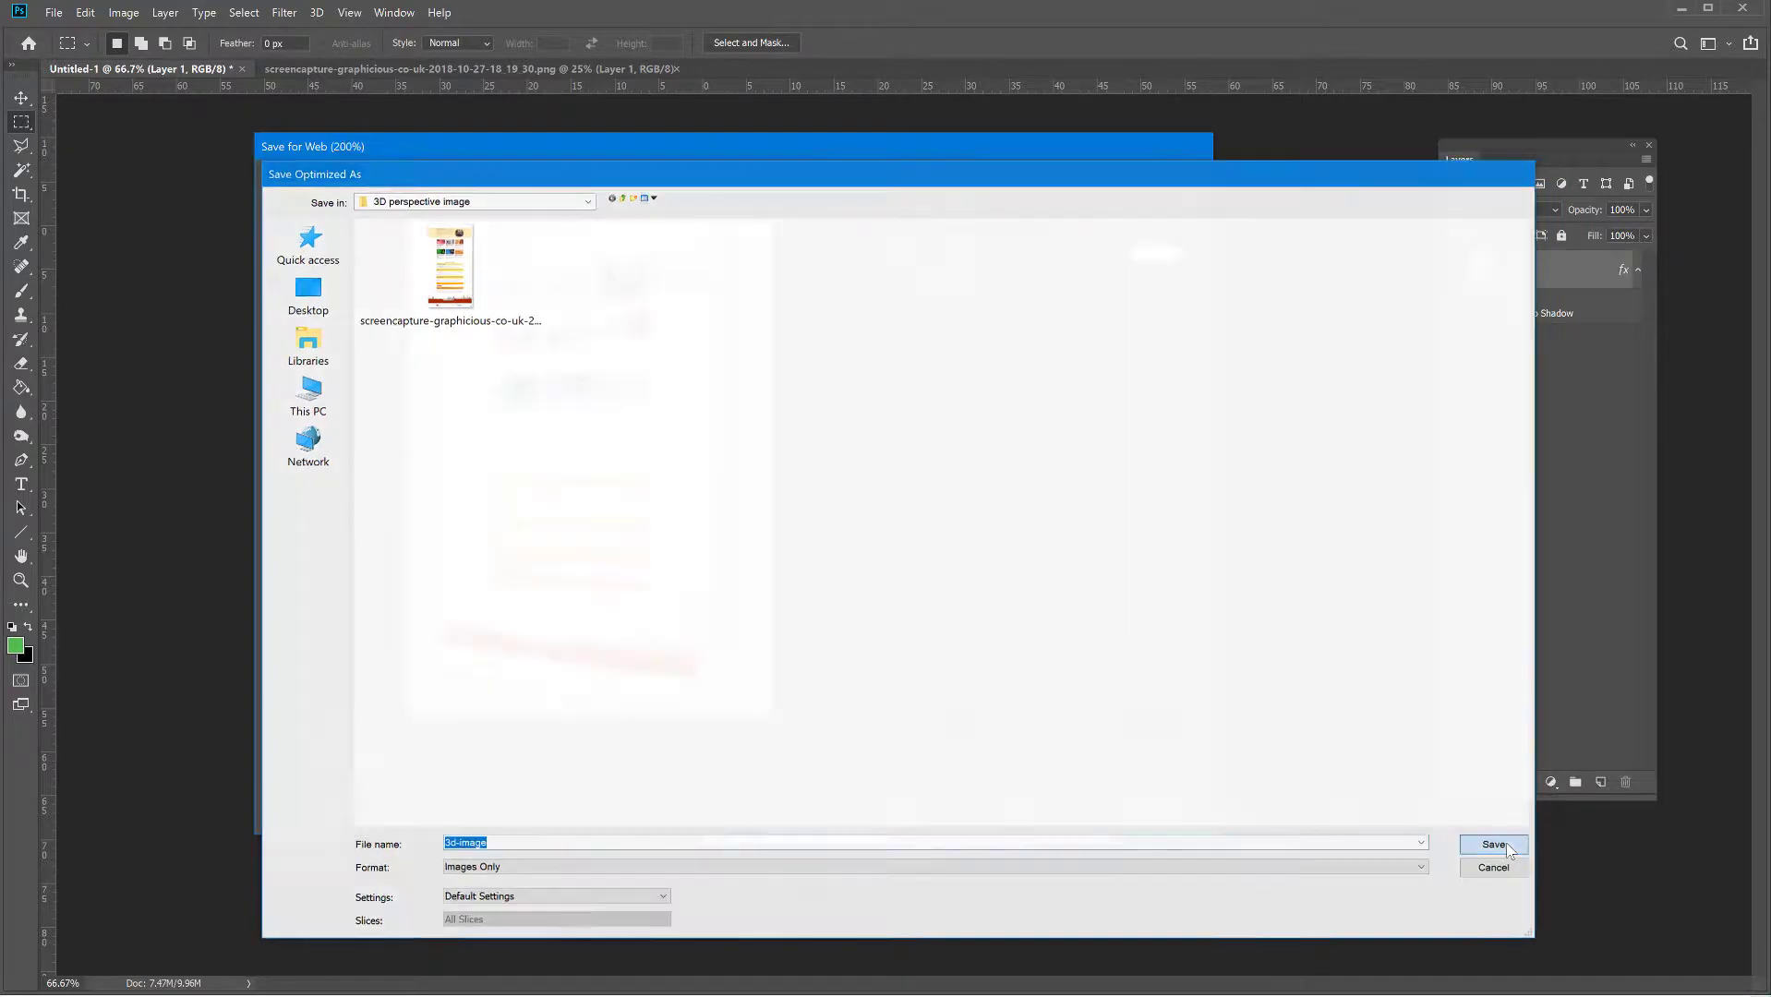